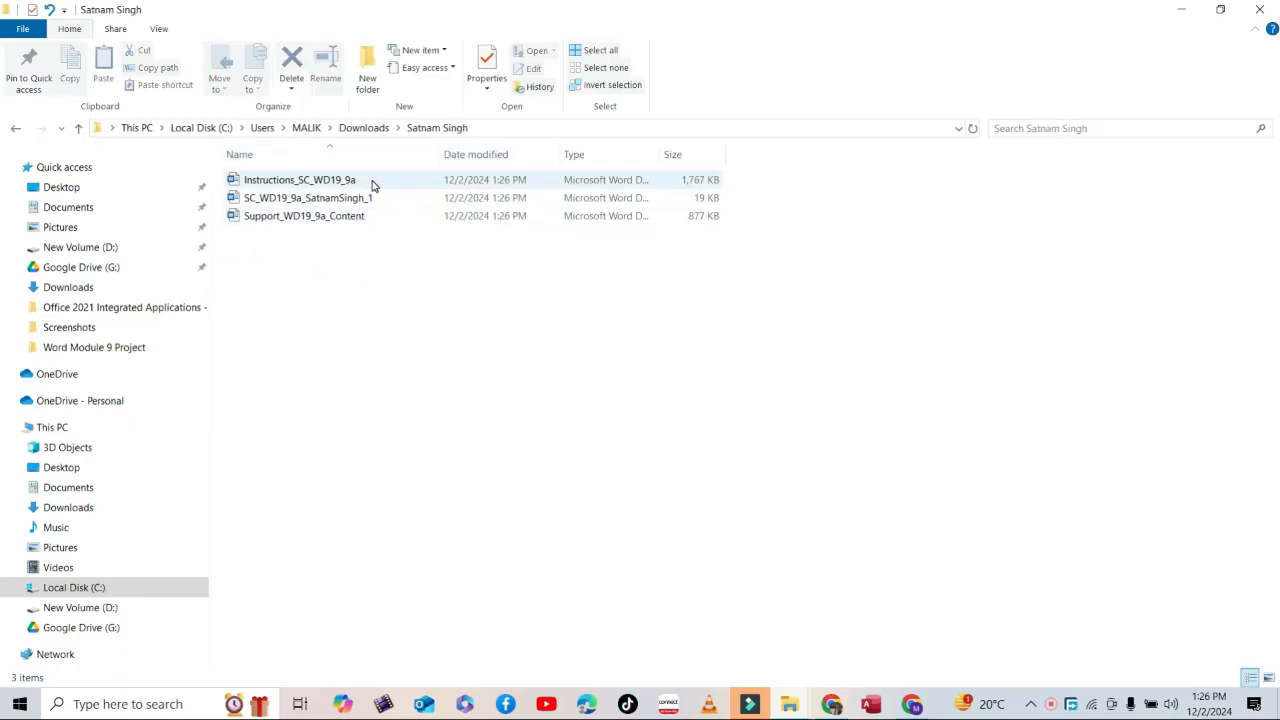
Open the Instructions_SC_WD19_9a document and review its title and the first Getting Started instruction
double_click(370, 180)
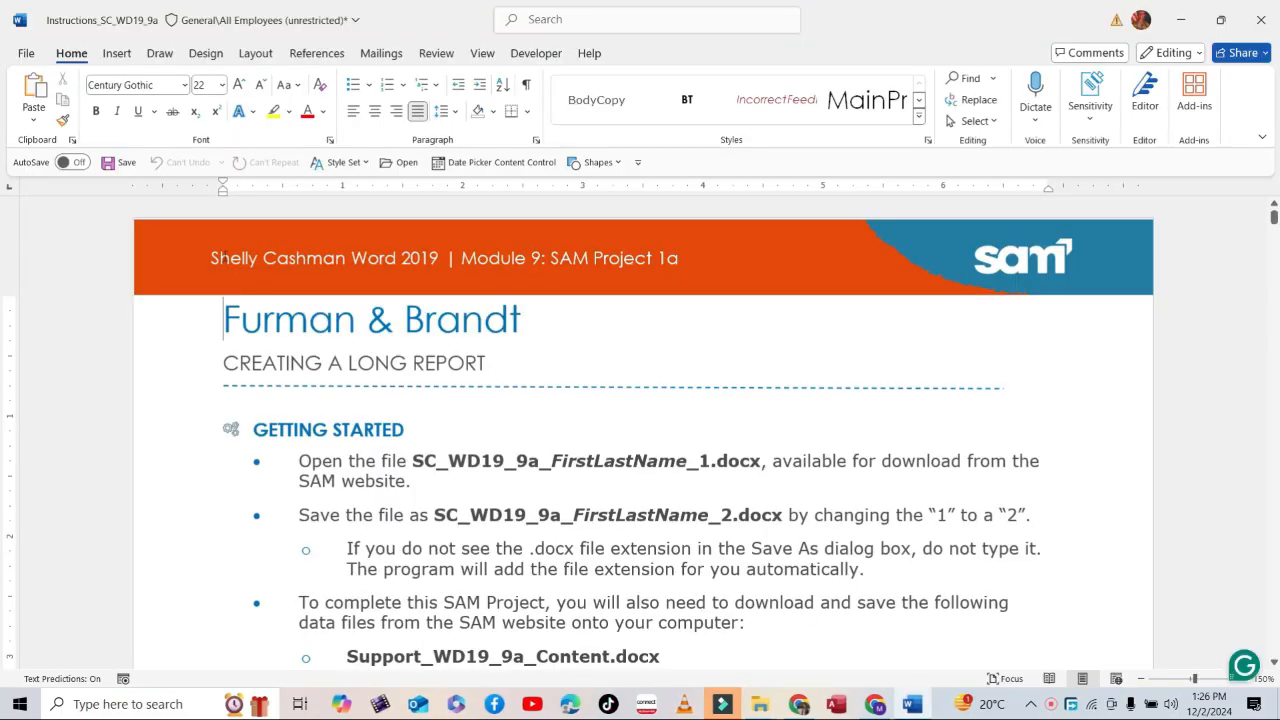
left_click_drag(213, 258, 726, 260)
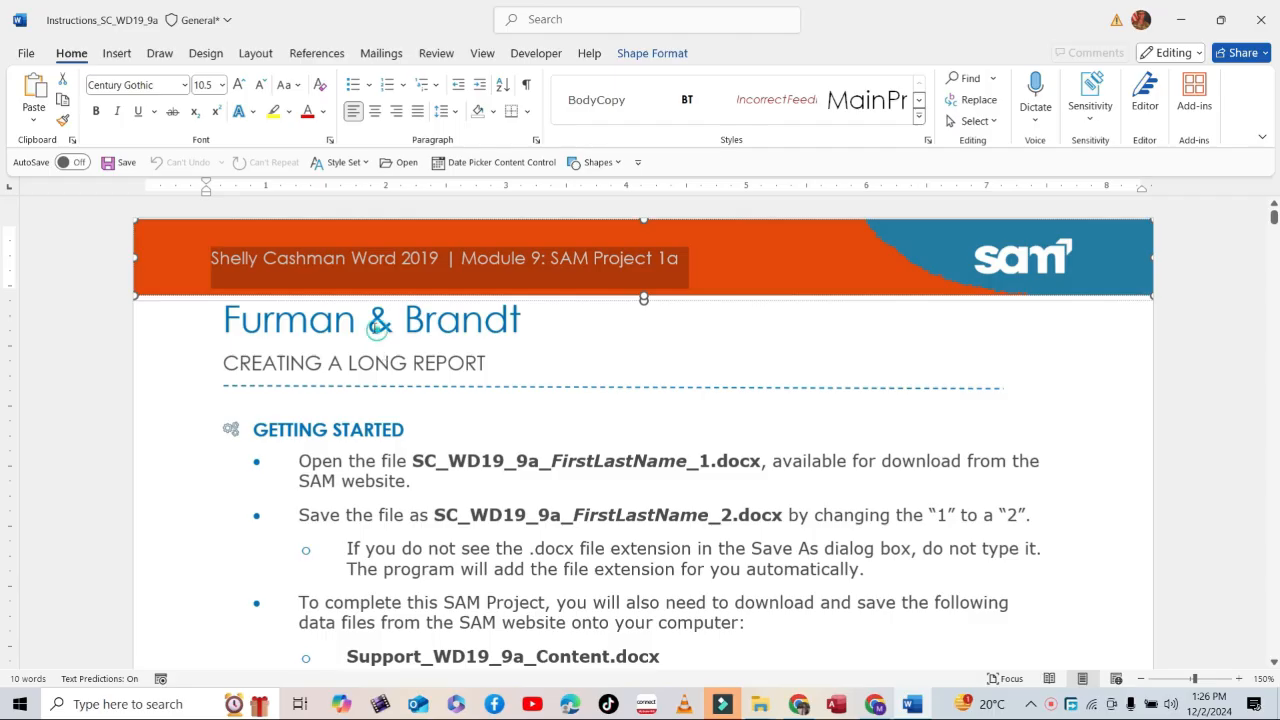
left_click(368, 325)
left_click_drag(233, 321, 412, 343)
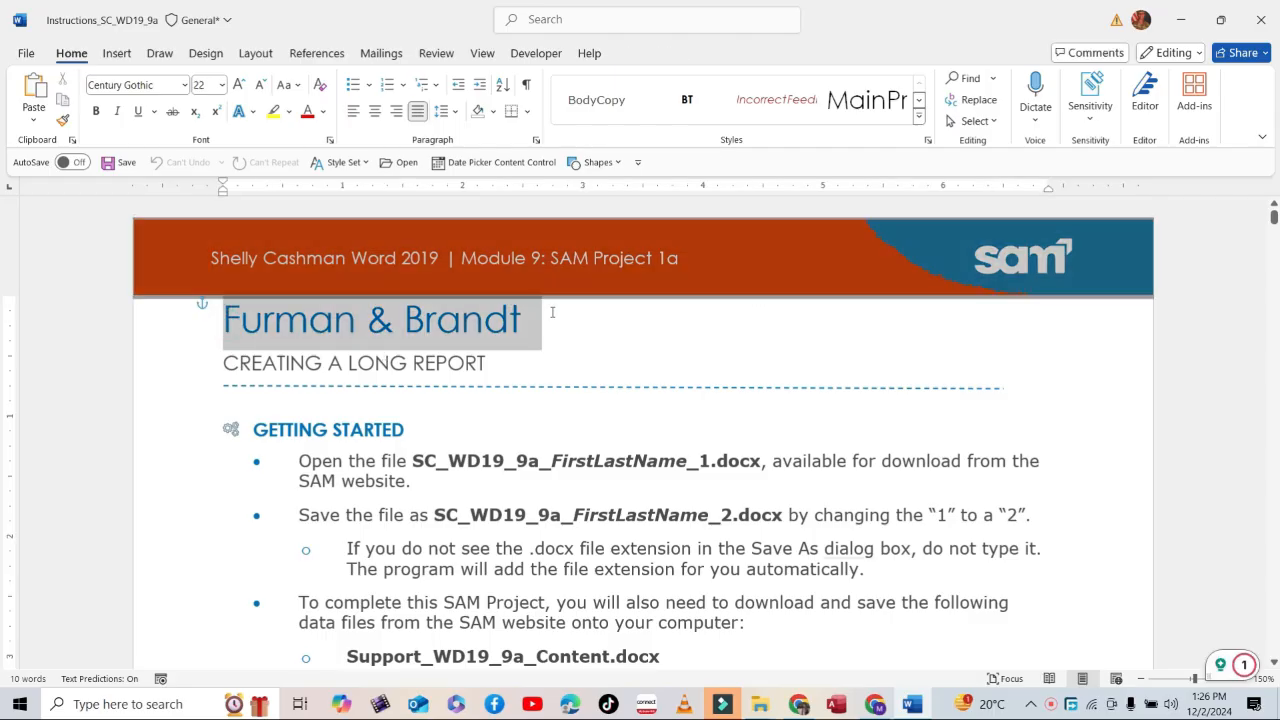
left_click(376, 362)
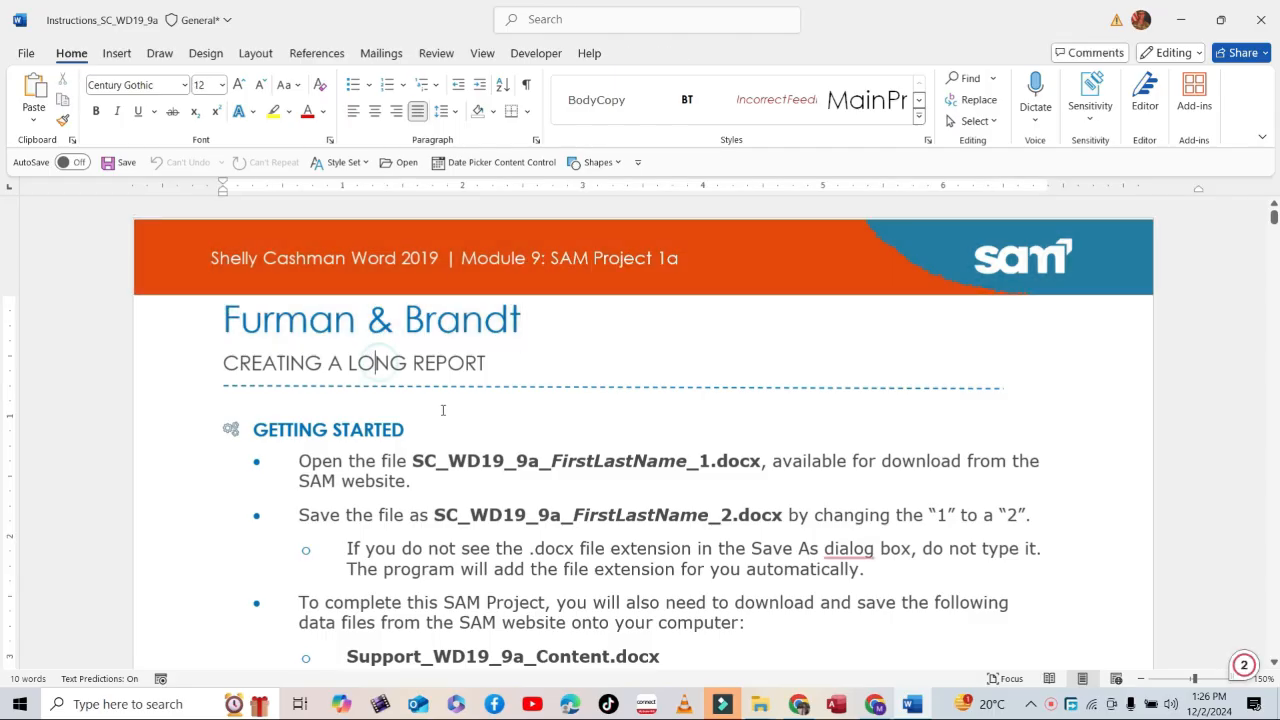
scroll(380, 365, "down", 3)
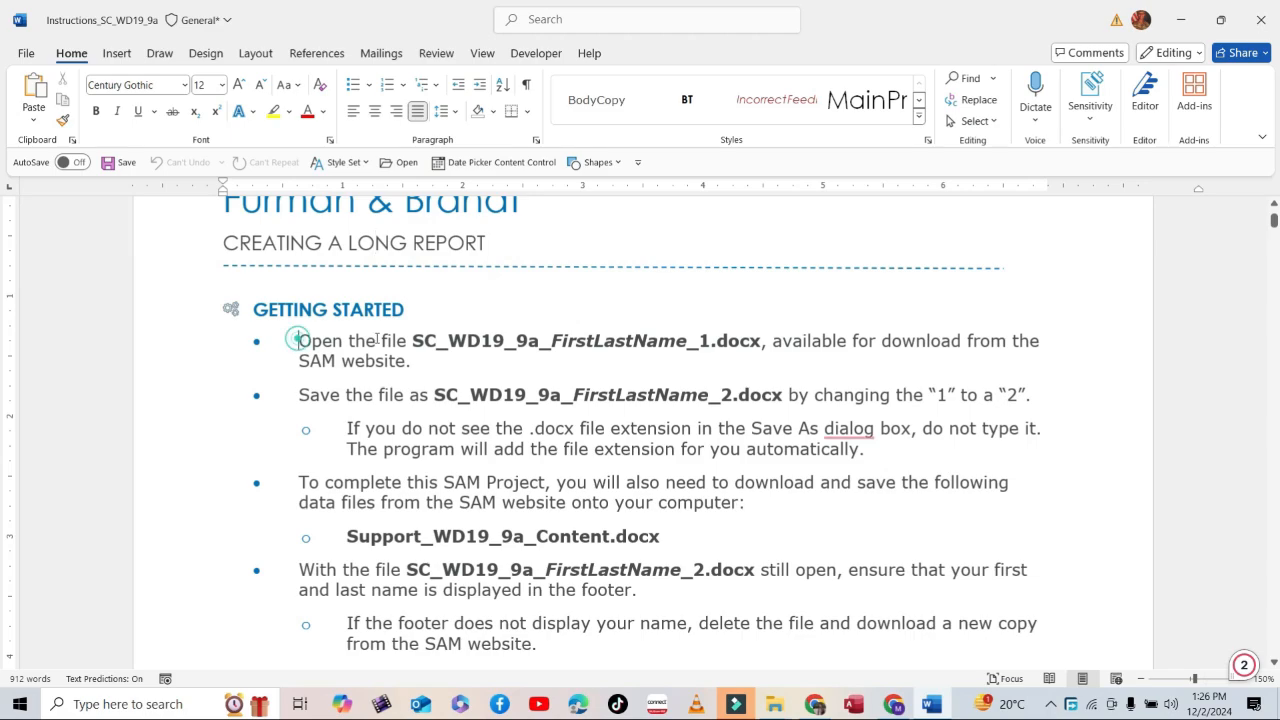
left_click_drag(300, 340, 414, 362)
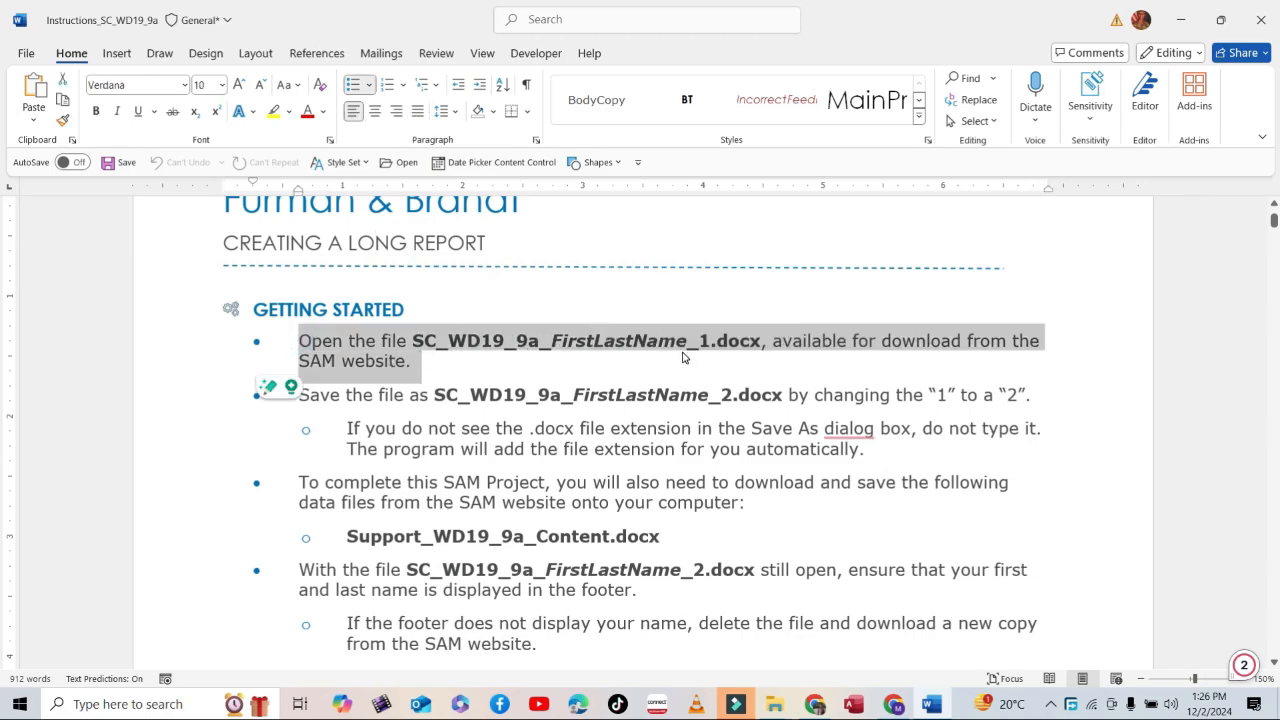
Switch to File Explorer, close the extra Downloads windows and bring up the project folder
left_click(774, 704)
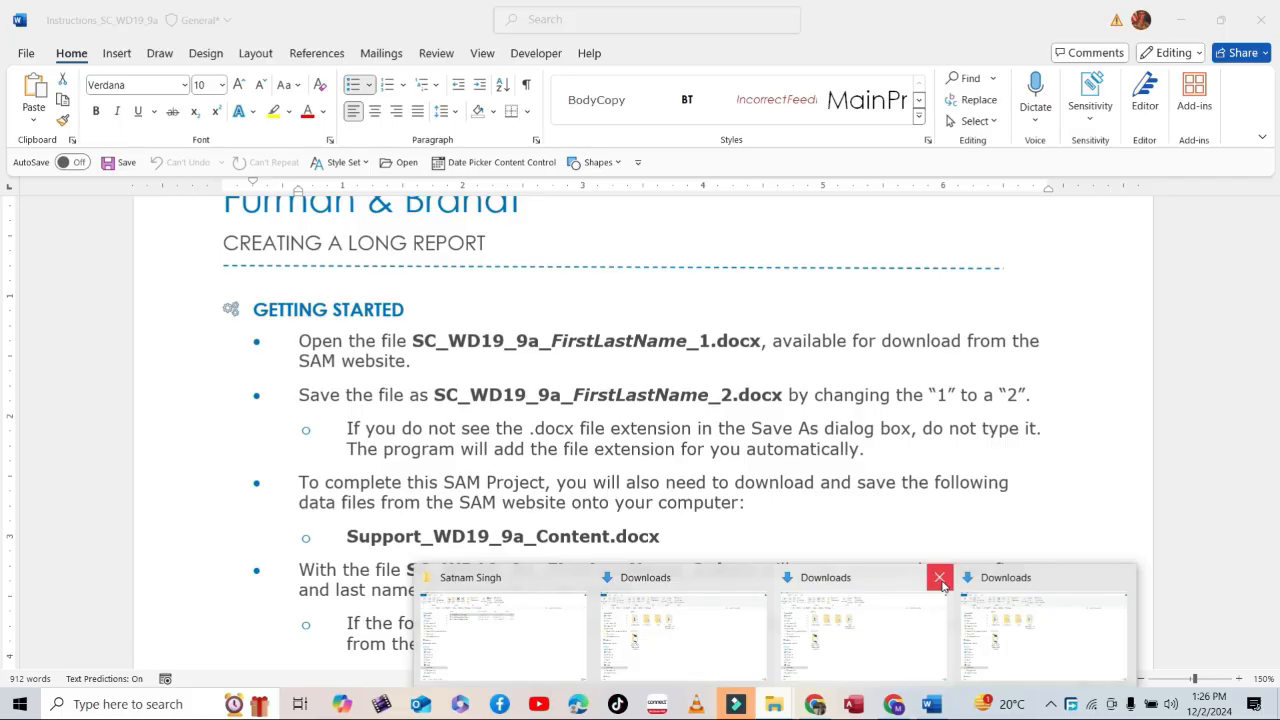
left_click(939, 577)
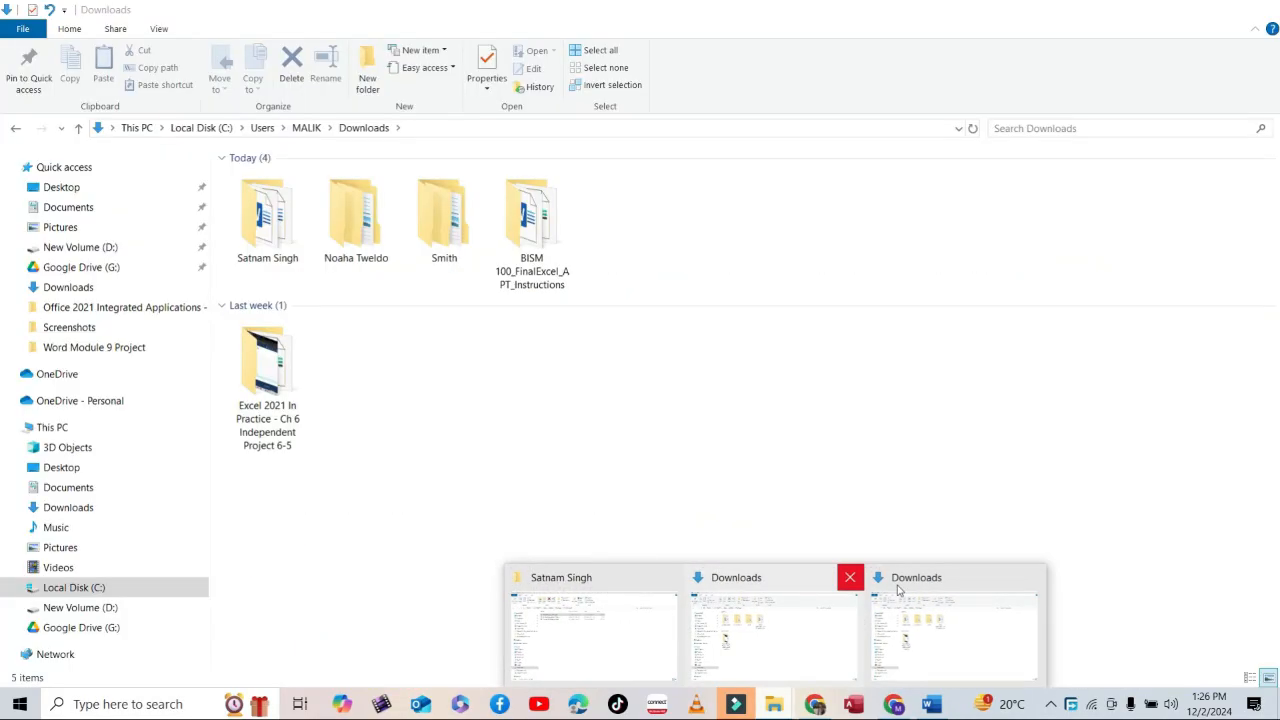
left_click(850, 577)
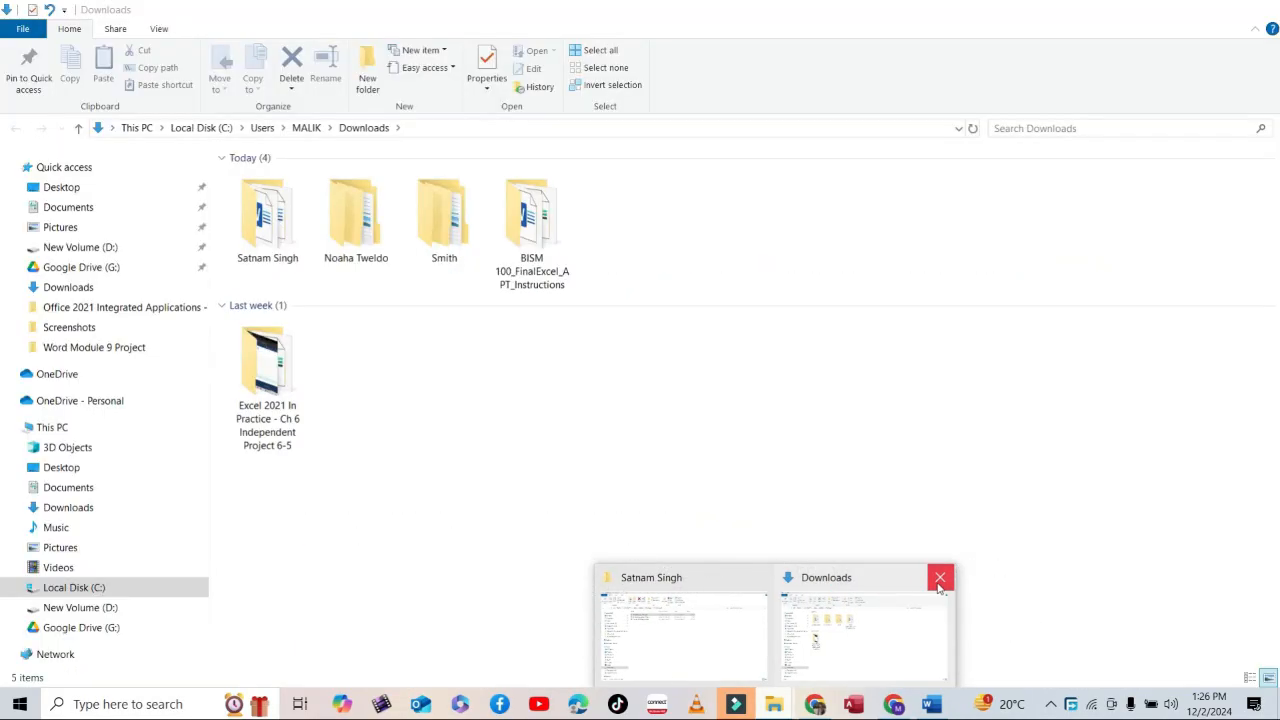
left_click(940, 578)
left_click(720, 610)
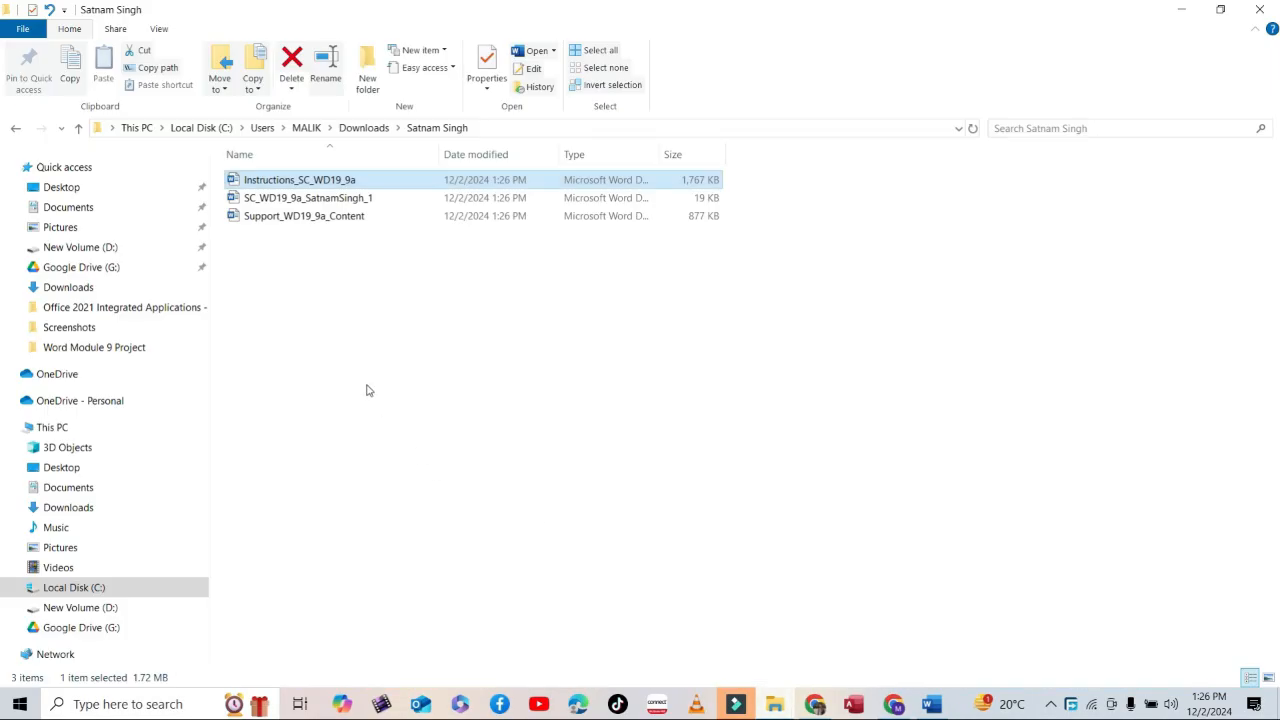
Duplicate the SC_WD19_9a project file ending in _1 and rename the original so its name ends in _2
double_click(382, 203)
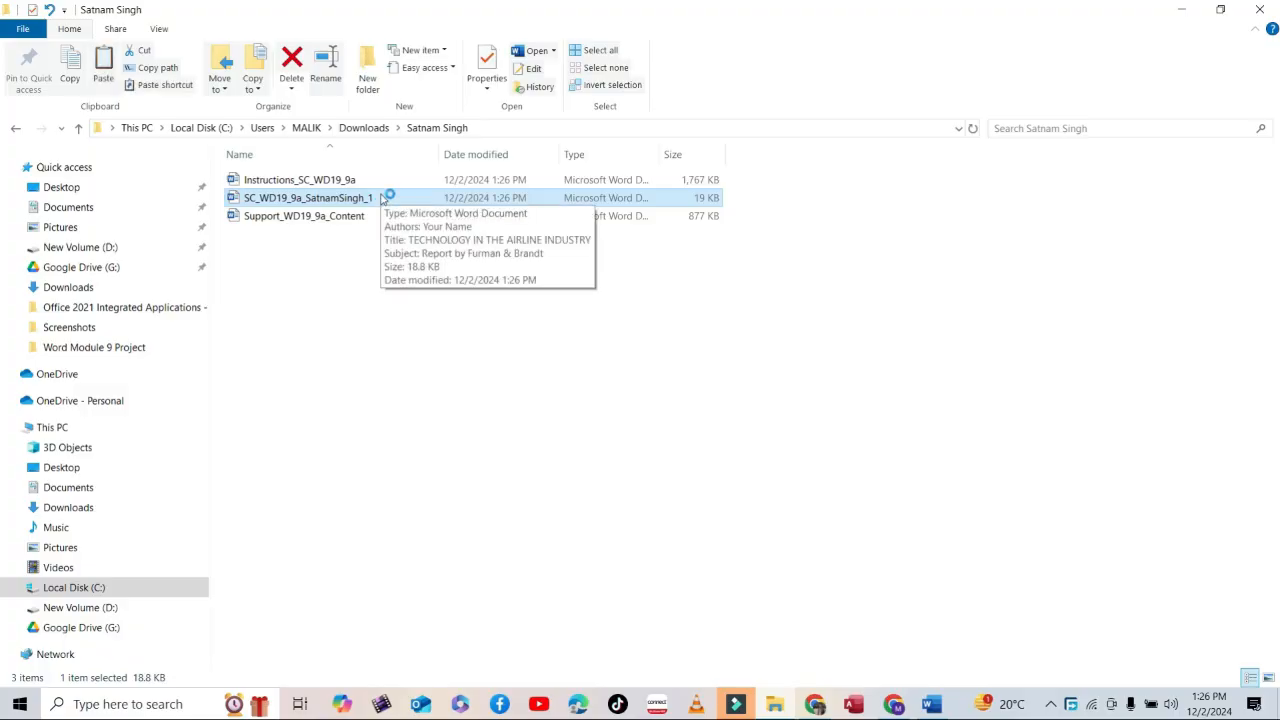
key("ctrl+v")
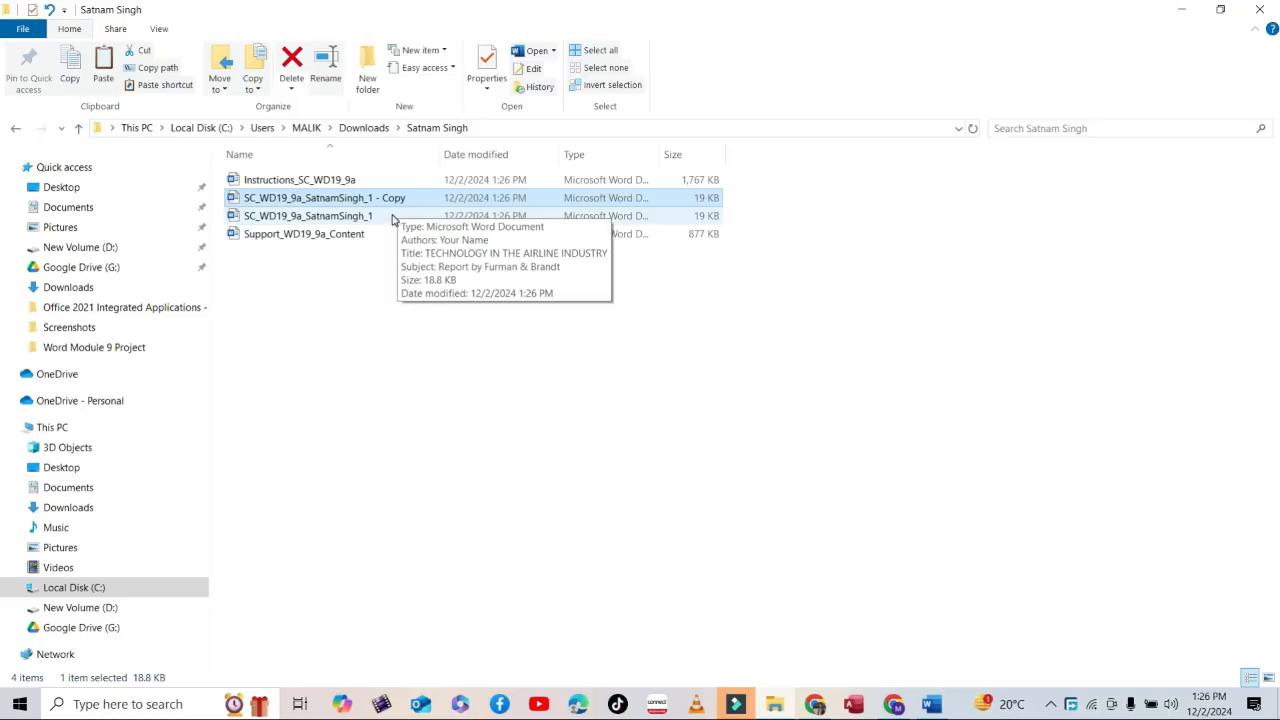
left_click(392, 216)
right_click(392, 216)
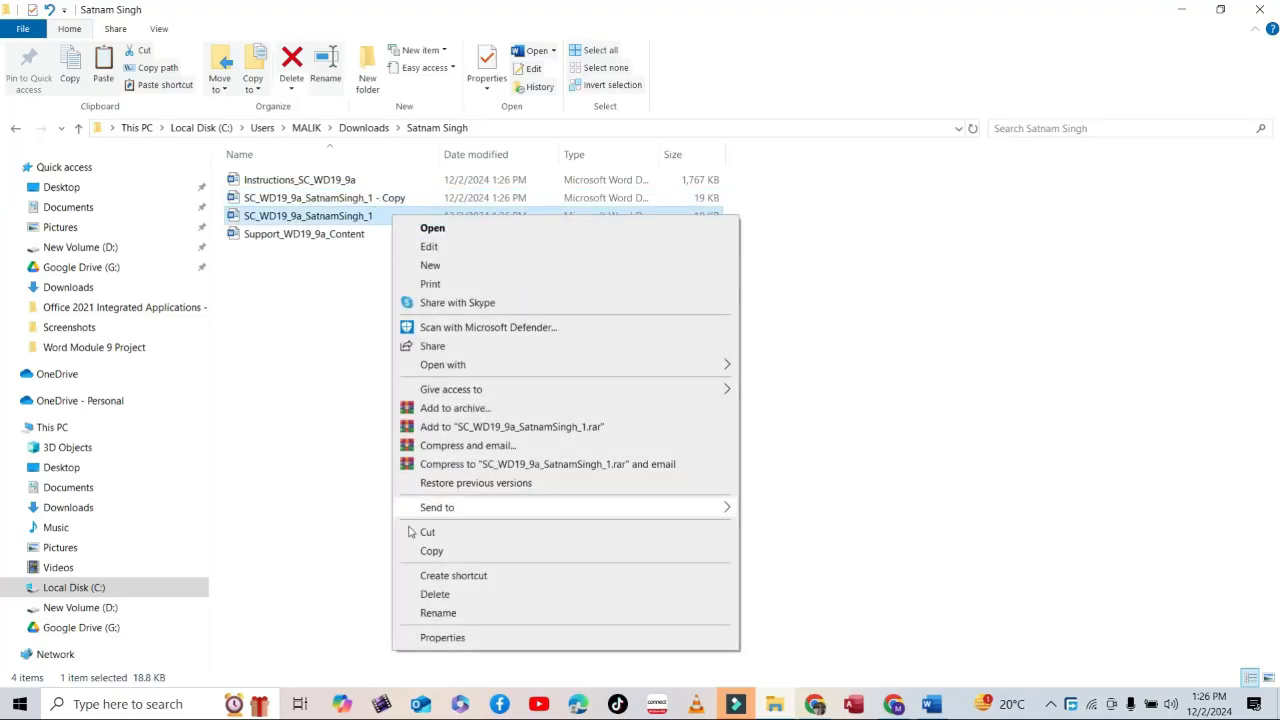
left_click(438, 613)
left_click(380, 213)
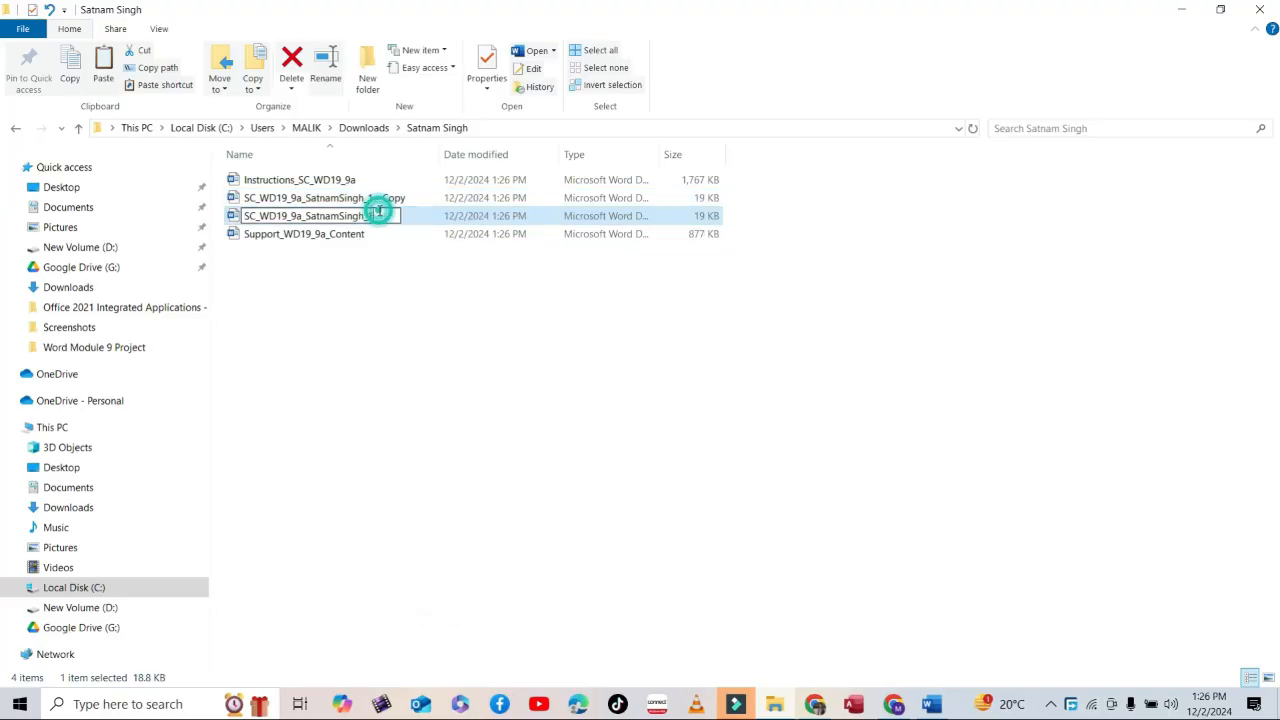
key("BackSpace")
type("2")
key("Return")
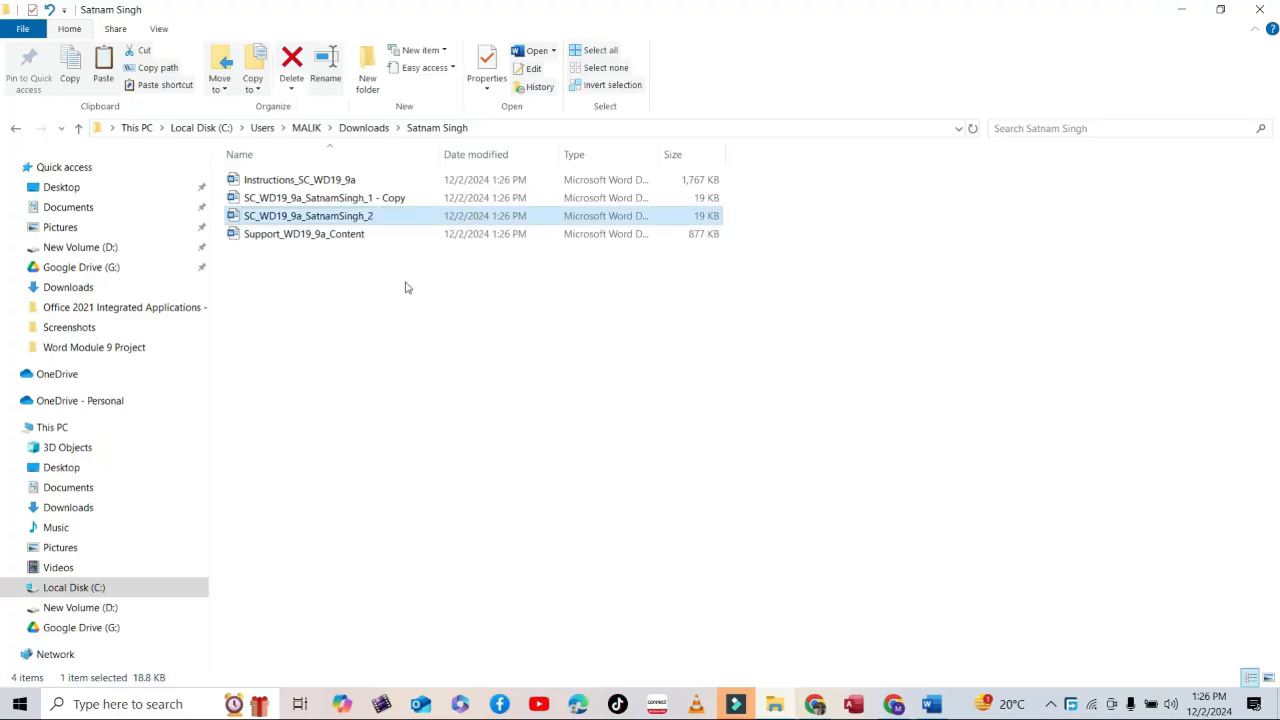
Open the project file ending in _2 in Word and look over its cover page and footer
left_click(415, 356)
double_click(388, 216)
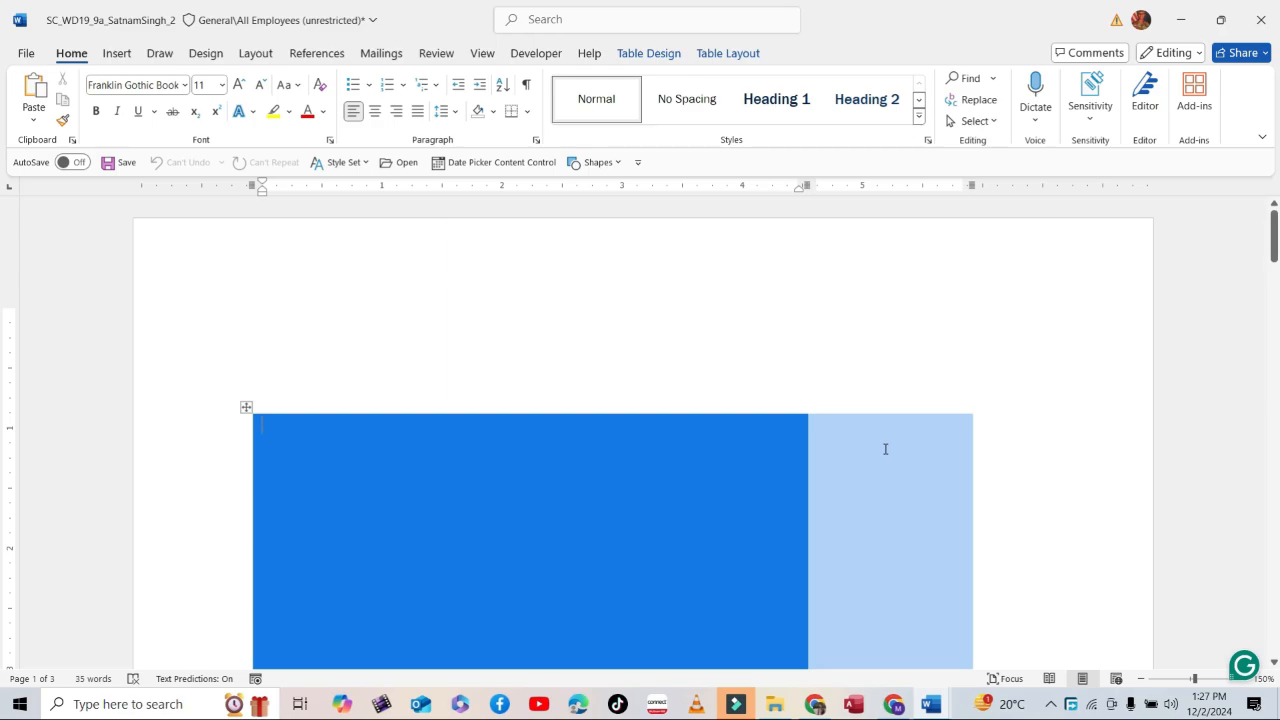
scroll(990, 480, "down", 5)
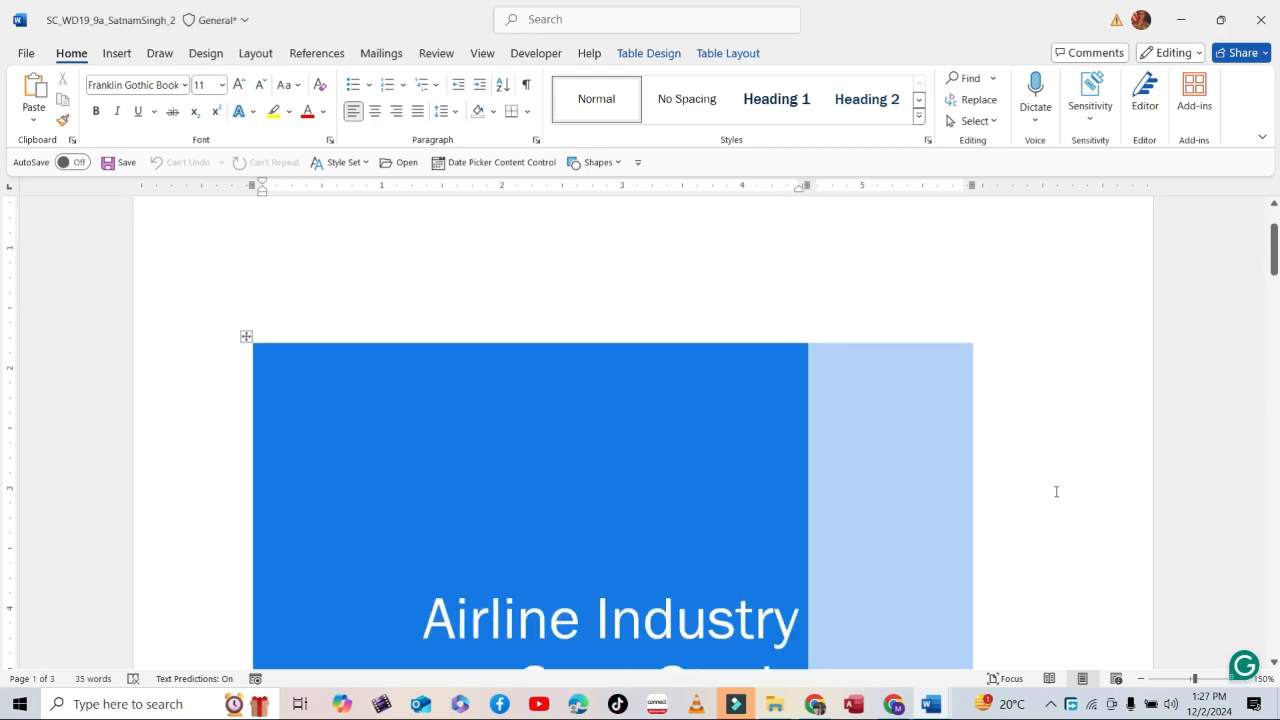
scroll(987, 487, "down", 5)
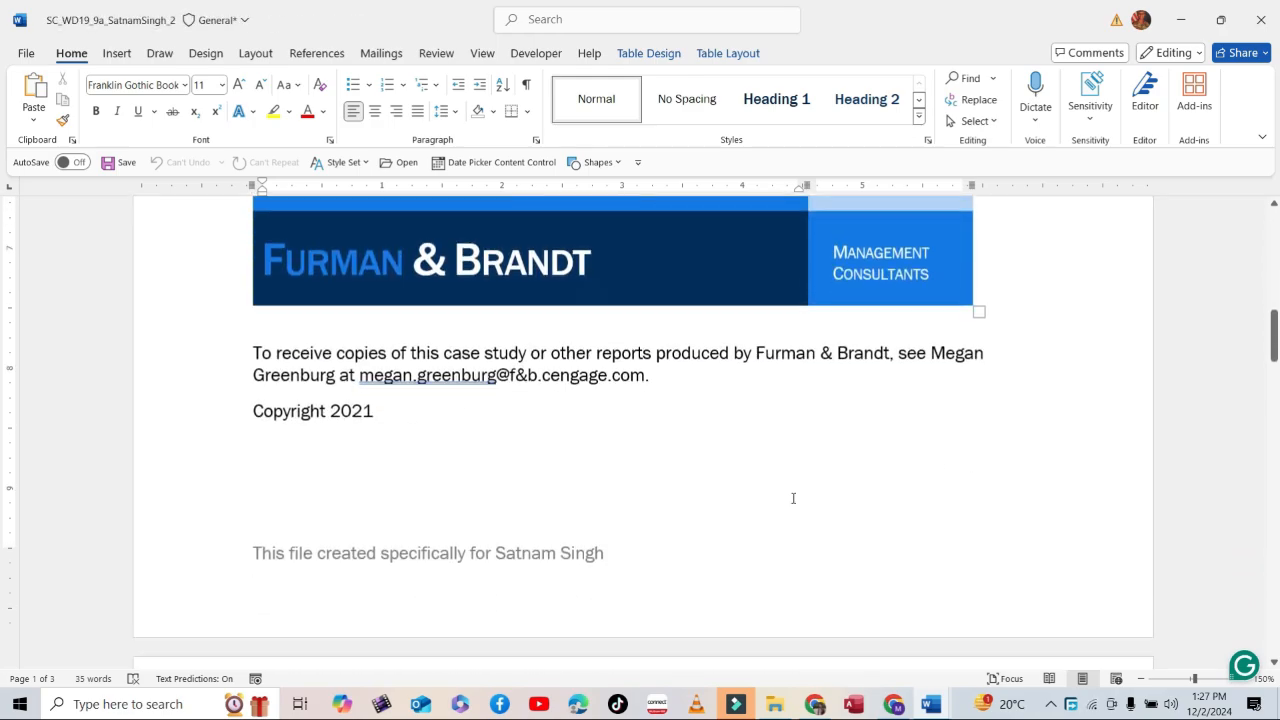
scroll(791, 497, "up", 2)
left_click_drag(1274, 325, 1274, 250)
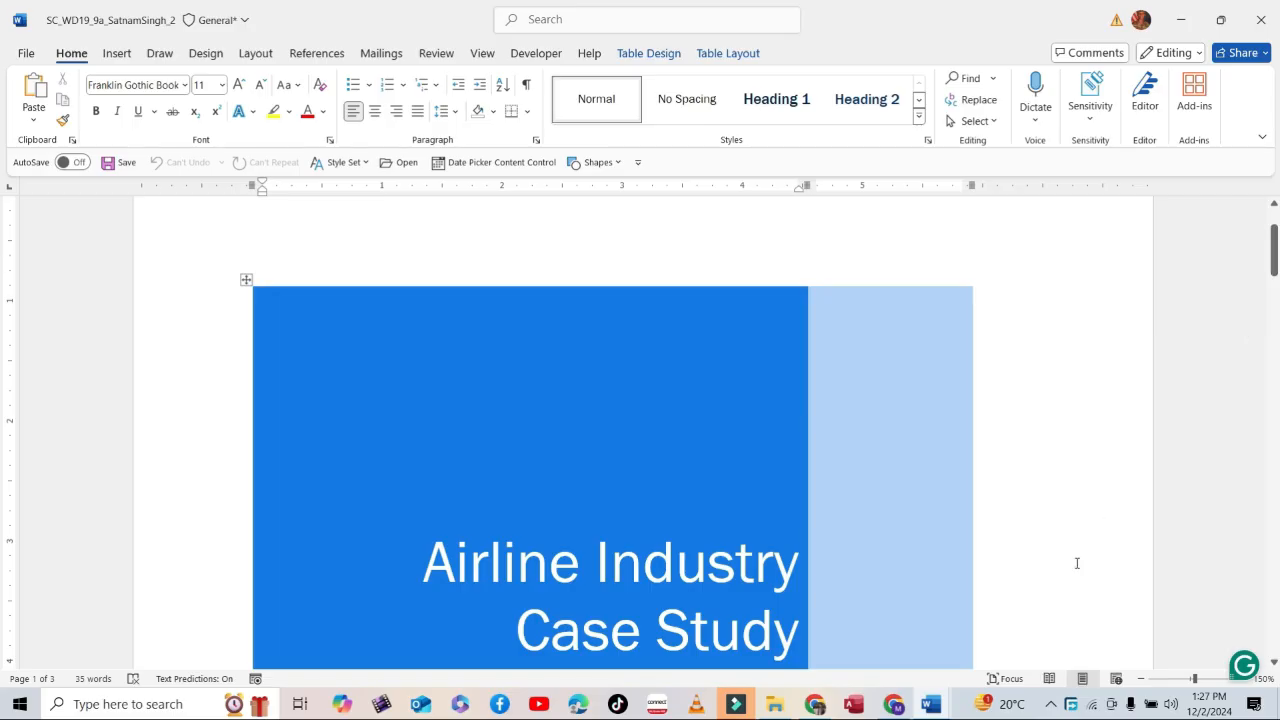
Switch to the instructions document and review the Getting Started items on saving the file and the required support file
mouse_move(930, 707)
left_click(847, 642)
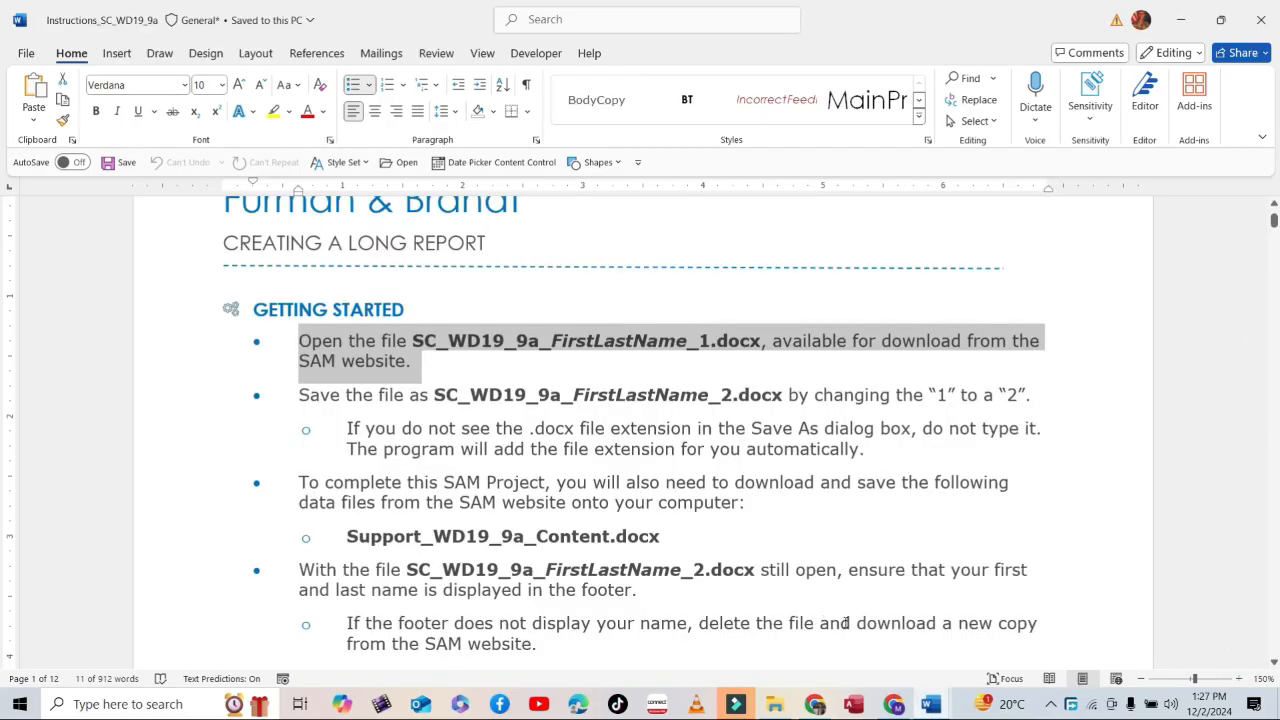
left_click(300, 396)
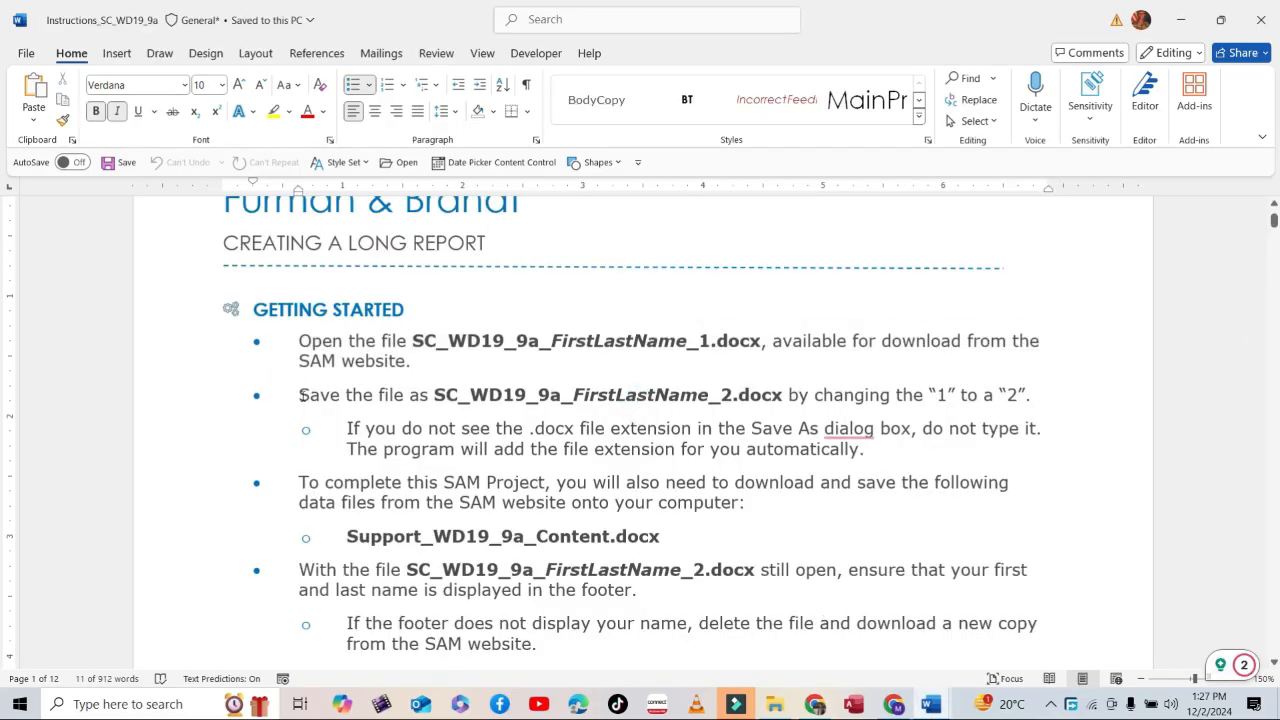
left_click_drag(298, 395, 752, 388)
triple_click(979, 394)
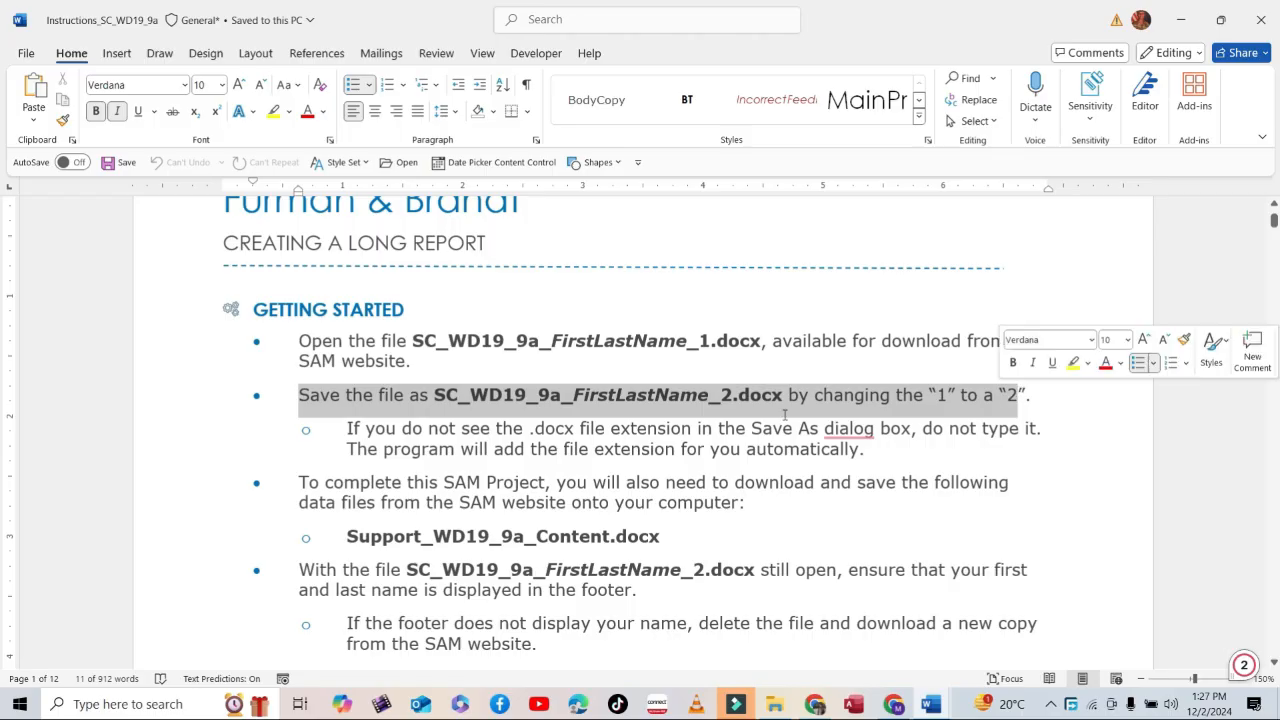
scroll(577, 462, "down", 1)
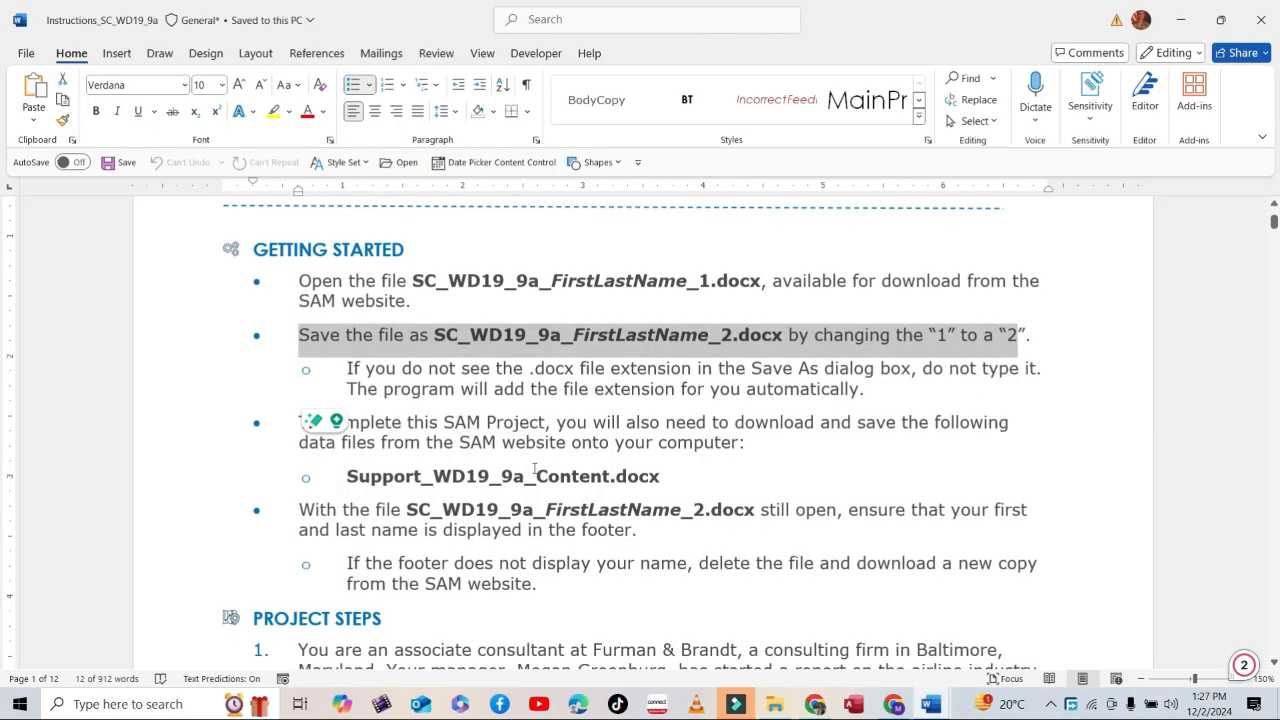
left_click(508, 476)
Highlight the introductory paragraph of project step 1 in yellow
scroll(600, 490, "down", 3)
scroll(652, 497, "down", 3)
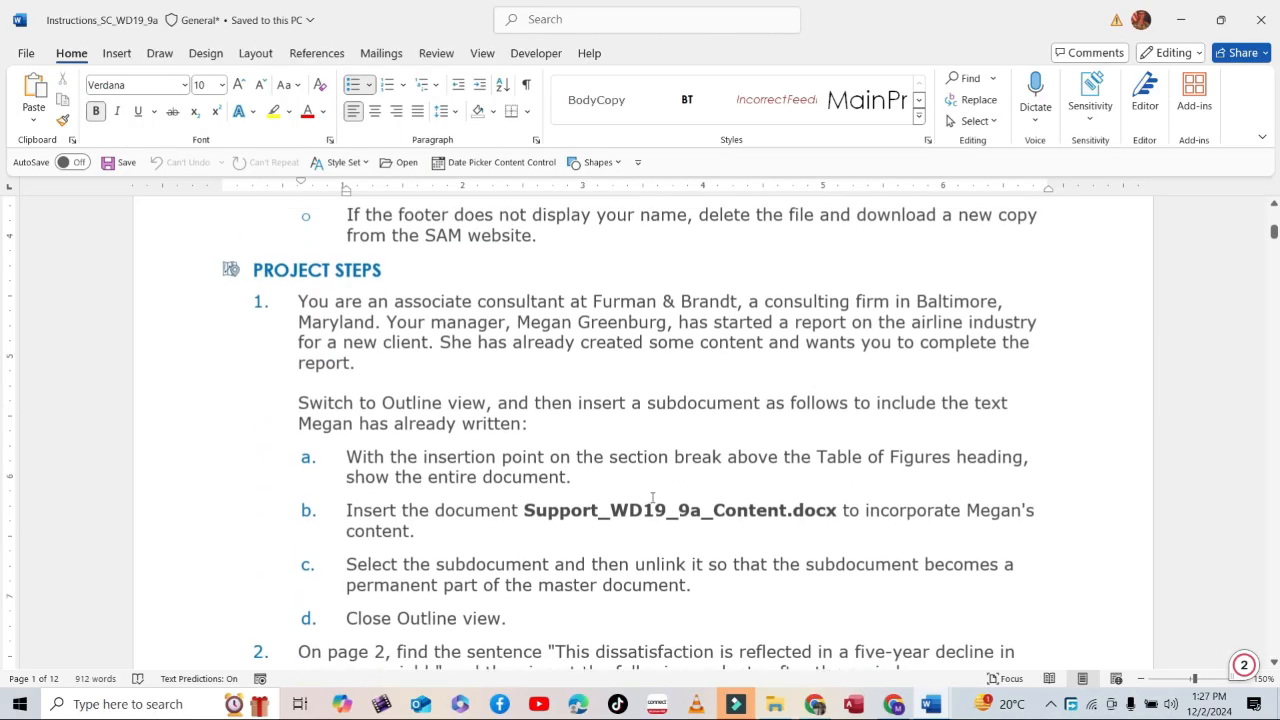
left_click_drag(297, 288, 444, 352)
left_click(519, 333)
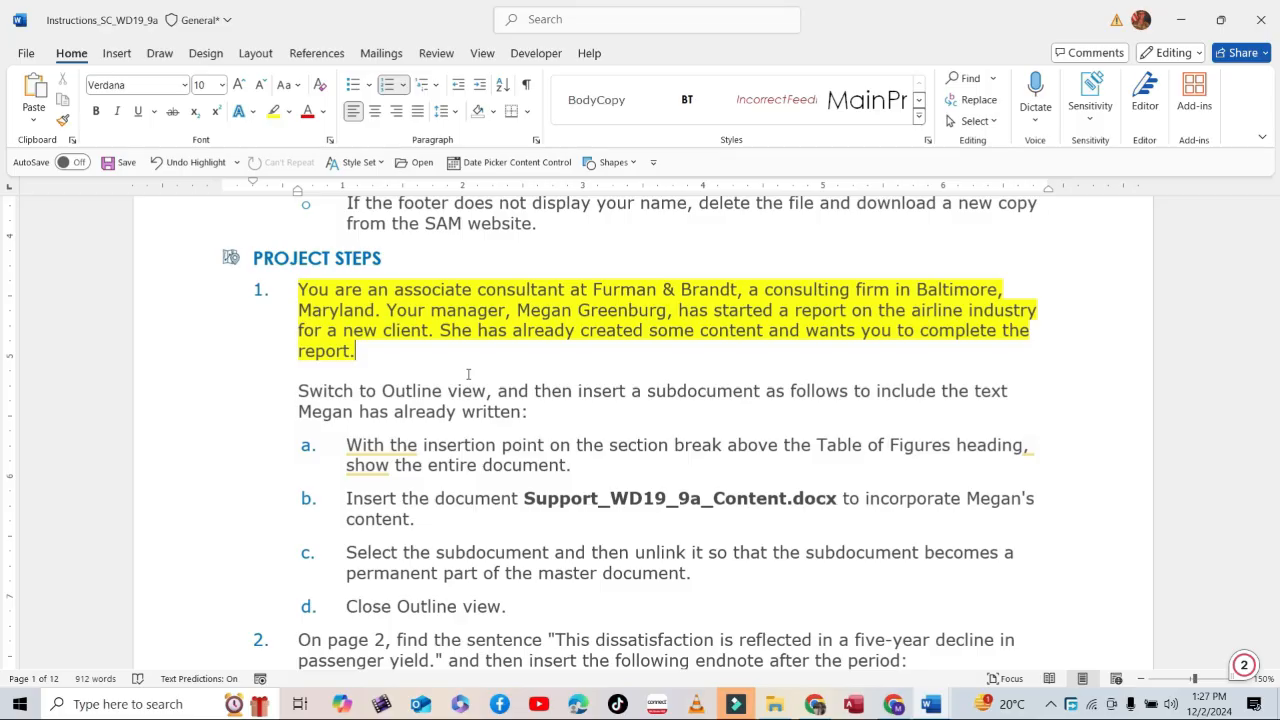
Display the airline report in Outline view and place the insertion point on the section break above the Table of Figures heading
scroll(505, 380, "down", 1)
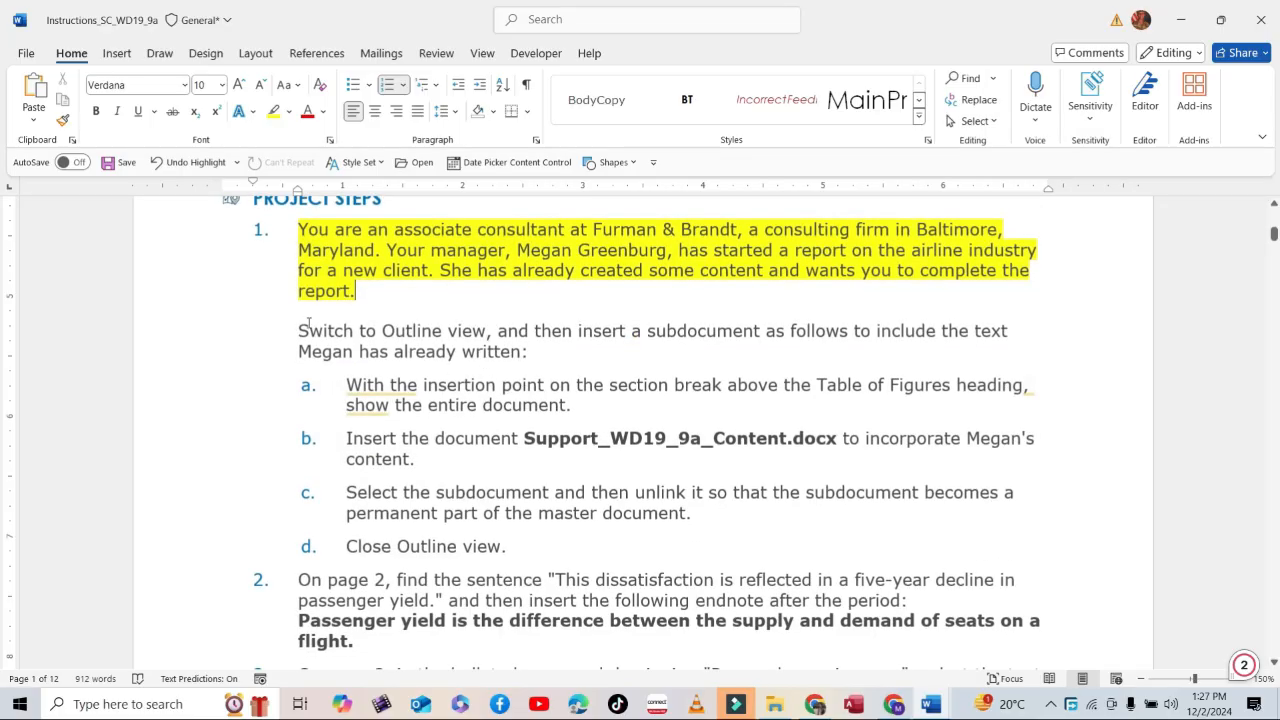
left_click_drag(299, 330, 550, 350)
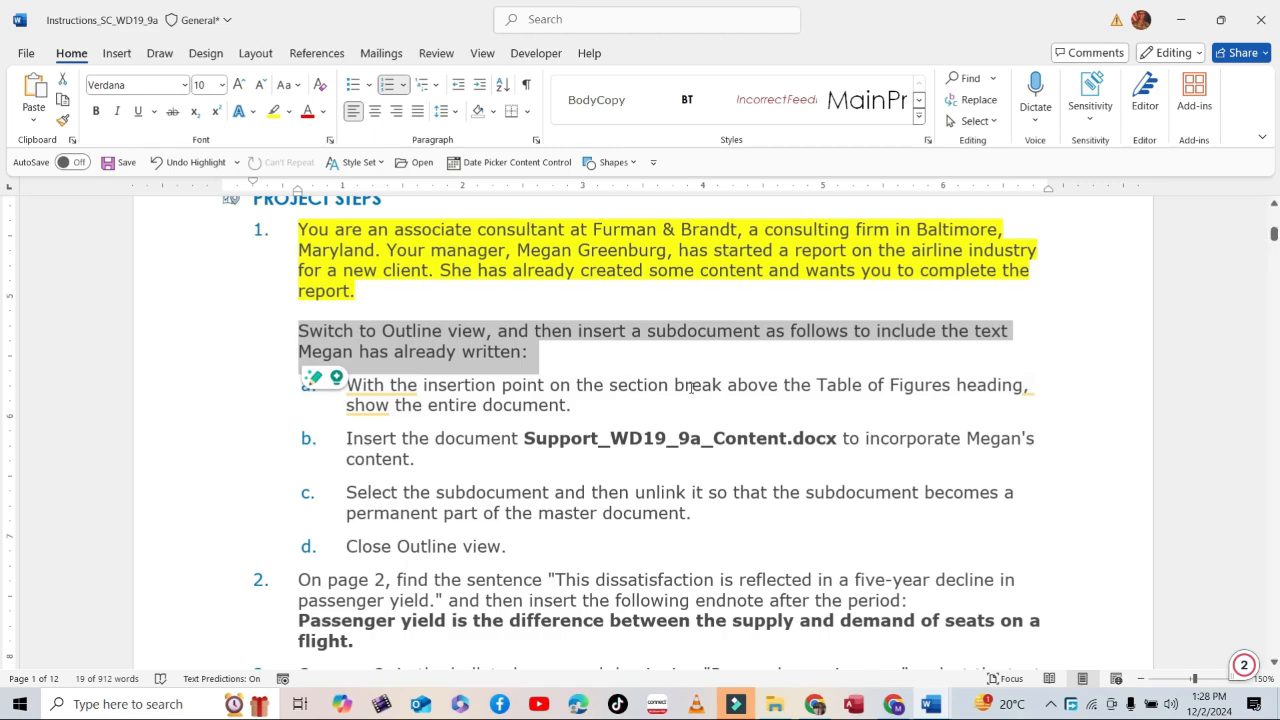
left_click(931, 704)
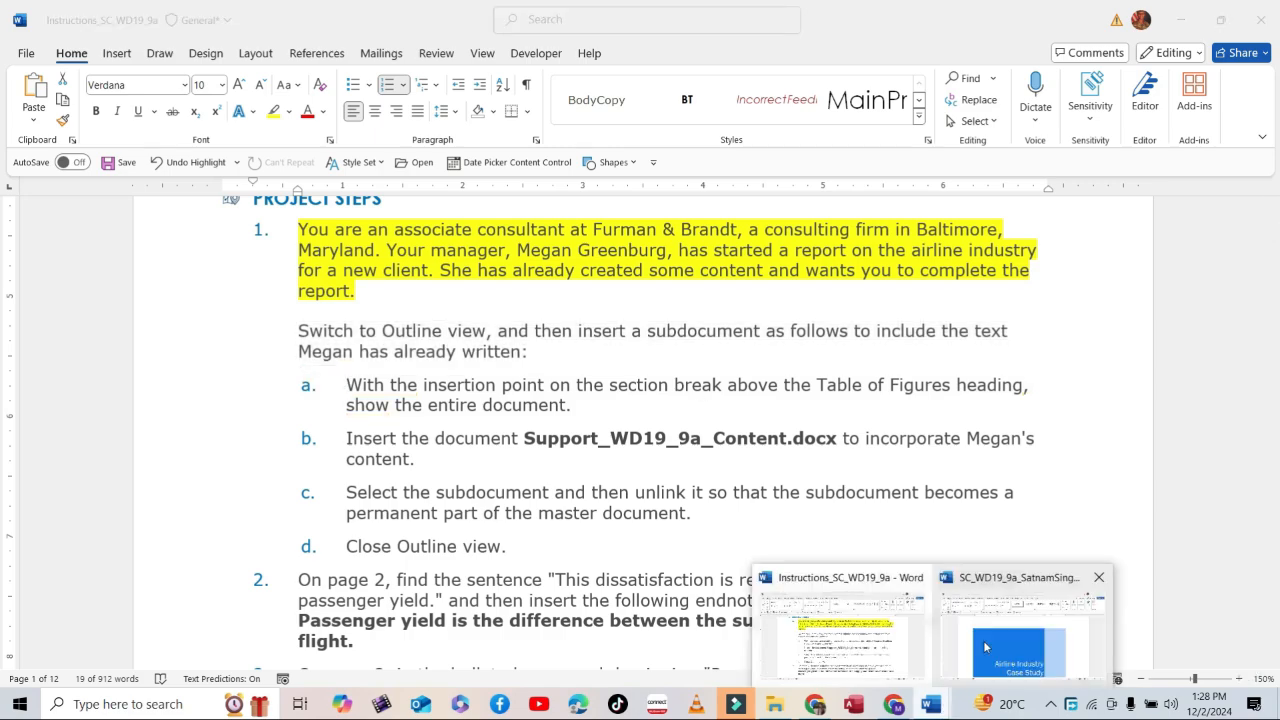
left_click(1040, 628)
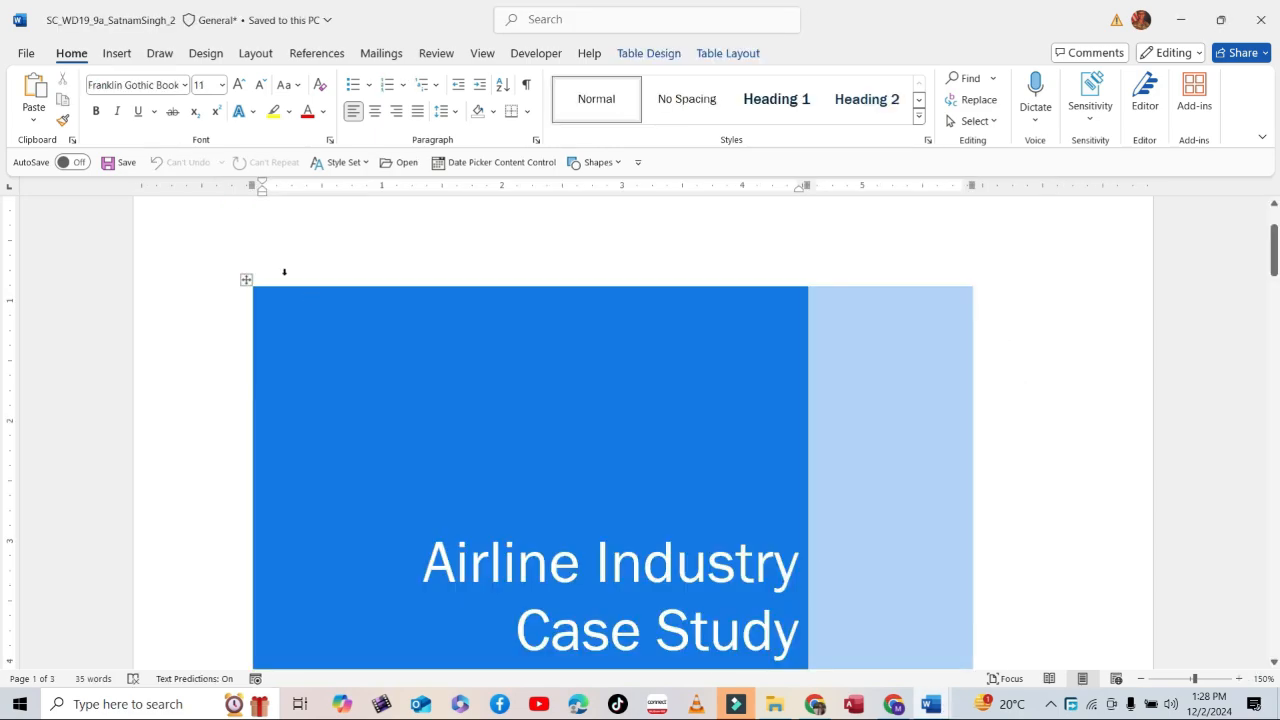
left_click(481, 52)
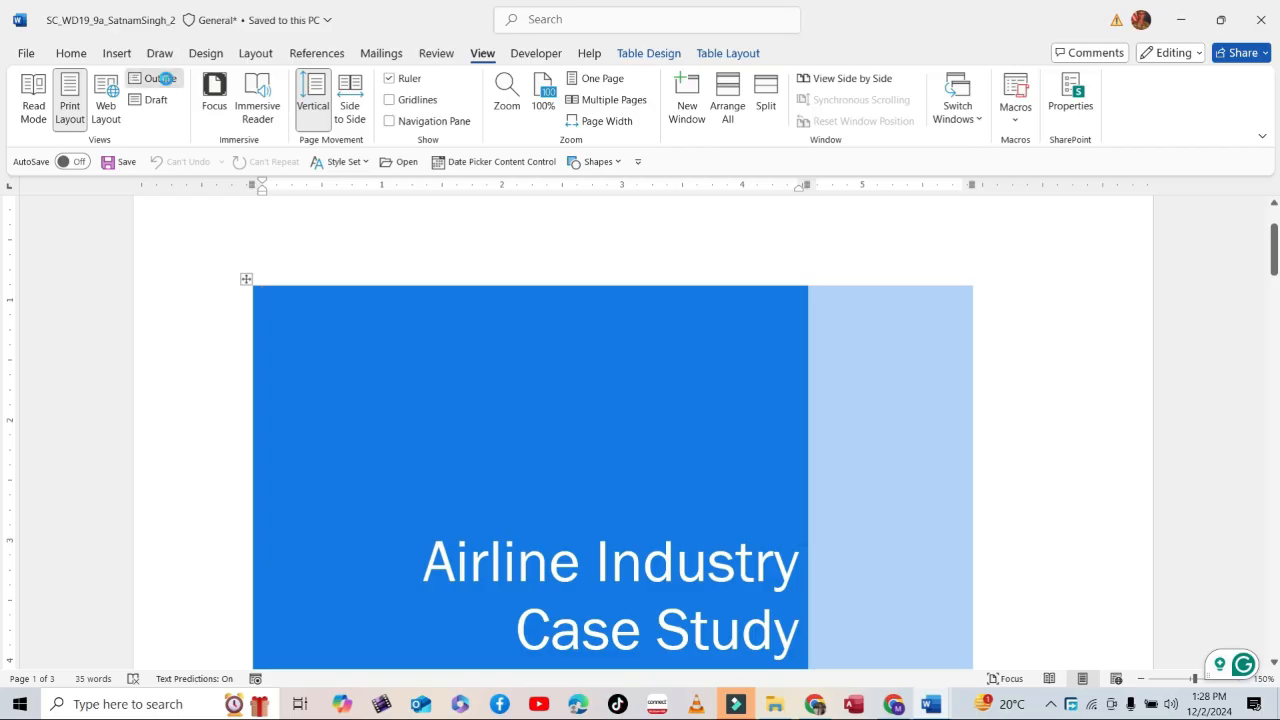
left_click(153, 79)
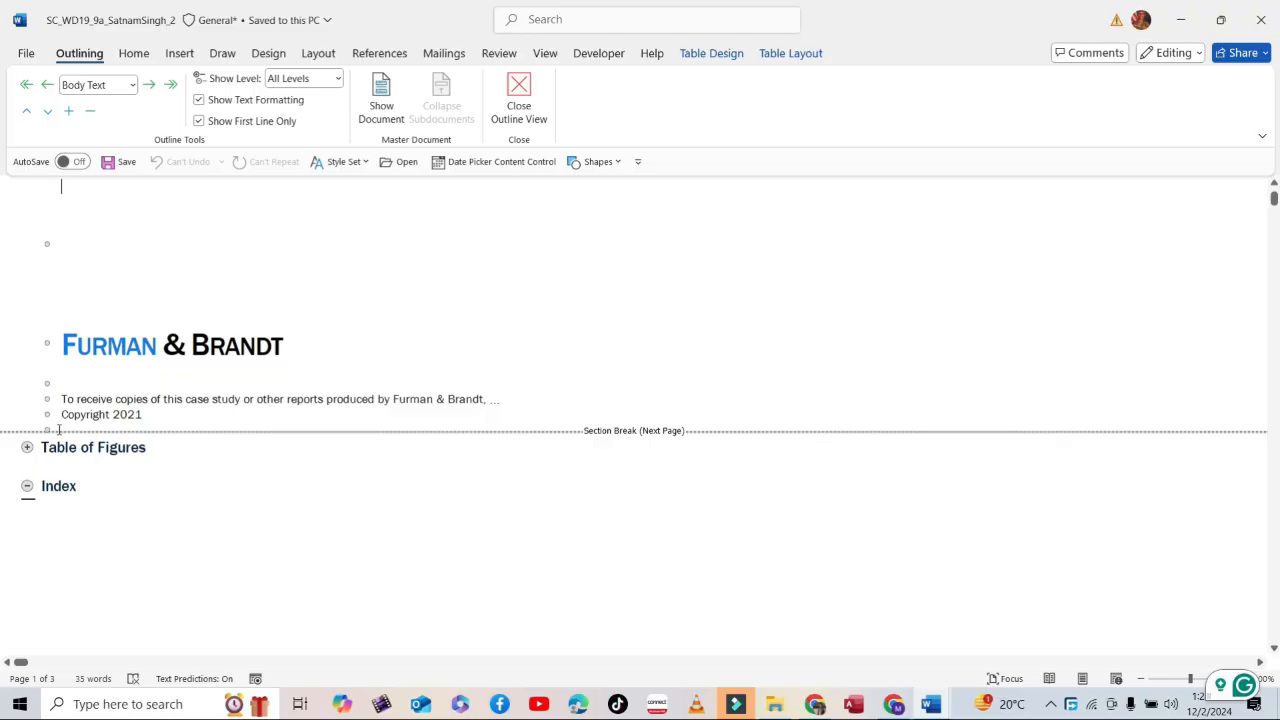
left_click(59, 428)
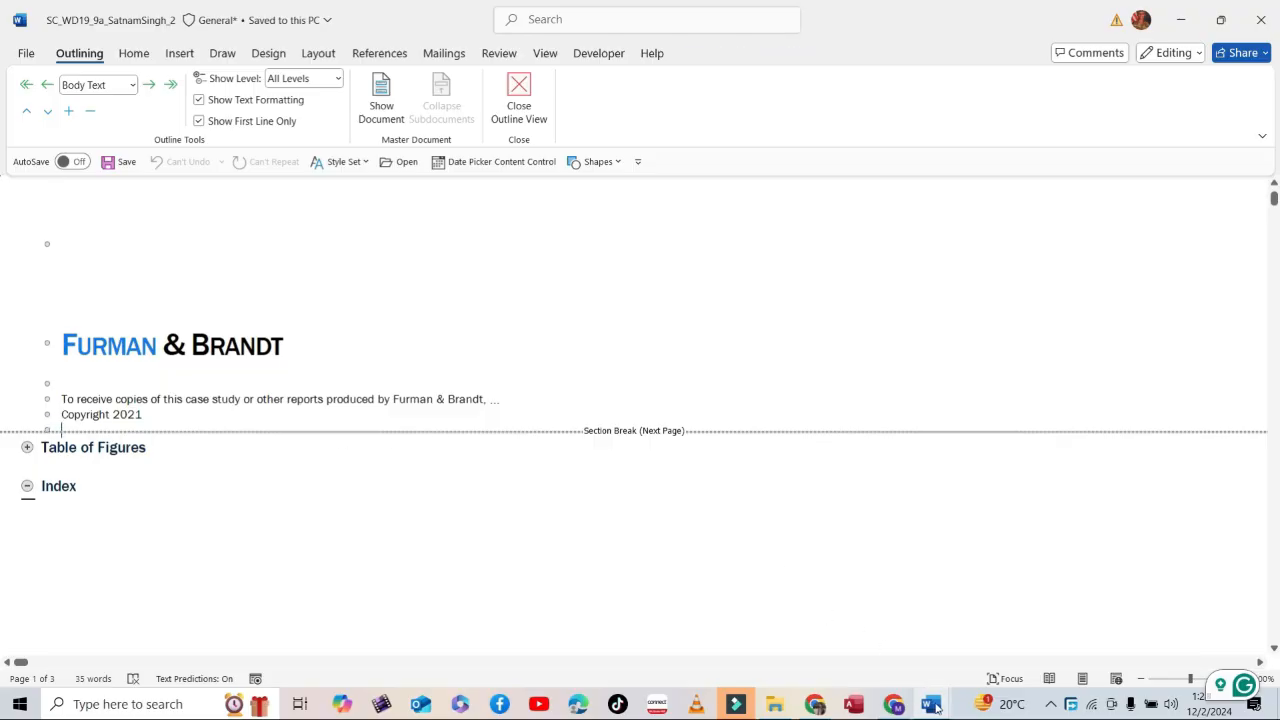
Return to the instructions document and review step 1a about the insertion point and showing the entire document
mouse_move(931, 704)
left_click(850, 625)
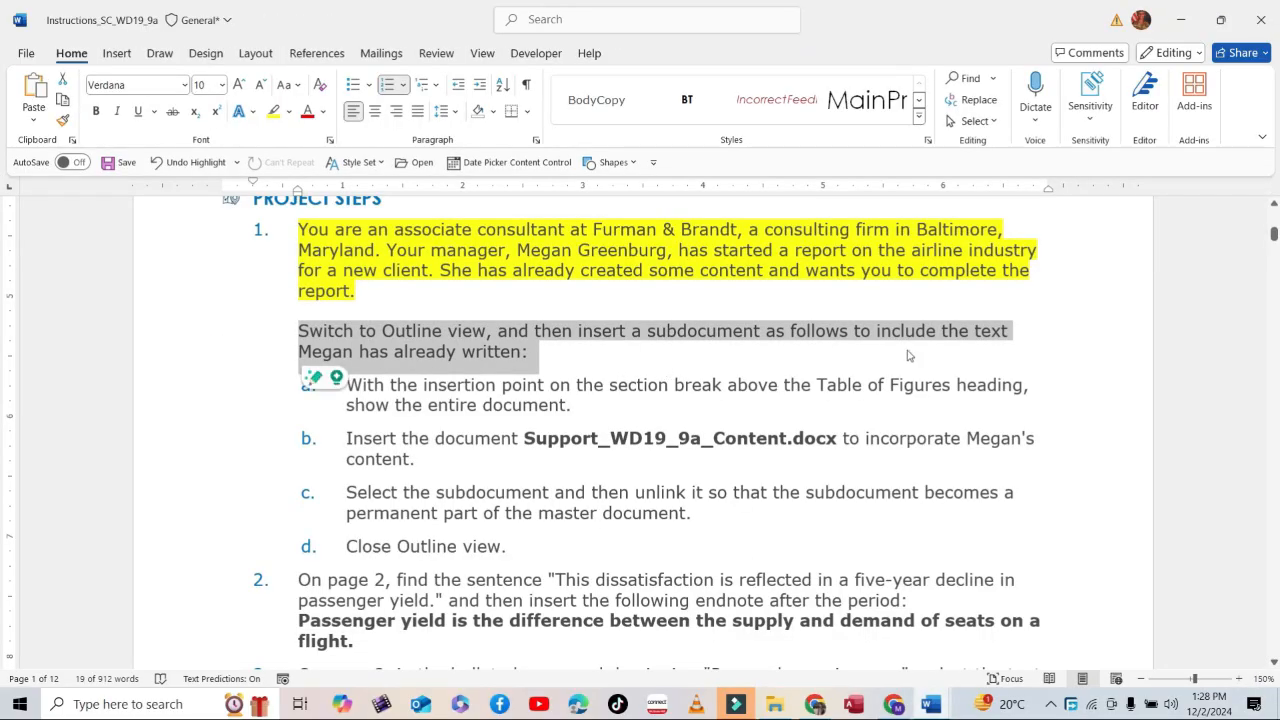
left_click(416, 387)
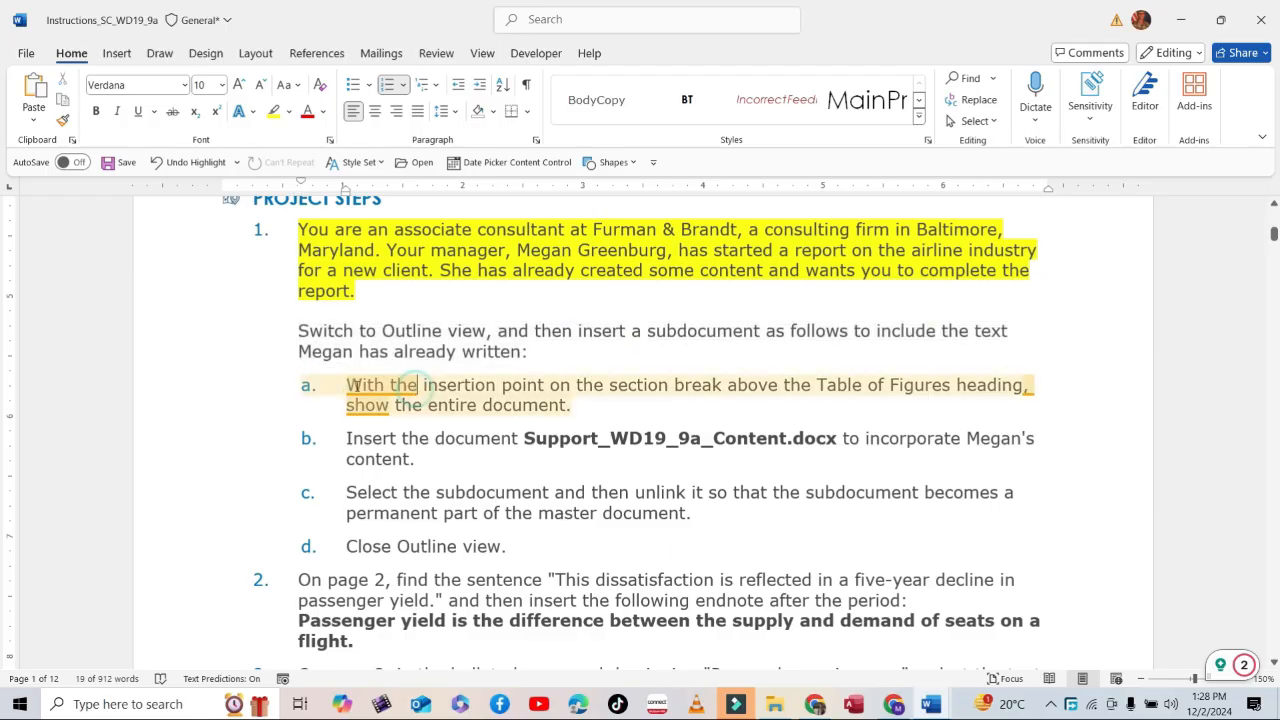
triple_click(462, 405)
scroll(462, 405, "down", 1)
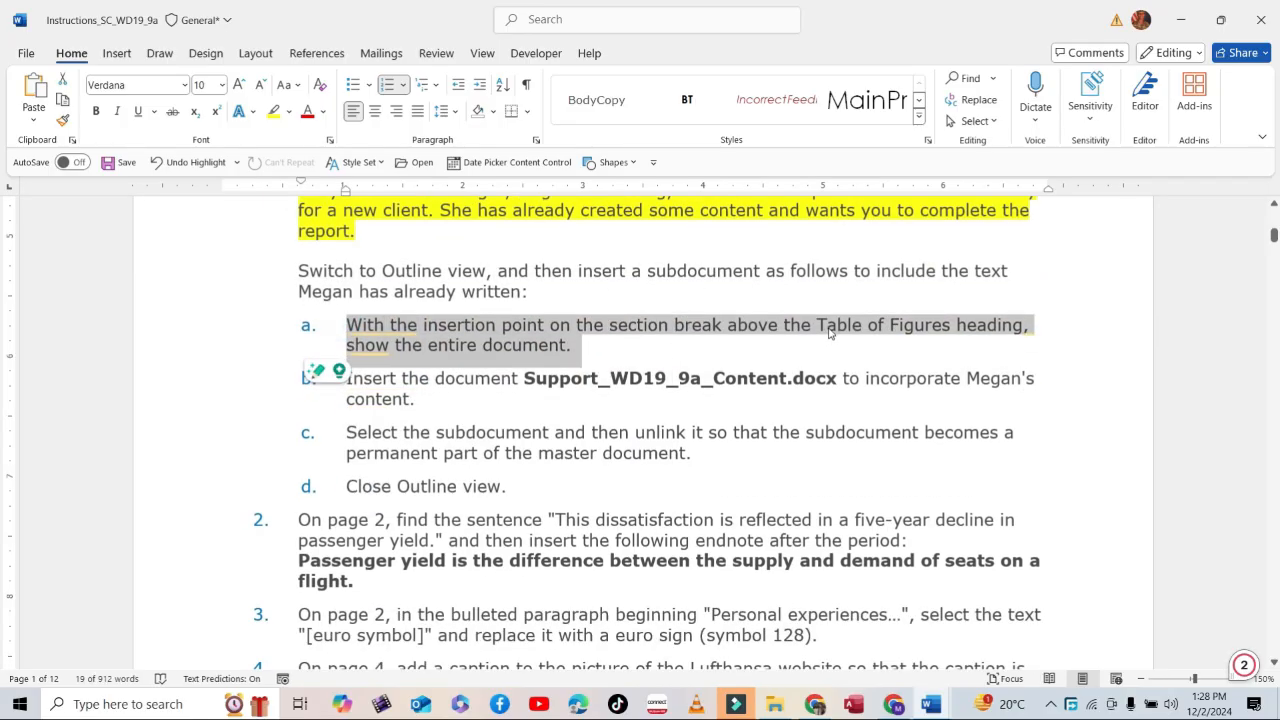
Review steps 1a to 1d on showing the document, inserting and unlinking the subdocument, and closing Outline view
scroll(829, 335, "down", 1)
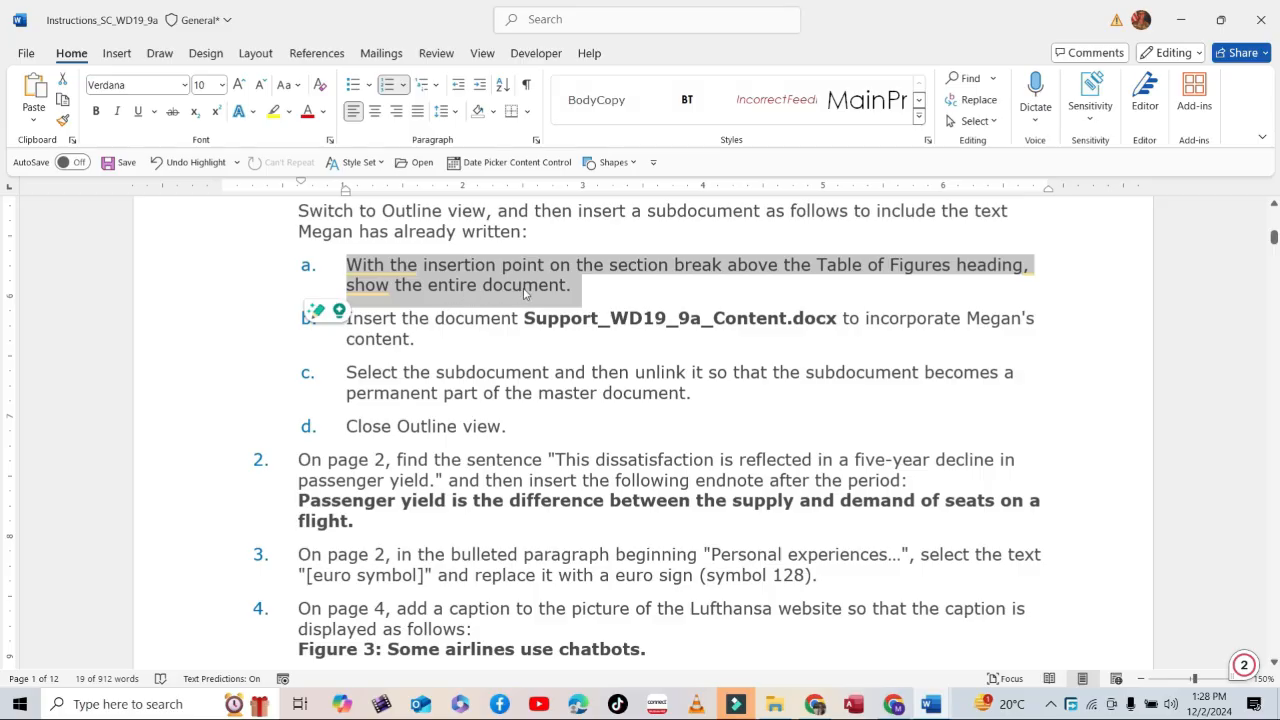
left_click(467, 320)
triple_click(455, 330)
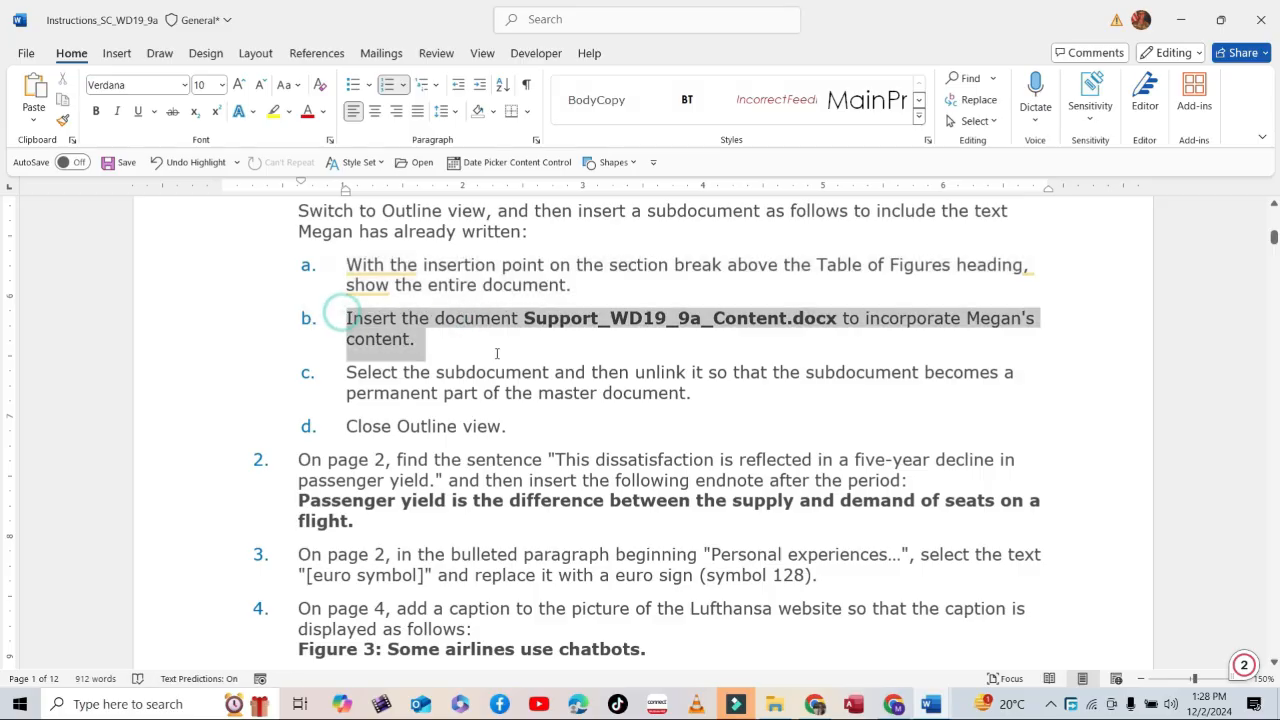
left_click(390, 371)
left_click_drag(346, 372, 738, 390)
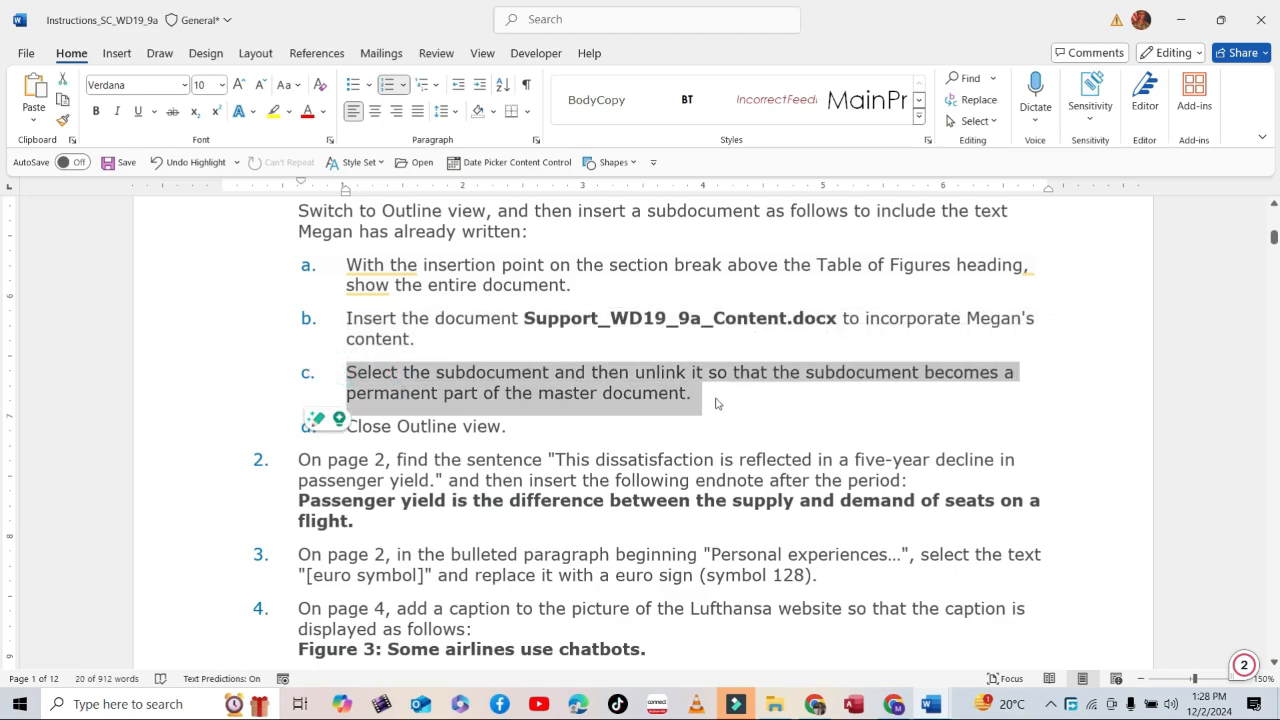
left_click(511, 426)
left_click_drag(346, 426, 515, 420)
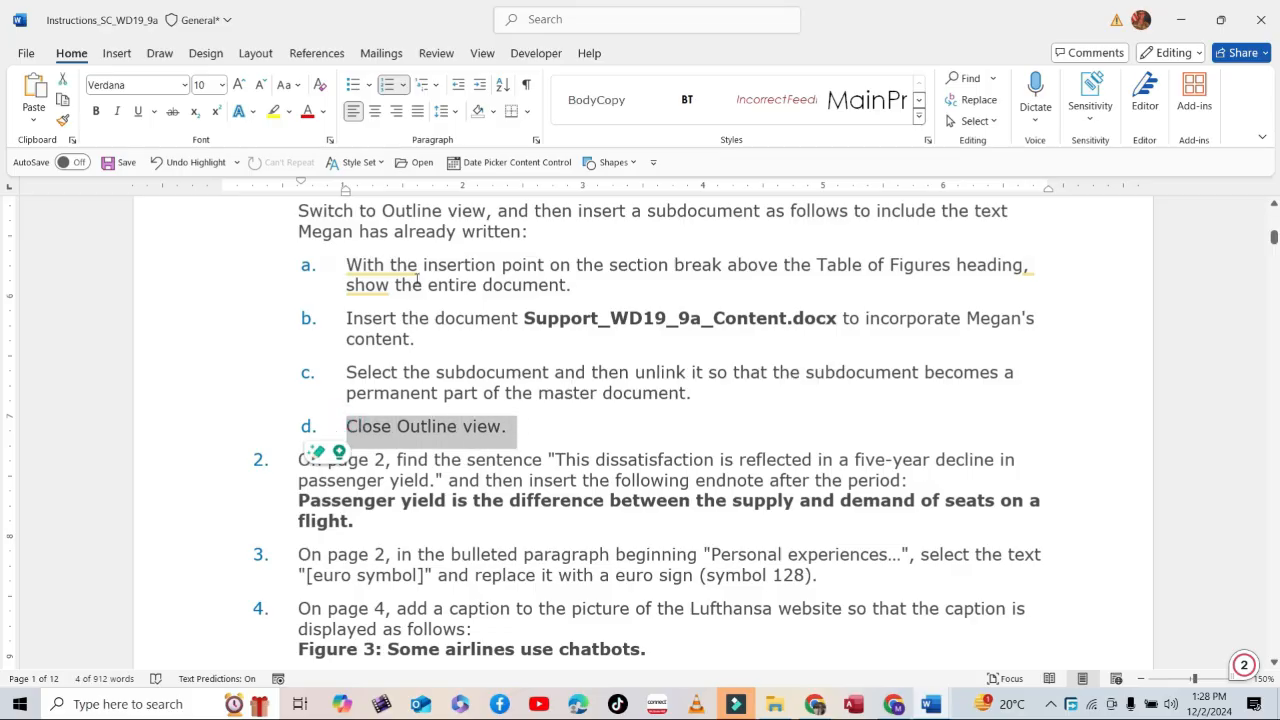
left_click(356, 264)
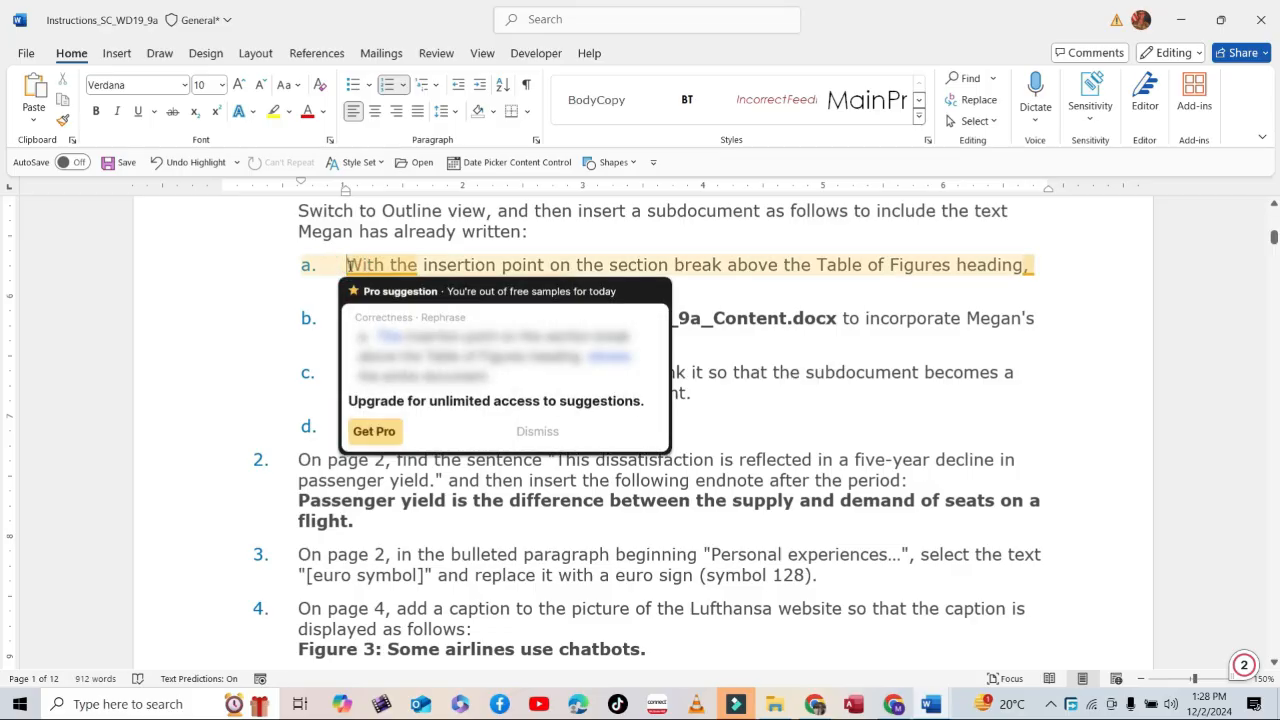
left_click(612, 428, "shift")
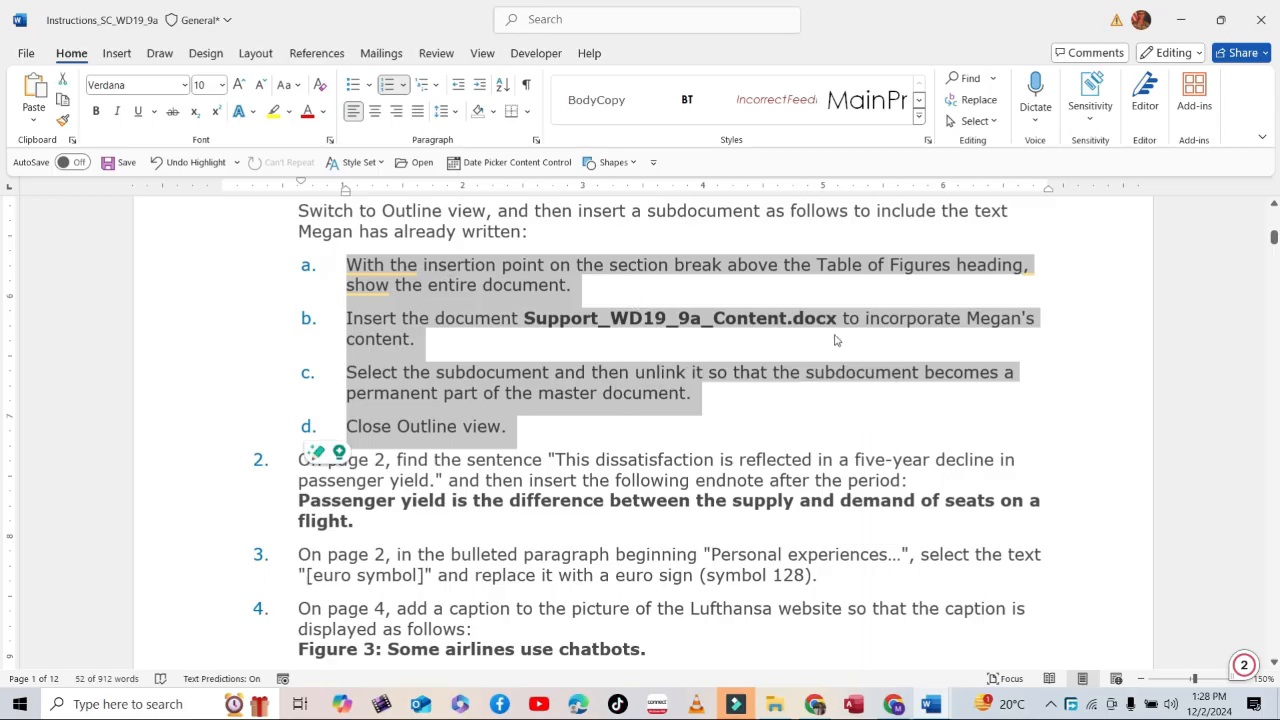
Return to the report, show the master document tools, and insert Support_WD19_9a_Content from the student's Downloads folder as a subdocument
mouse_move(930, 706)
left_click(1160, 665)
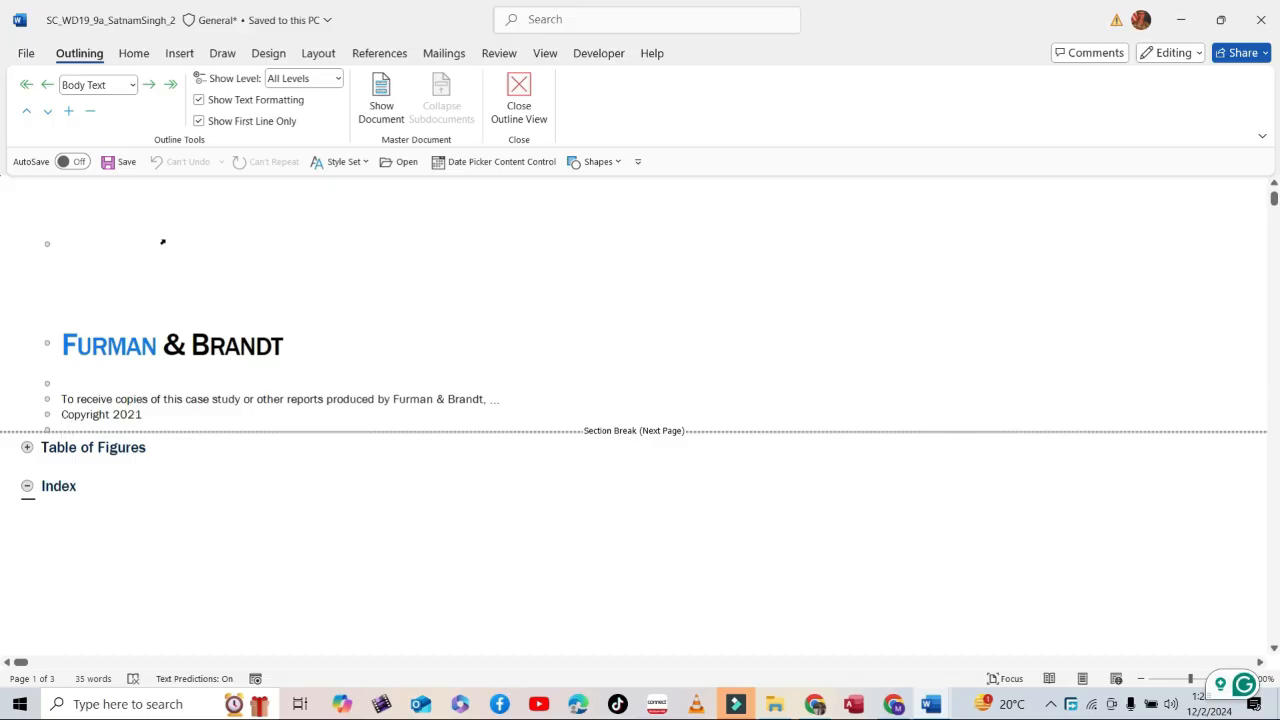
left_click(381, 103)
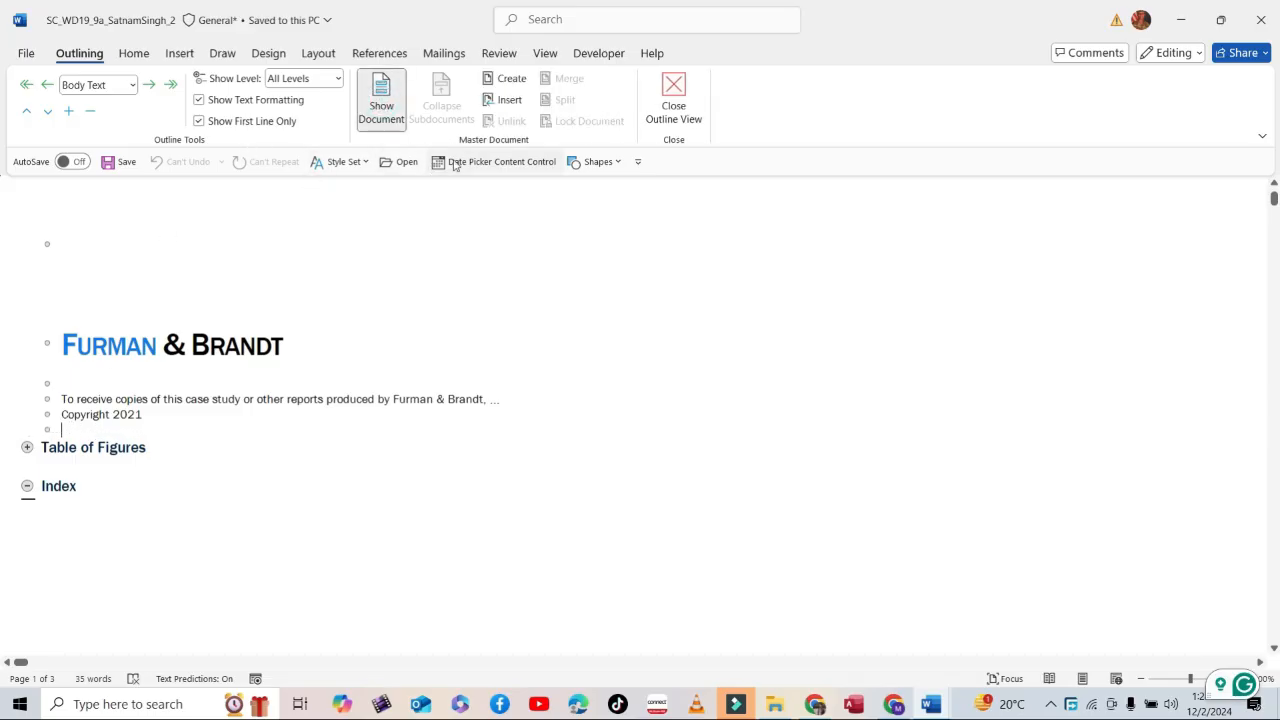
left_click(509, 100)
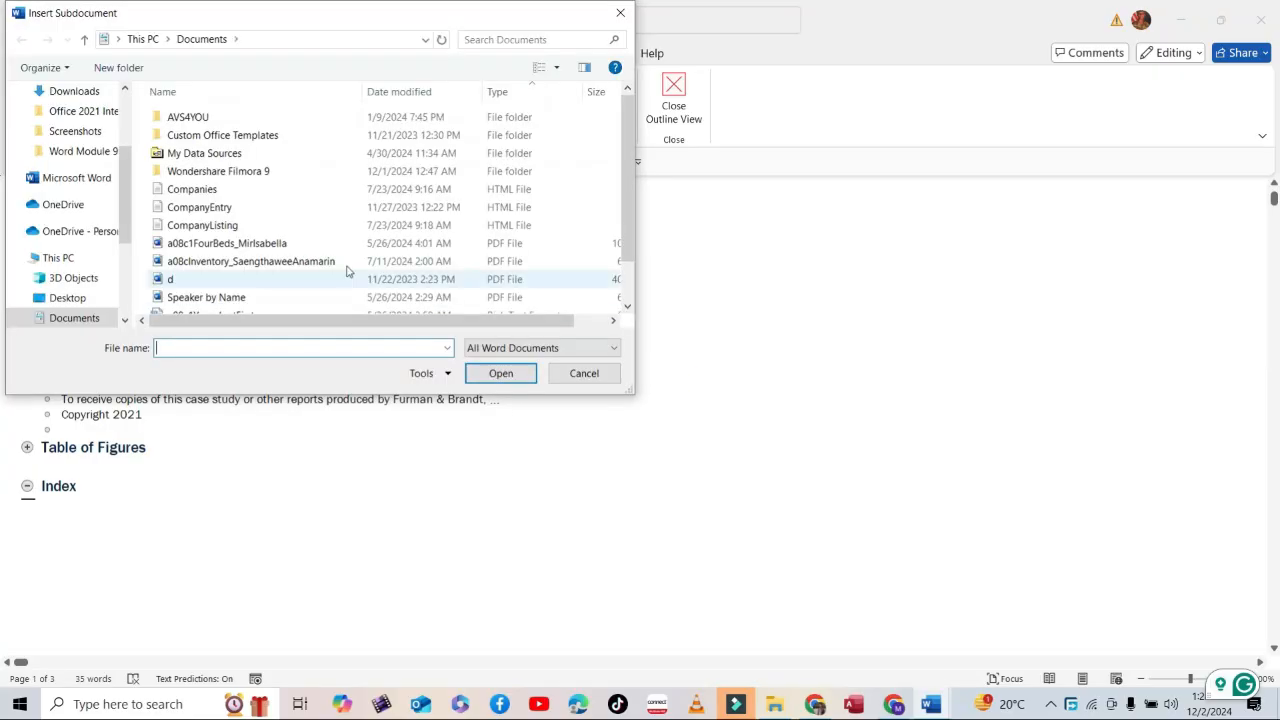
left_click(78, 92)
double_click(190, 160)
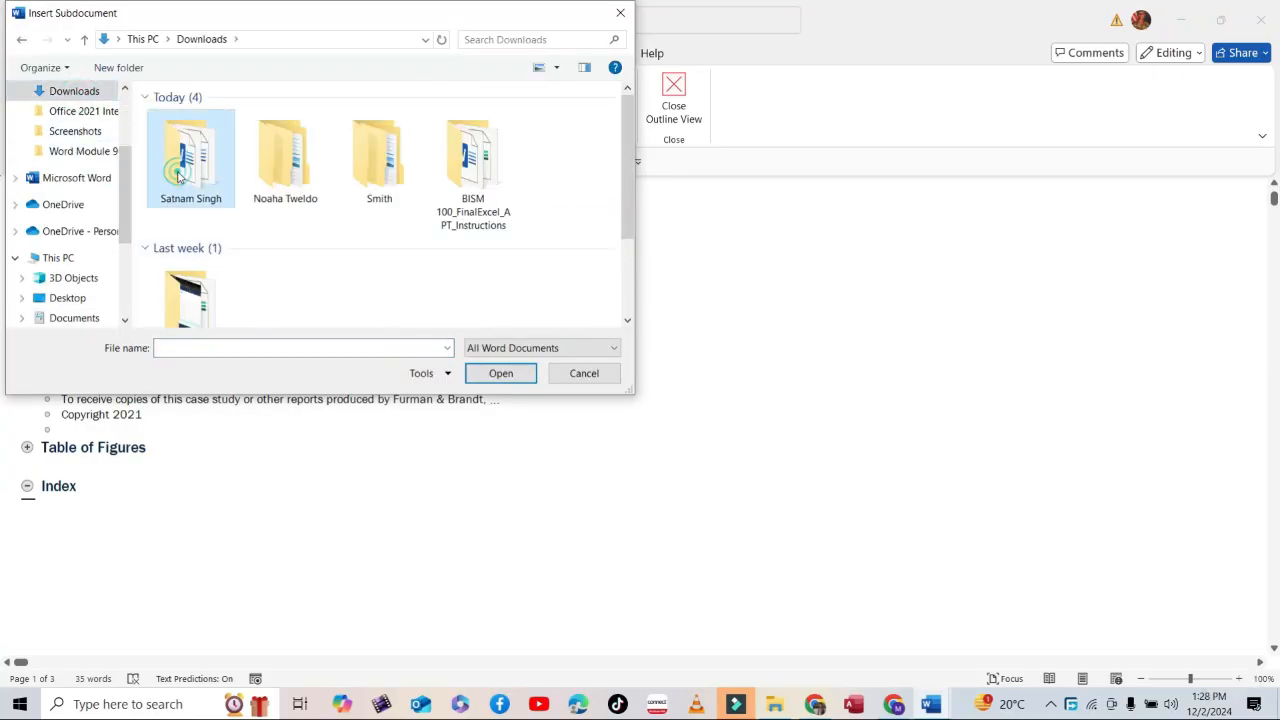
left_click(286, 178)
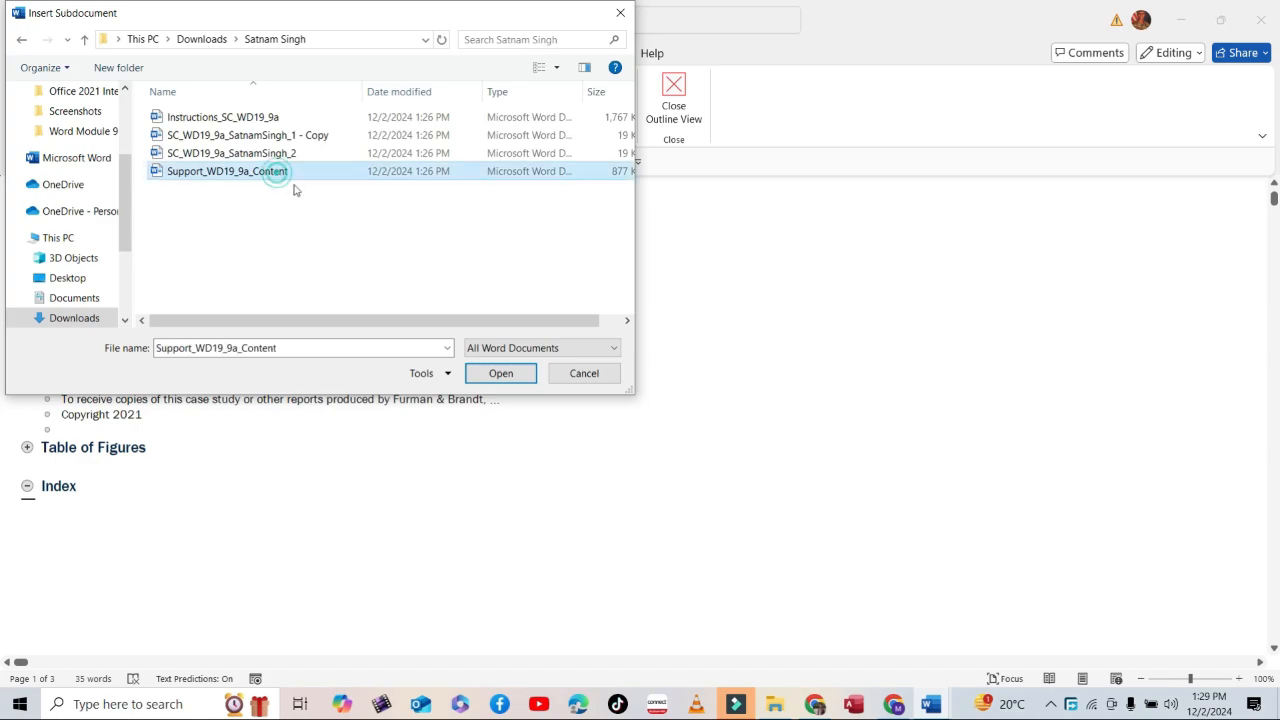
left_click(500, 373)
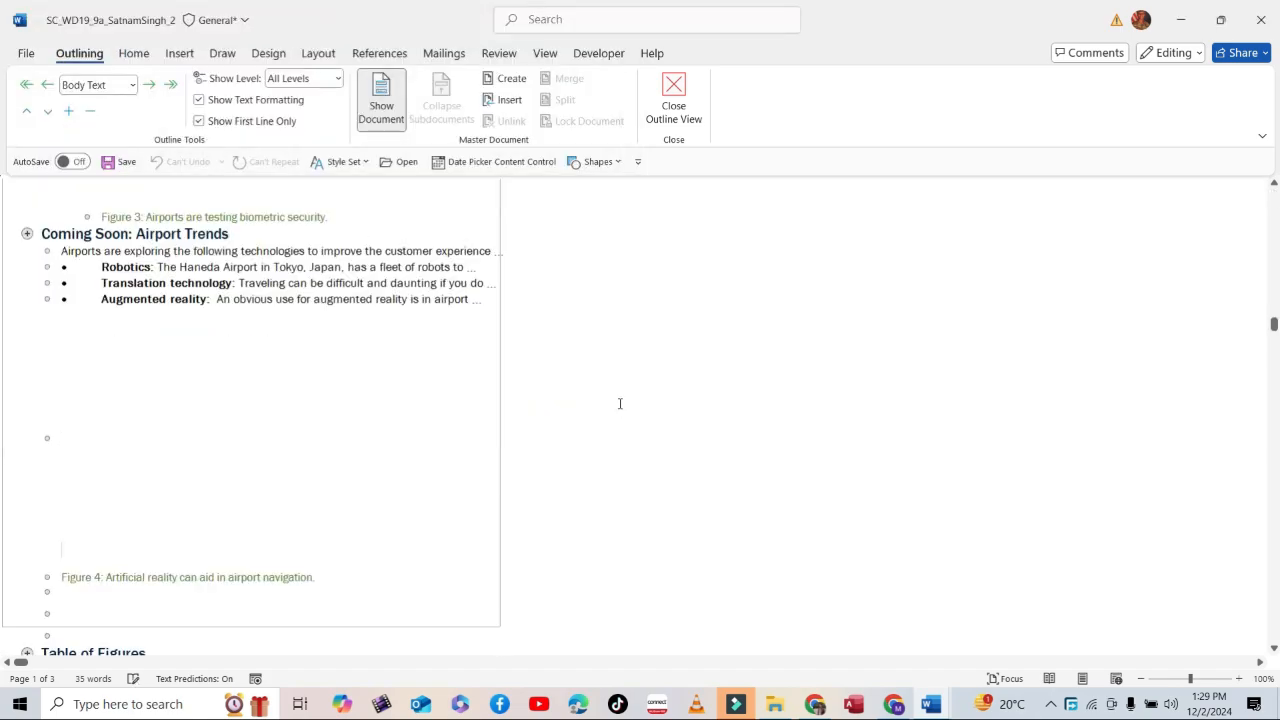
Unlink the inserted subdocument from the master document and save the report after closing Outline view
left_click(413, 300)
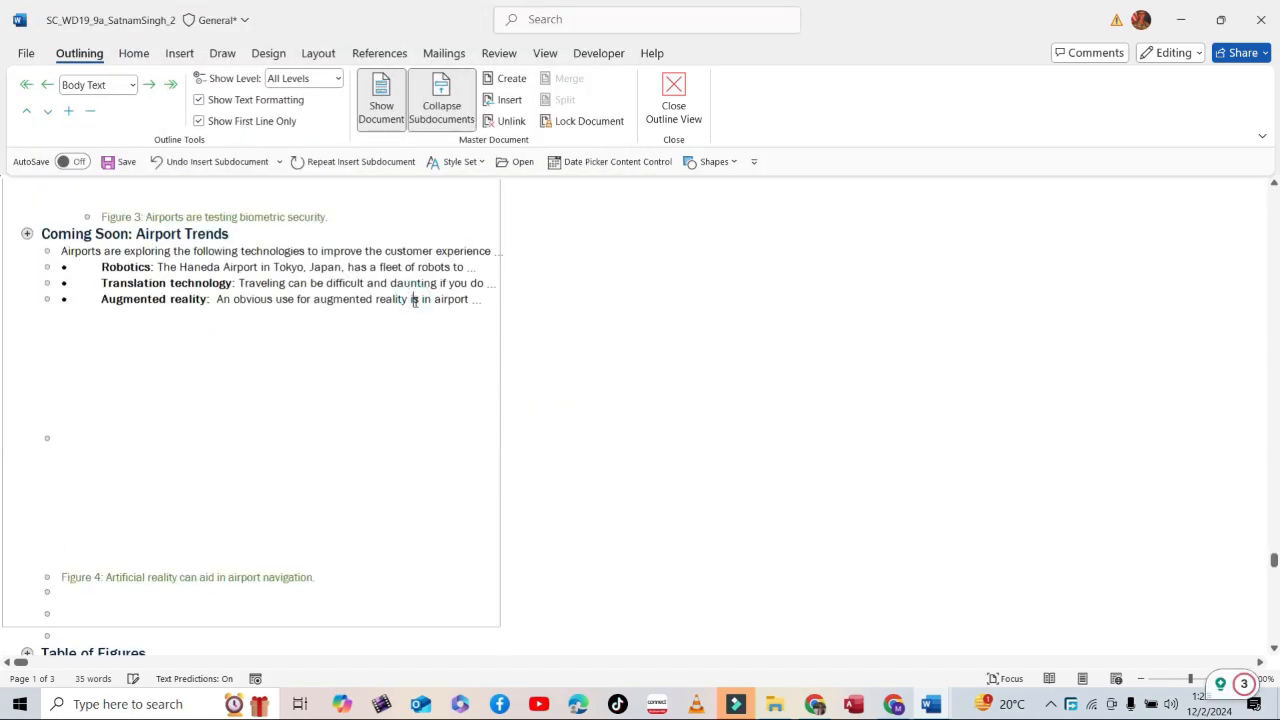
left_click(509, 121)
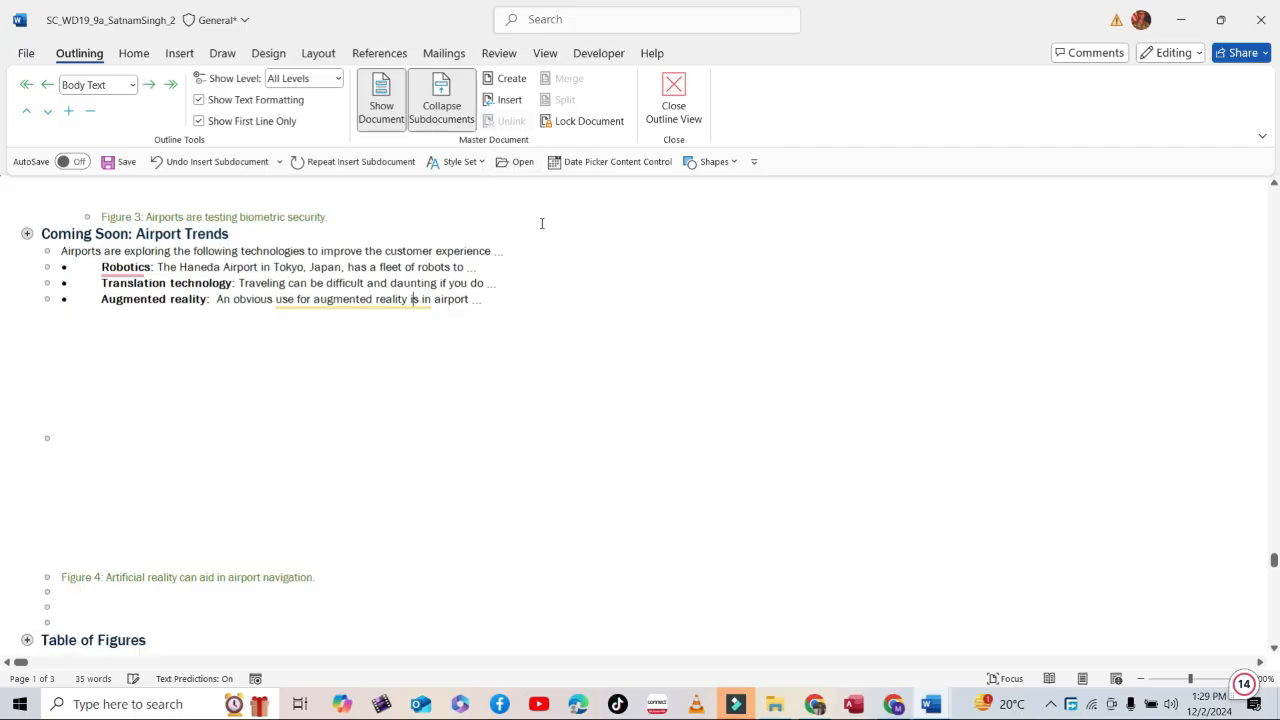
left_click(673, 100)
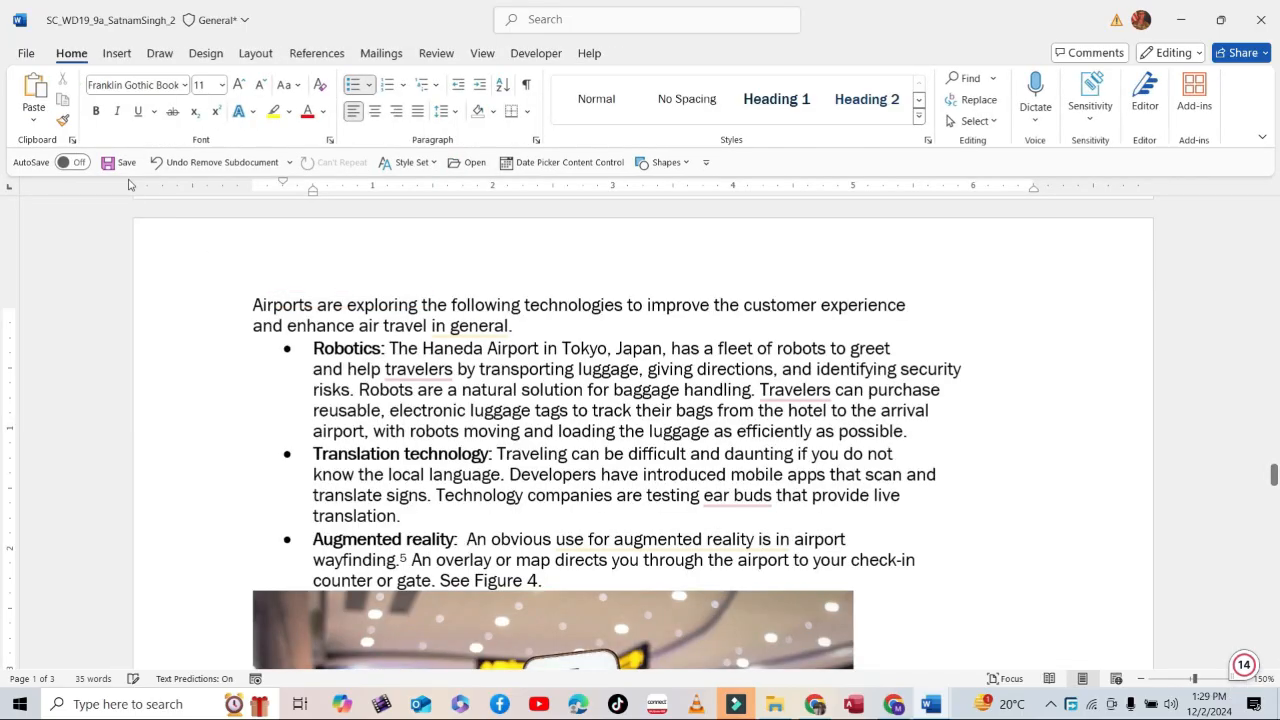
left_click(110, 162)
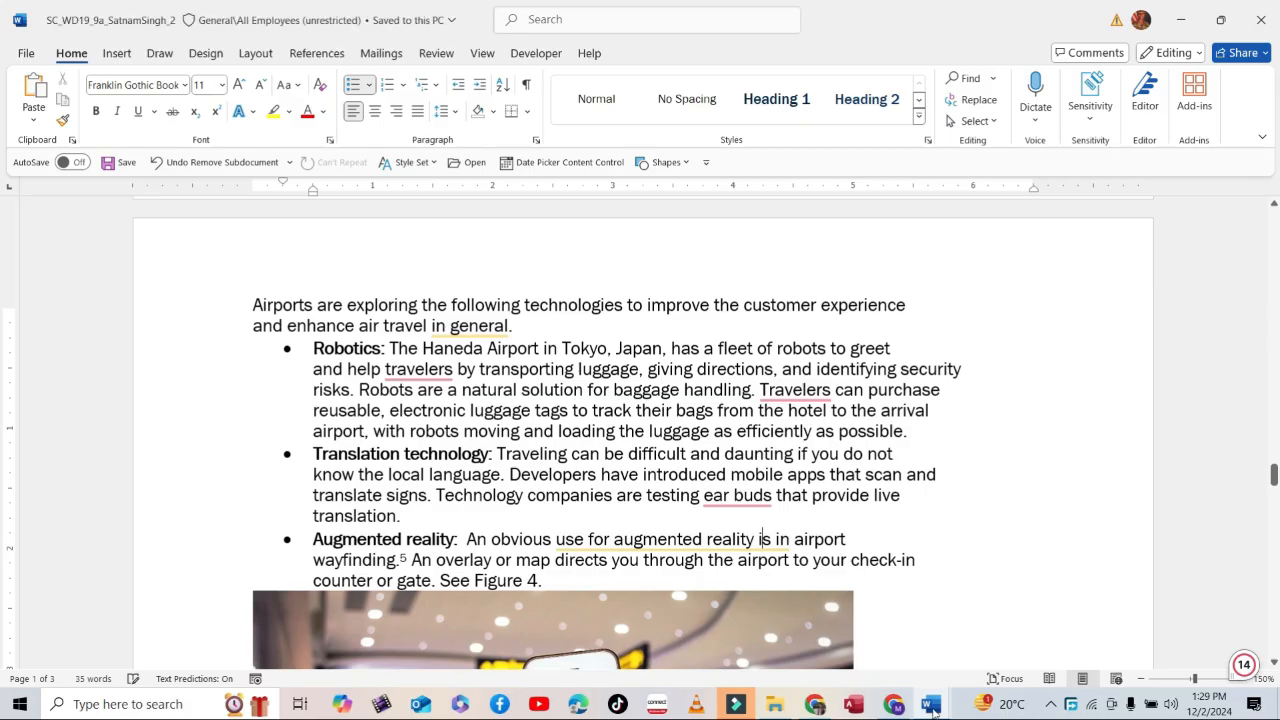
Switch to the instructions document and review step 2 about adding an endnote on page 2
mouse_move(931, 704)
left_click(850, 643)
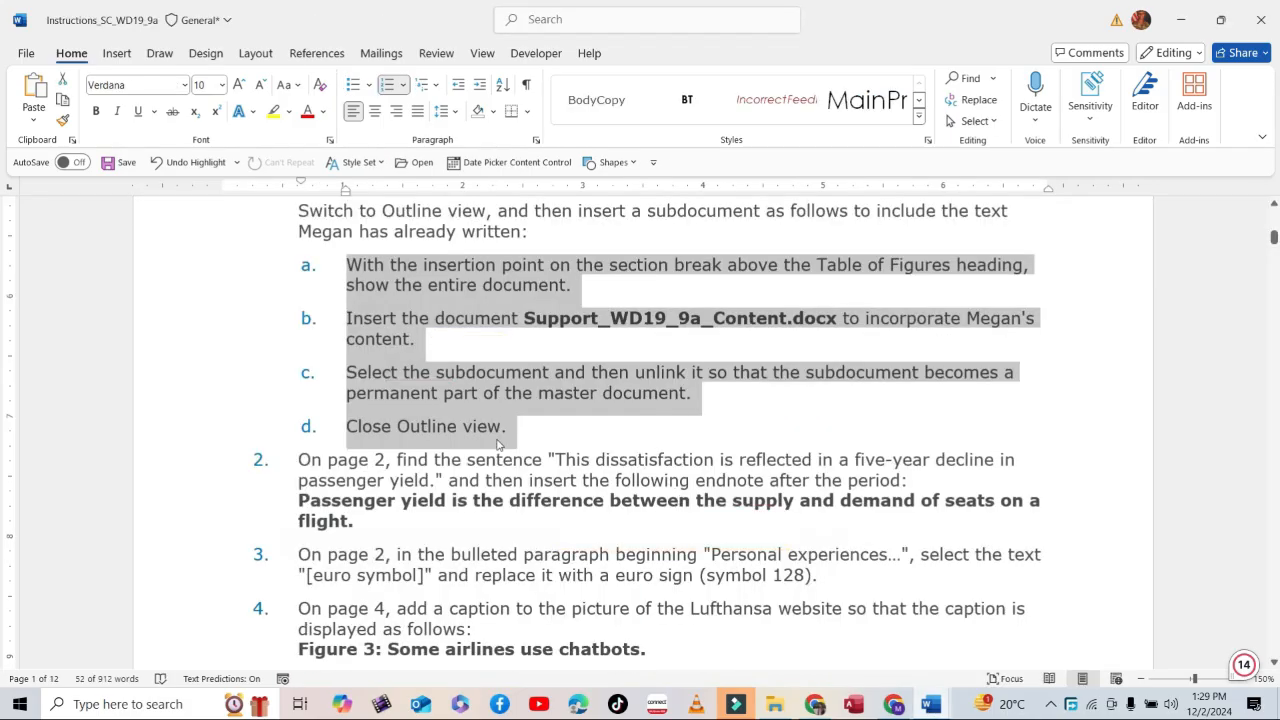
scroll(497, 445, "down", 1)
scroll(437, 287, "up", 1)
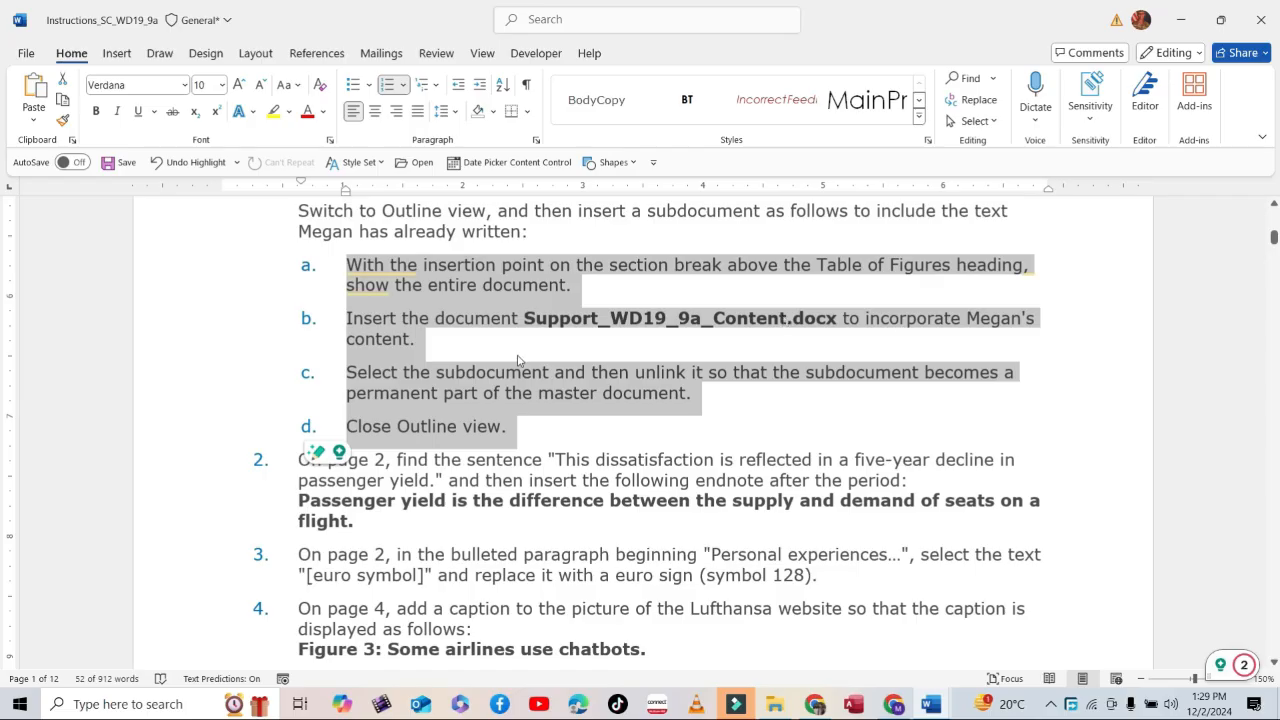
left_click(510, 434)
scroll(510, 434, "down", 2)
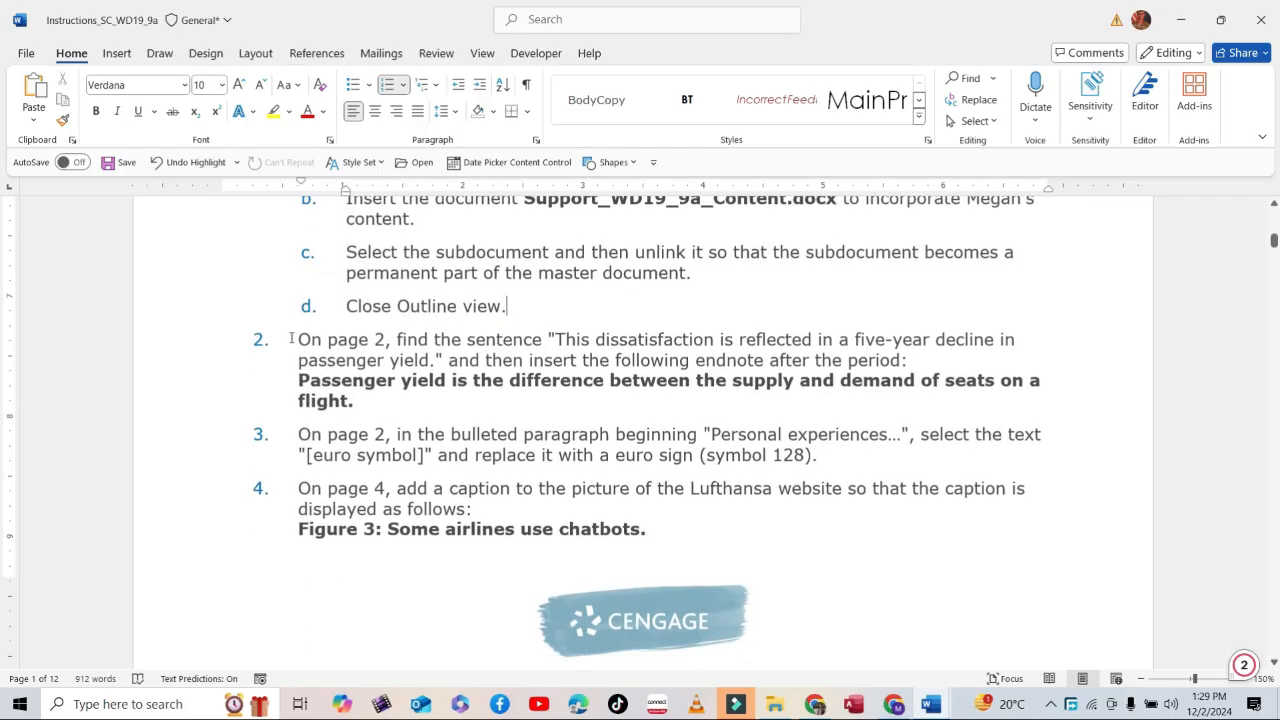
left_click_drag(300, 339, 653, 402)
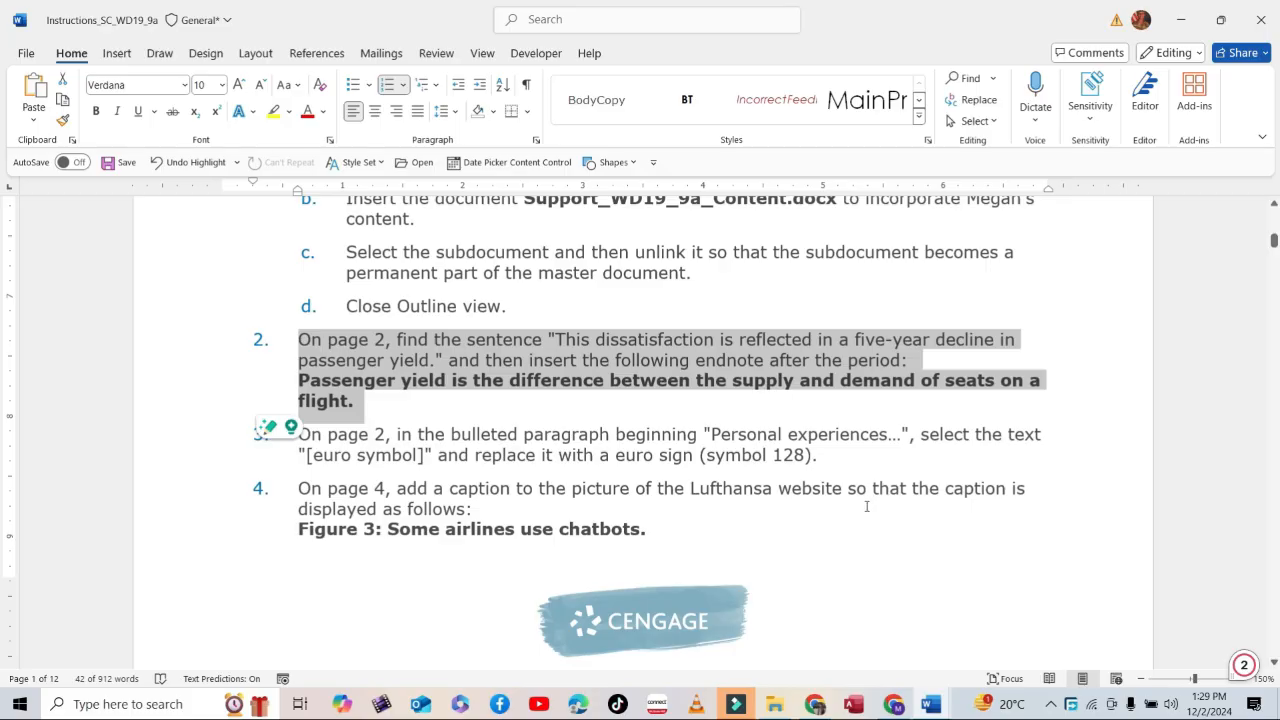
Find the copied sentence "This dissatisfaction is reflected in a five-year decline in passenger yield." in the report and place the insertion point after its period
left_click(628, 340)
left_click_drag(556, 340, 434, 360)
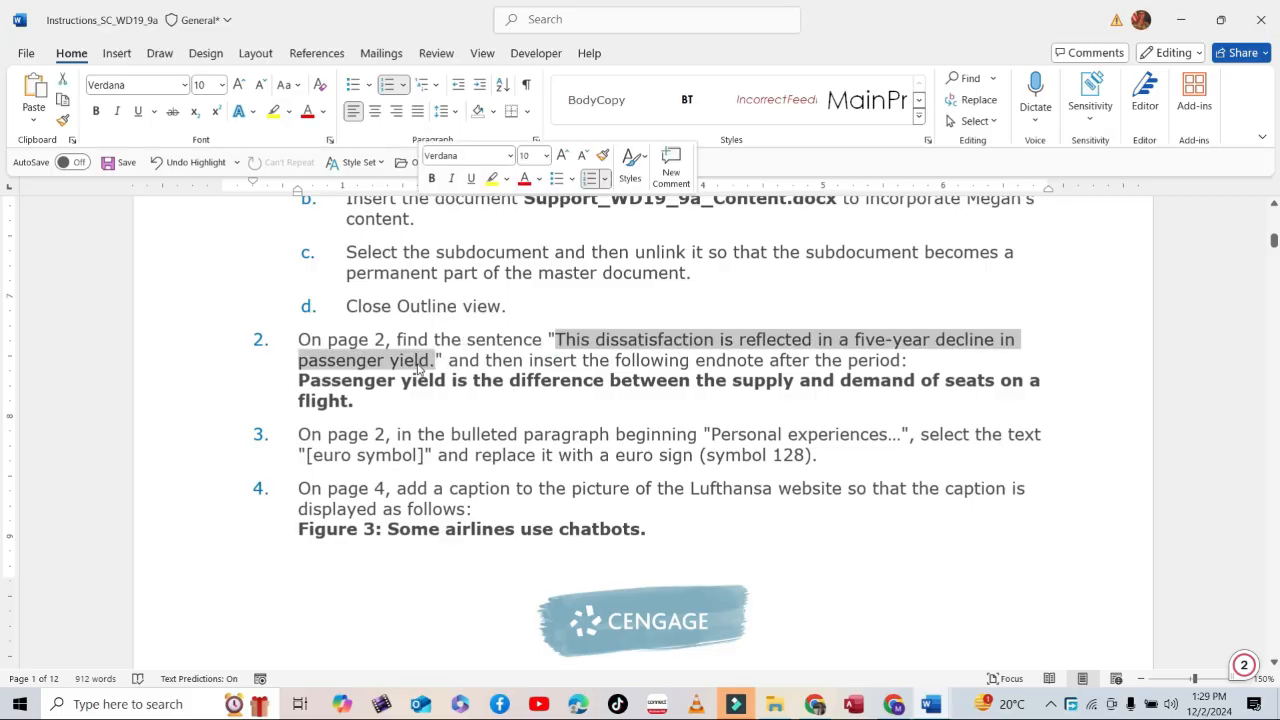
right_click(418, 358)
left_click(477, 297)
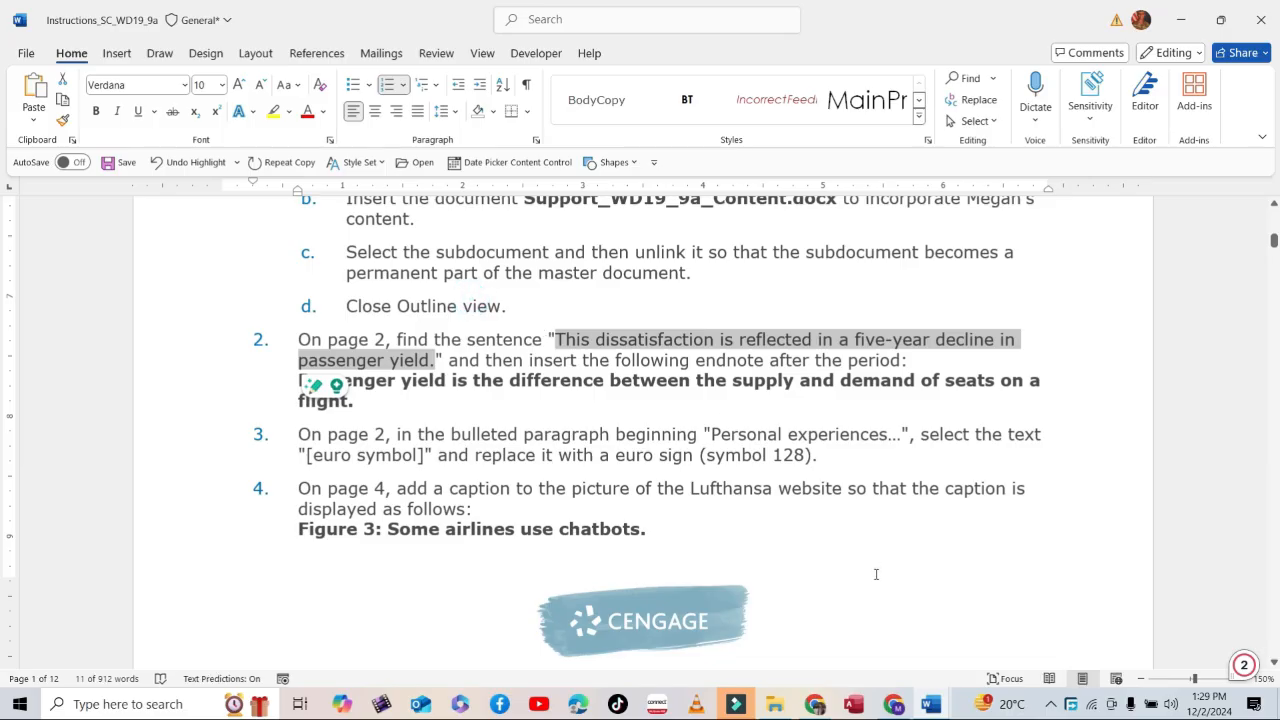
left_click(931, 704)
left_click(1040, 617)
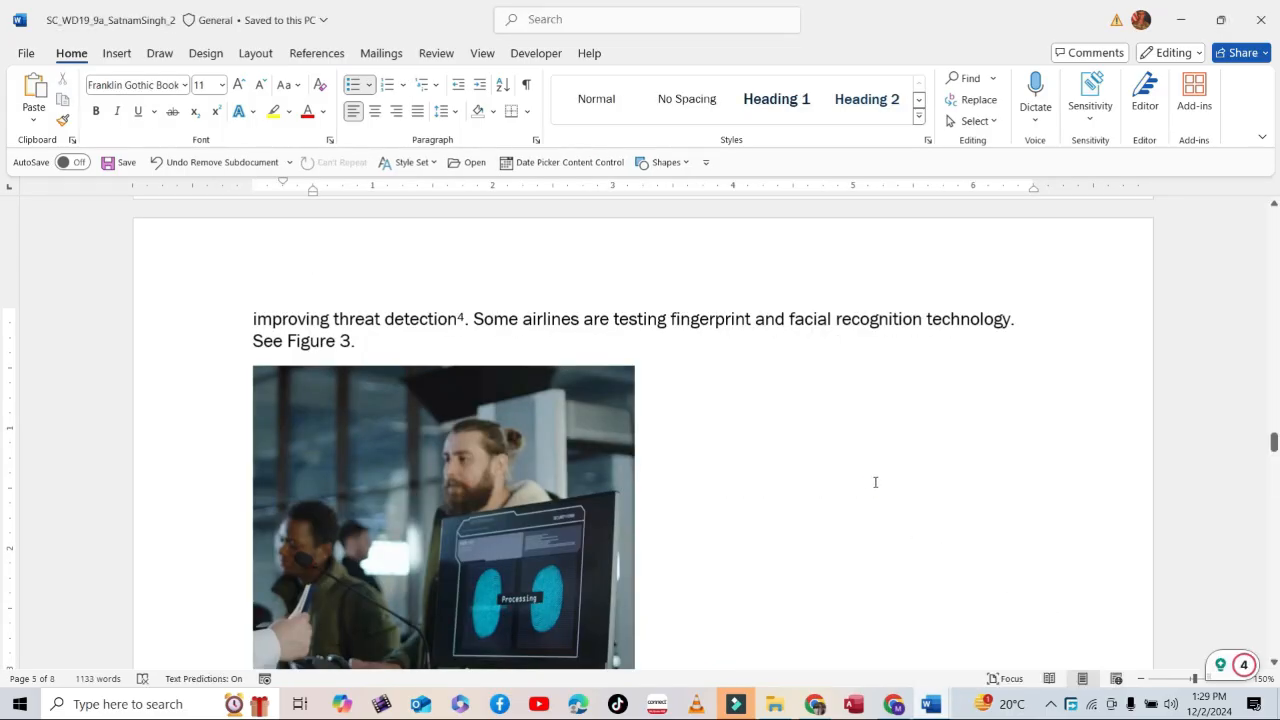
key("ctrl+f")
key("ctrl+v")
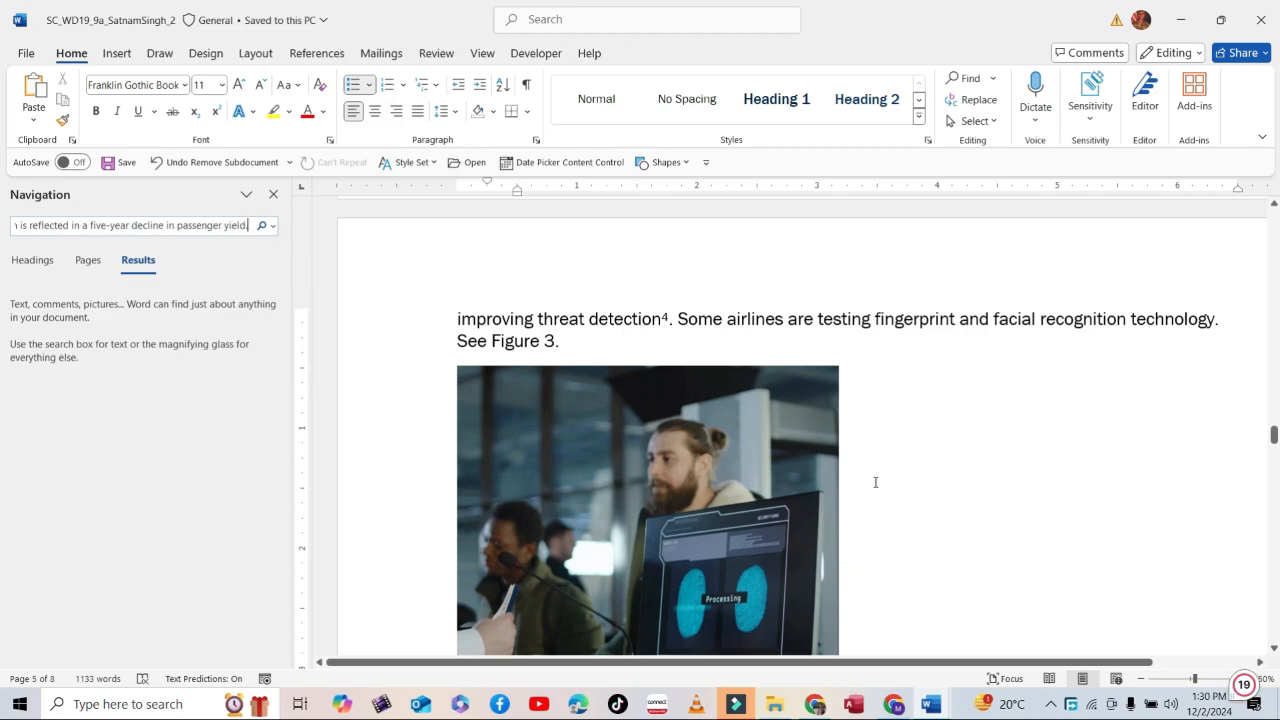
key("Return")
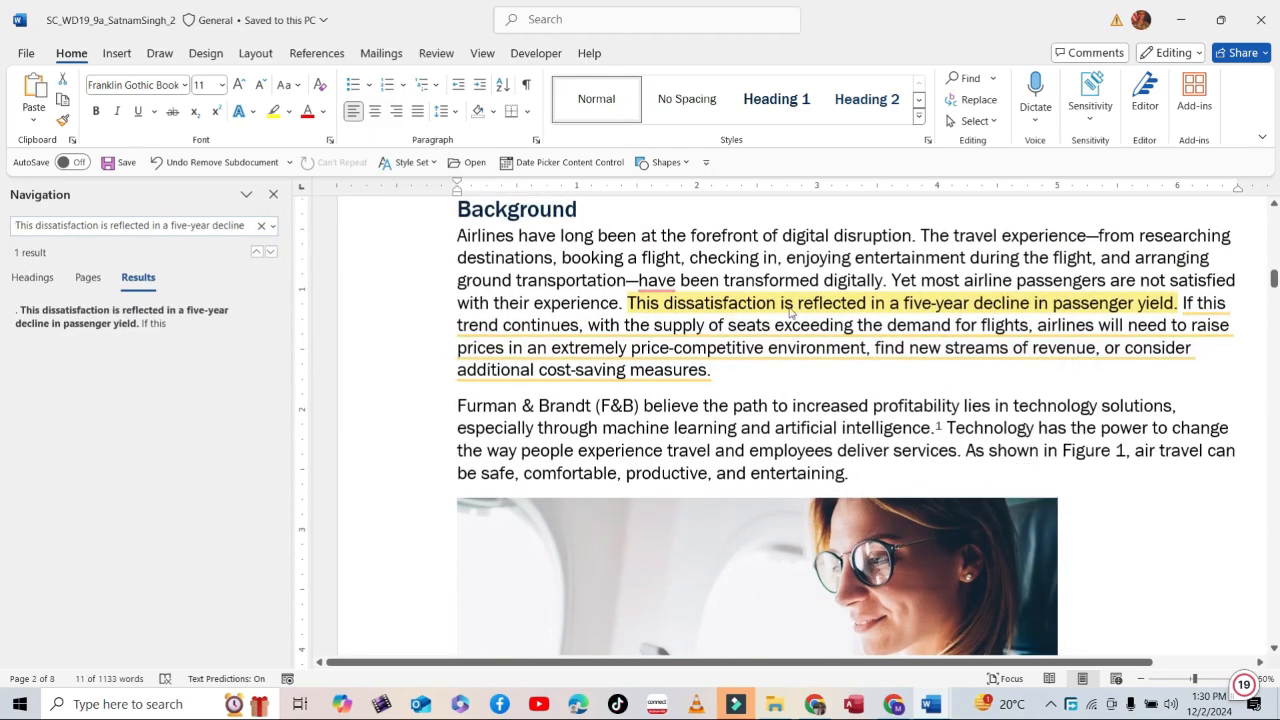
left_click(1176, 302)
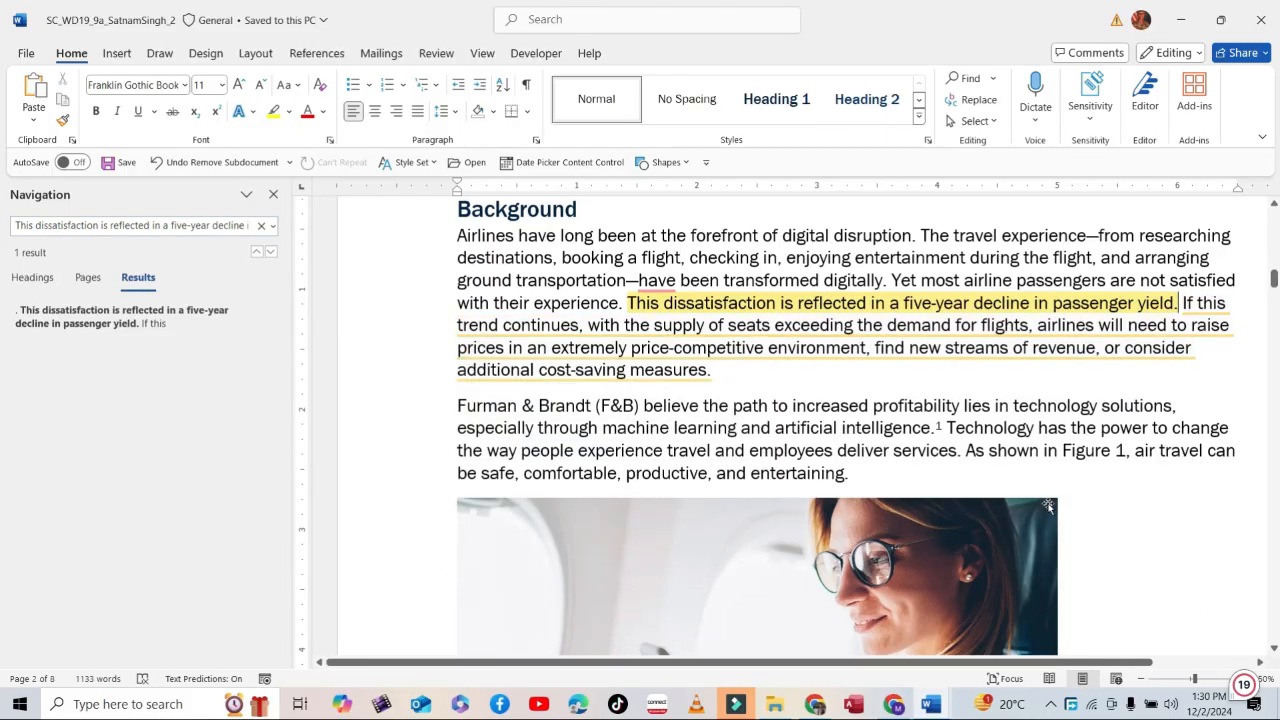
Copy the bold endnote text about passenger yield from step 2 of the instructions document
key("alt+Tab")
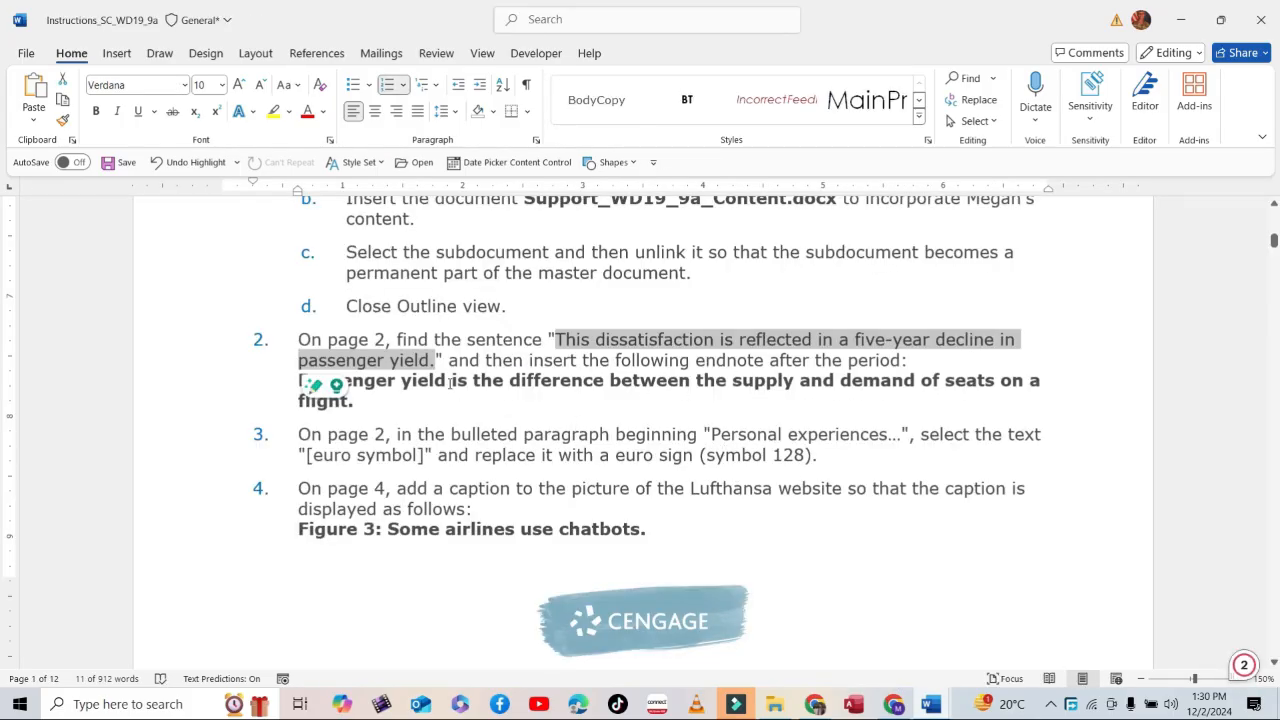
left_click(450, 381)
left_click_drag(298, 381, 364, 396)
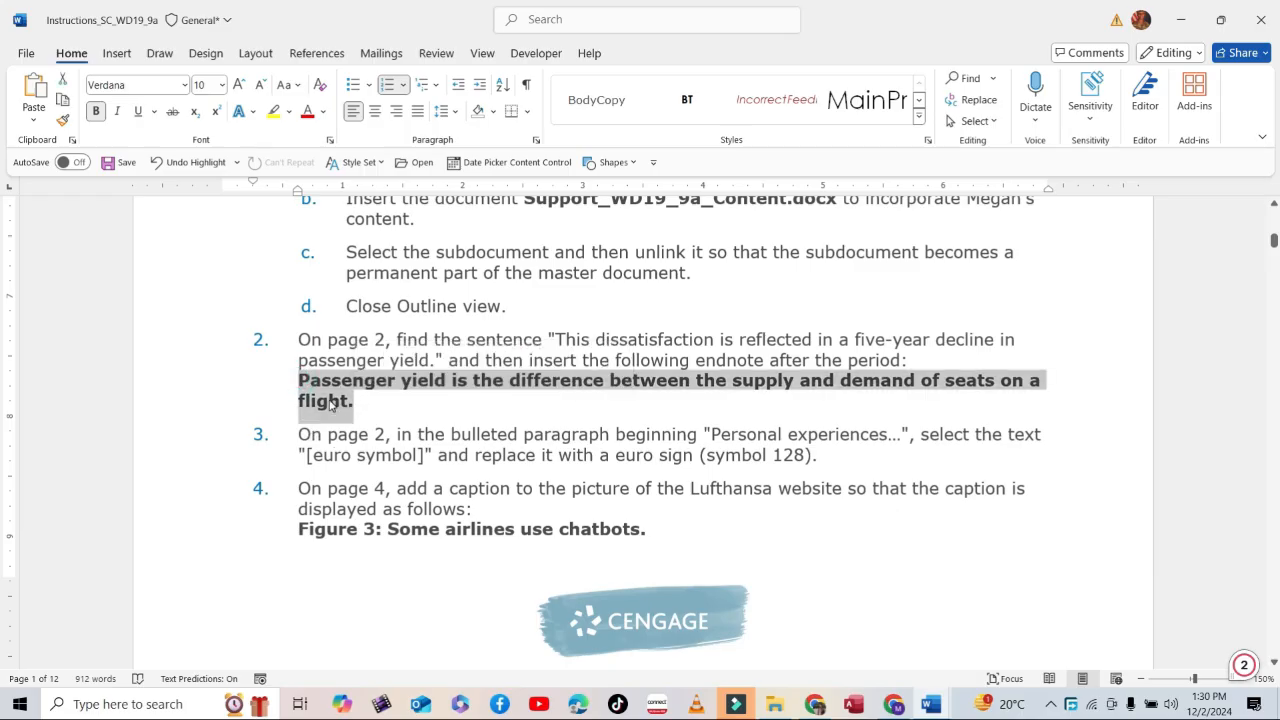
right_click(330, 403)
left_click(362, 297)
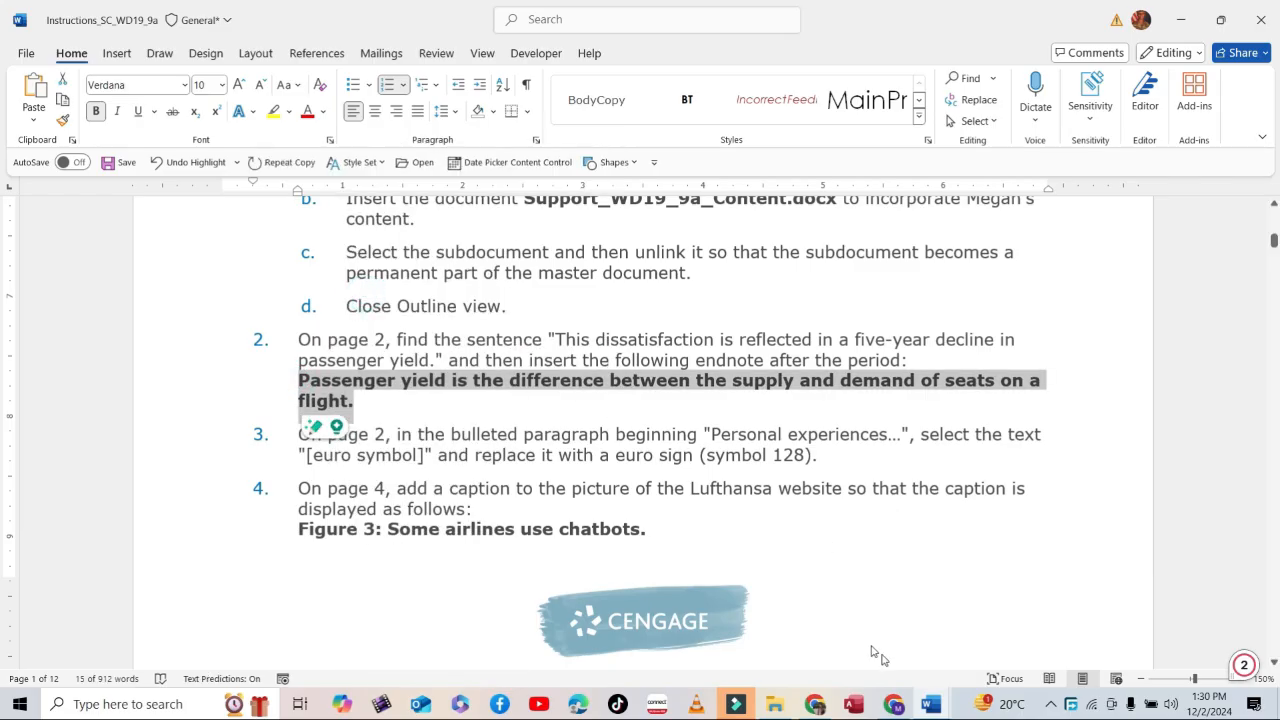
Insert the endnote "Passenger yield is the difference between the supply and demand of seats on a flight." after the found sentence, pasted as text only
left_click(933, 706)
left_click(1028, 610)
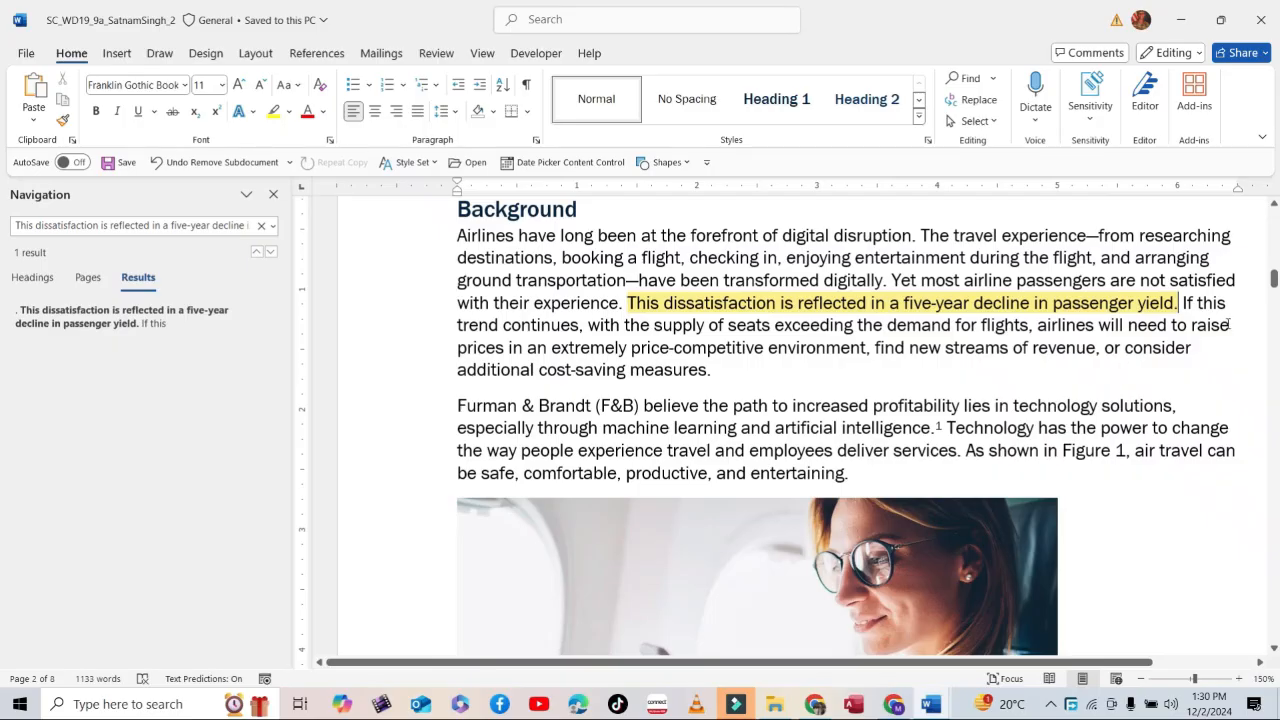
left_click(317, 53)
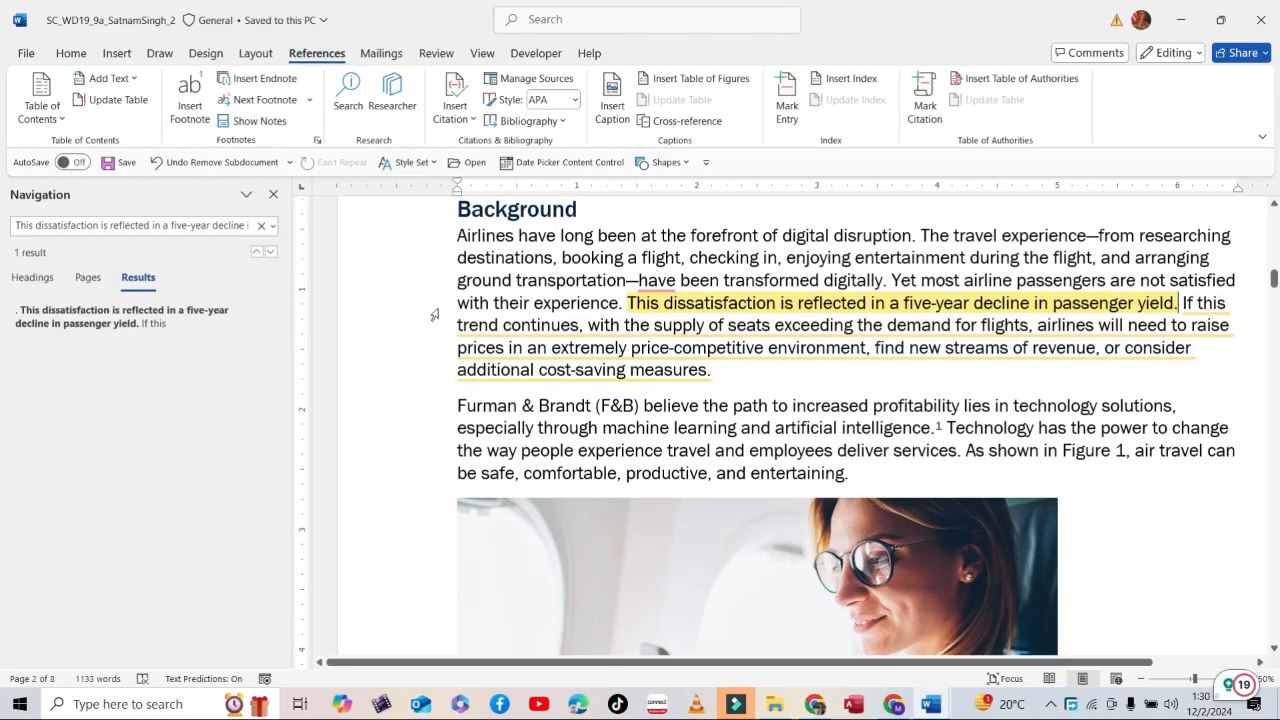
left_click(263, 84)
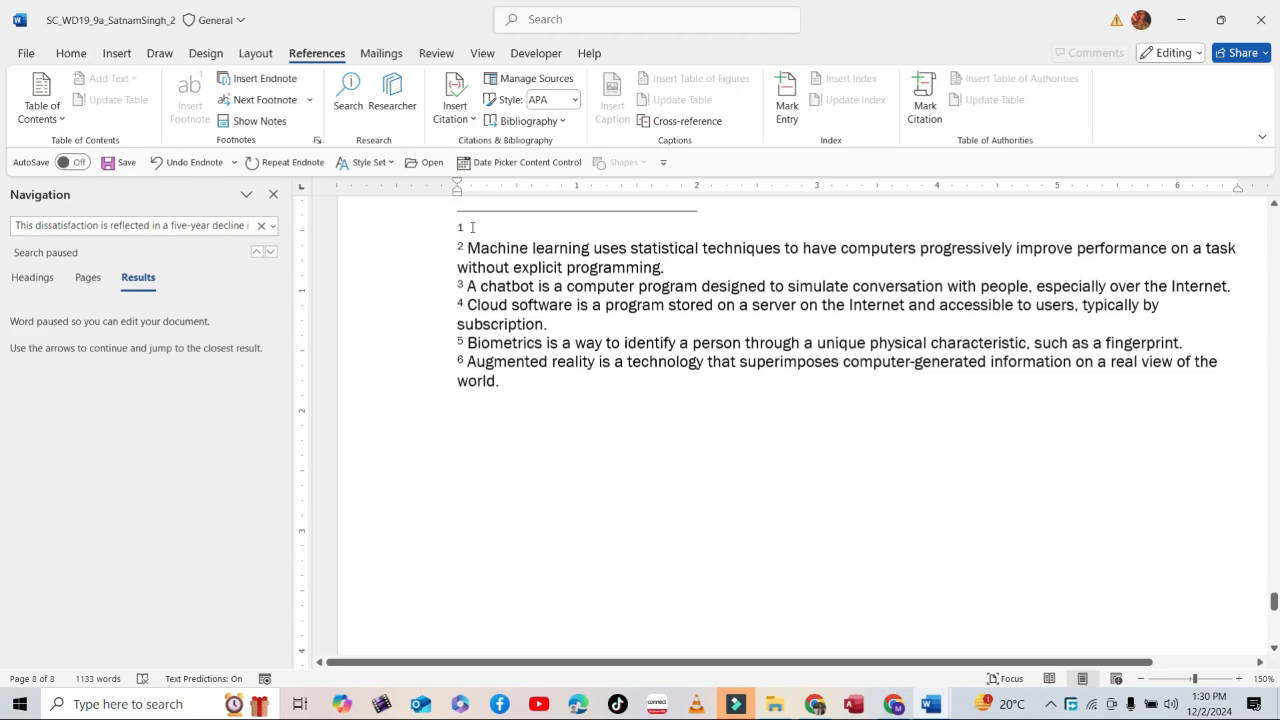
key("ctrl+v")
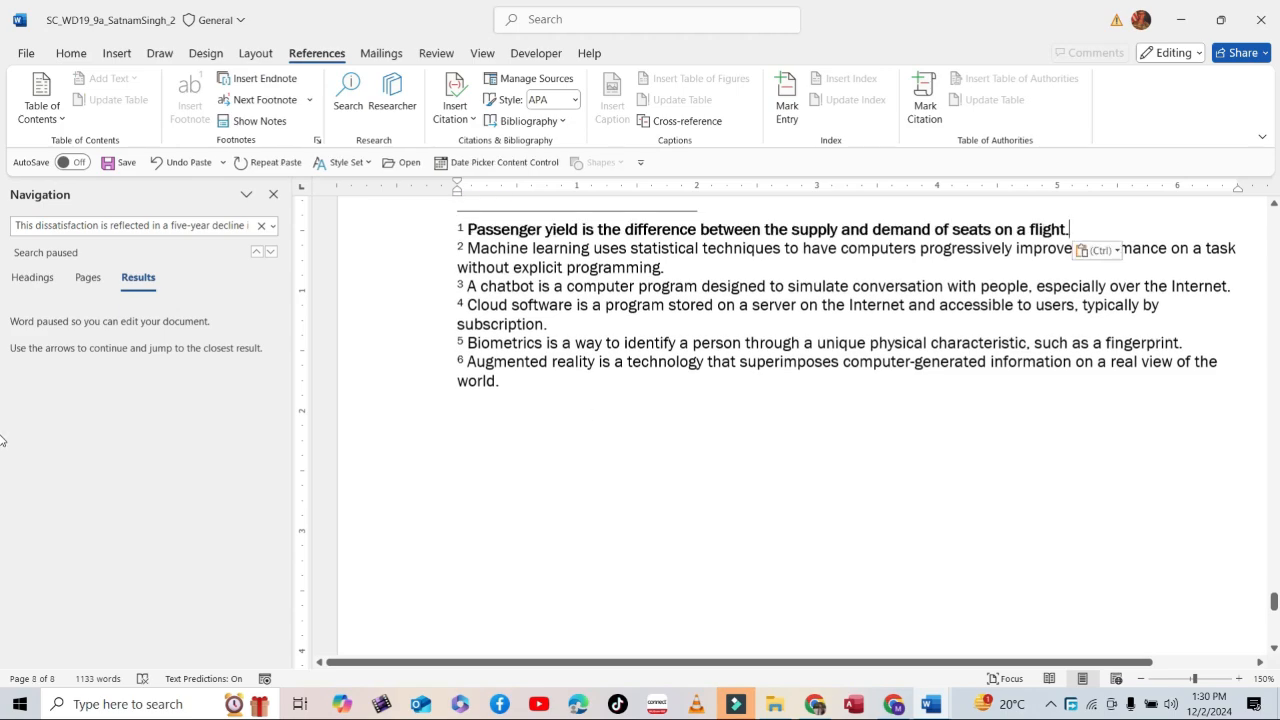
left_click(1115, 251)
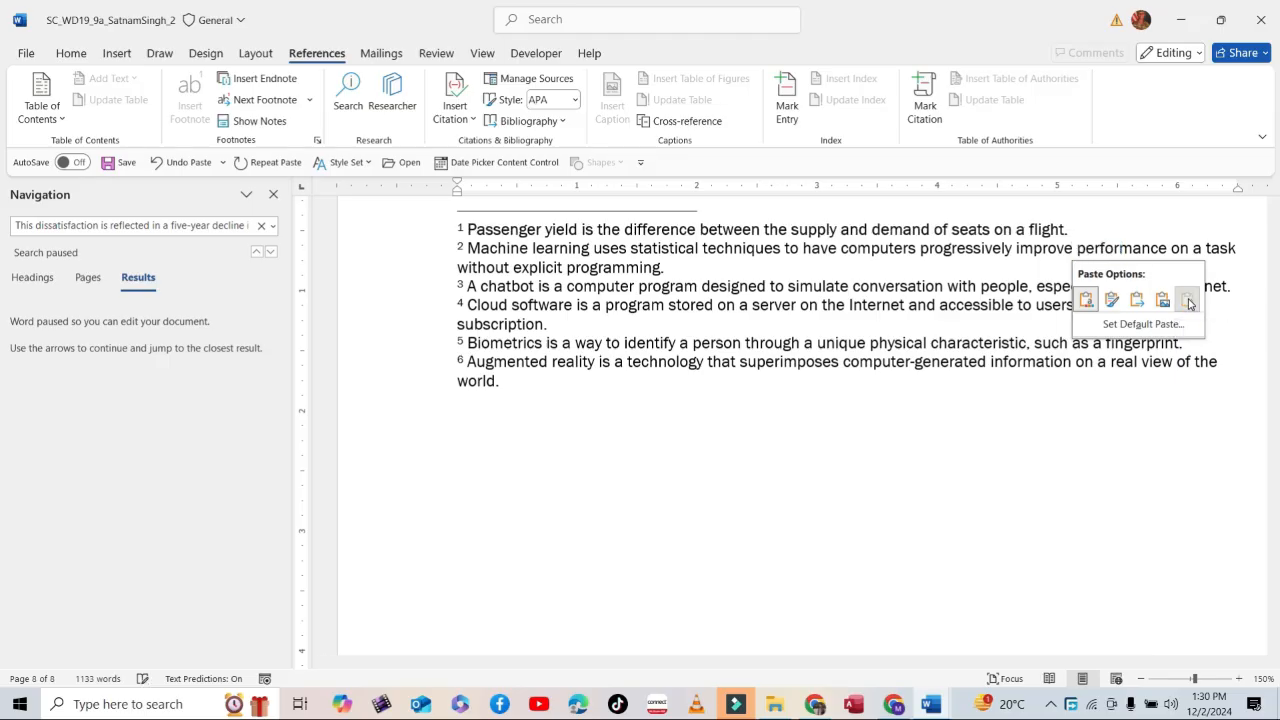
left_click(1188, 301)
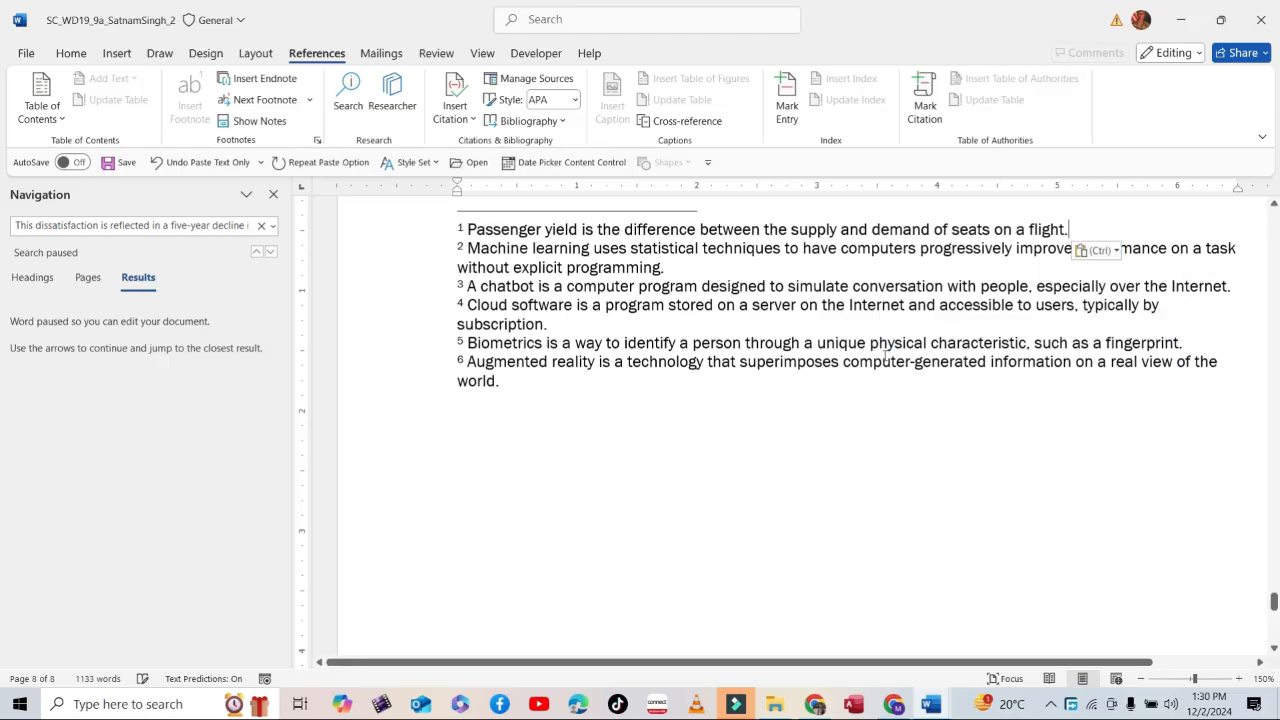
Save the report and close the Navigation pane with the sentence search
left_click(116, 162)
left_click(273, 196)
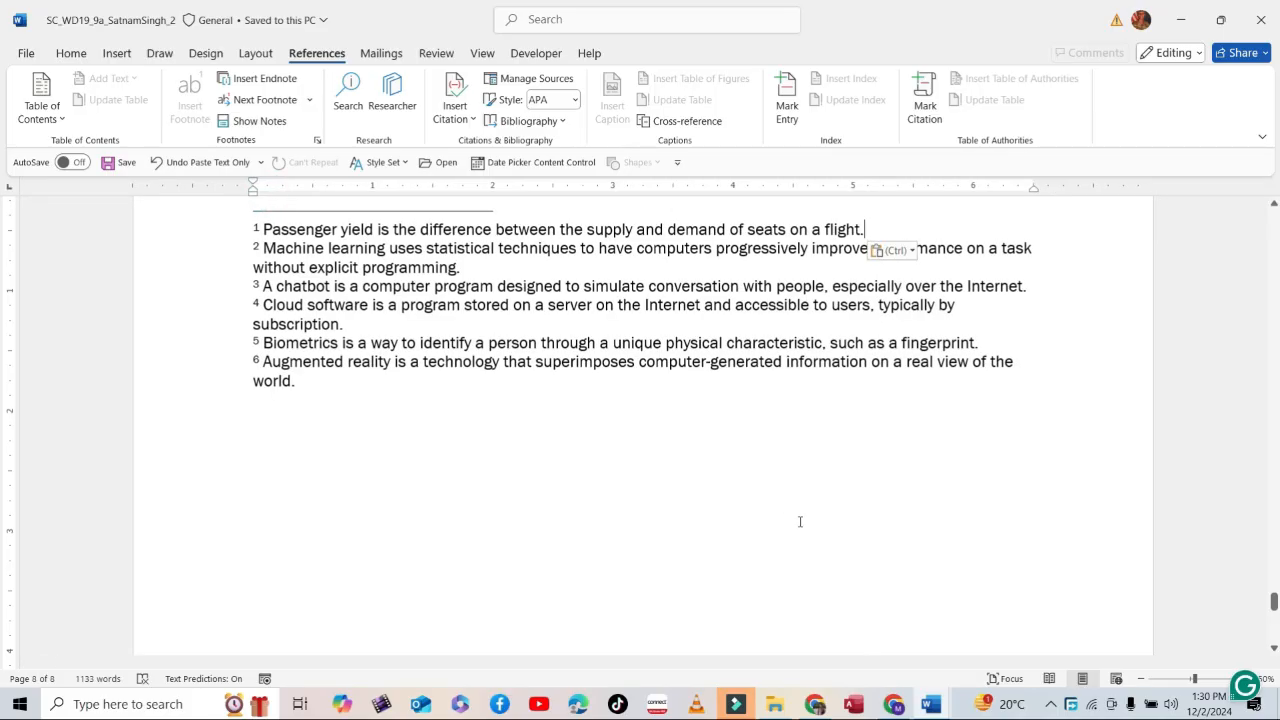
Switch to the instructions document and highlight step 3 about the euro symbol in yellow
mouse_move(931, 704)
left_click(817, 612)
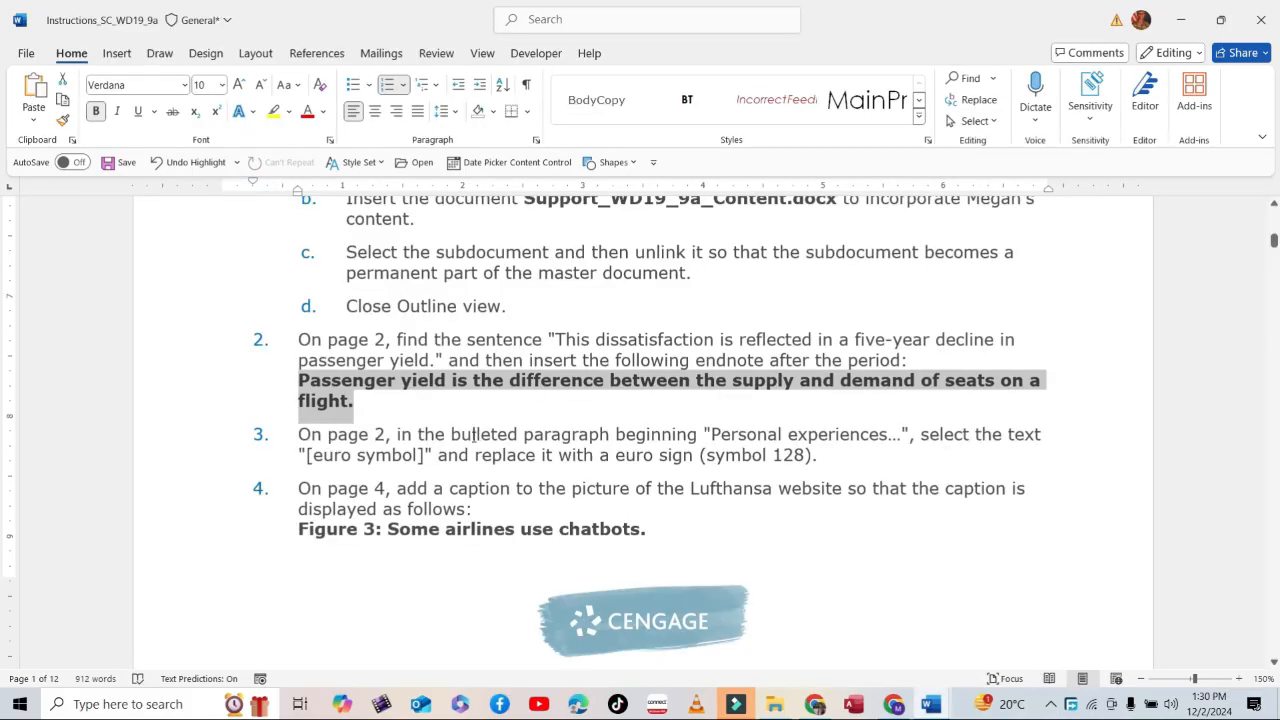
left_click(372, 436)
scroll(410, 437, "down", 3)
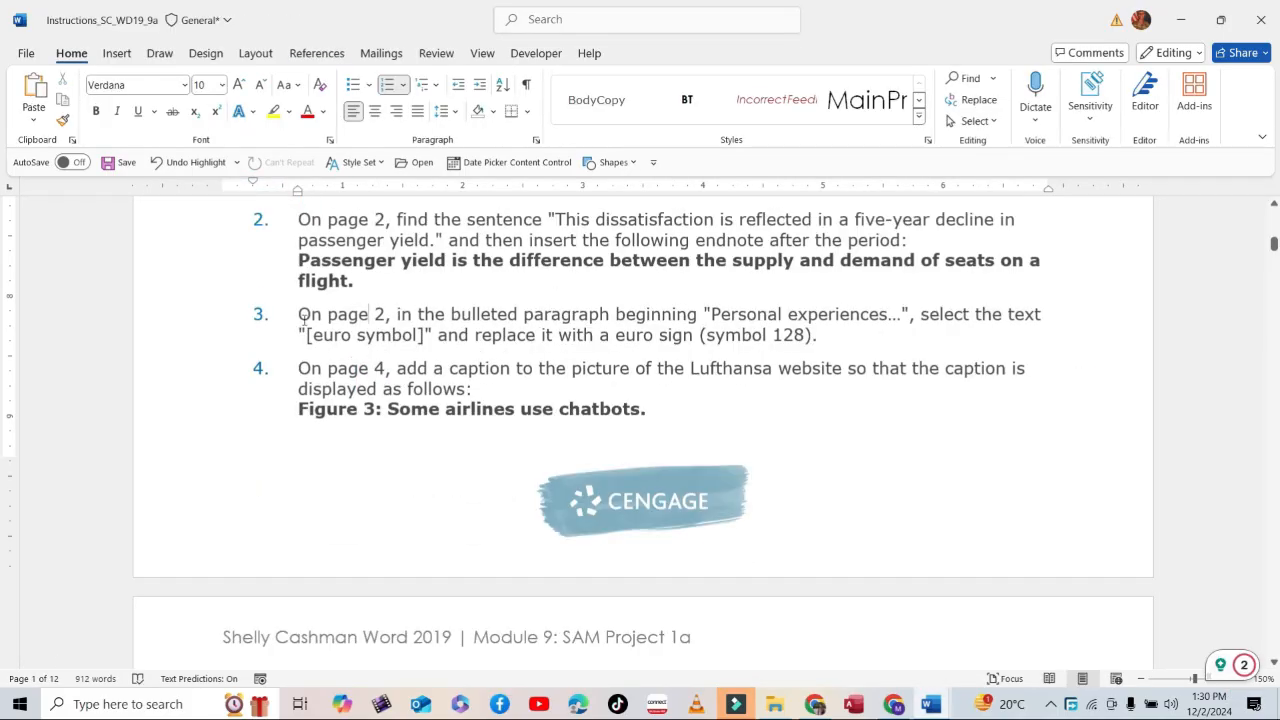
left_click_drag(300, 314, 830, 340)
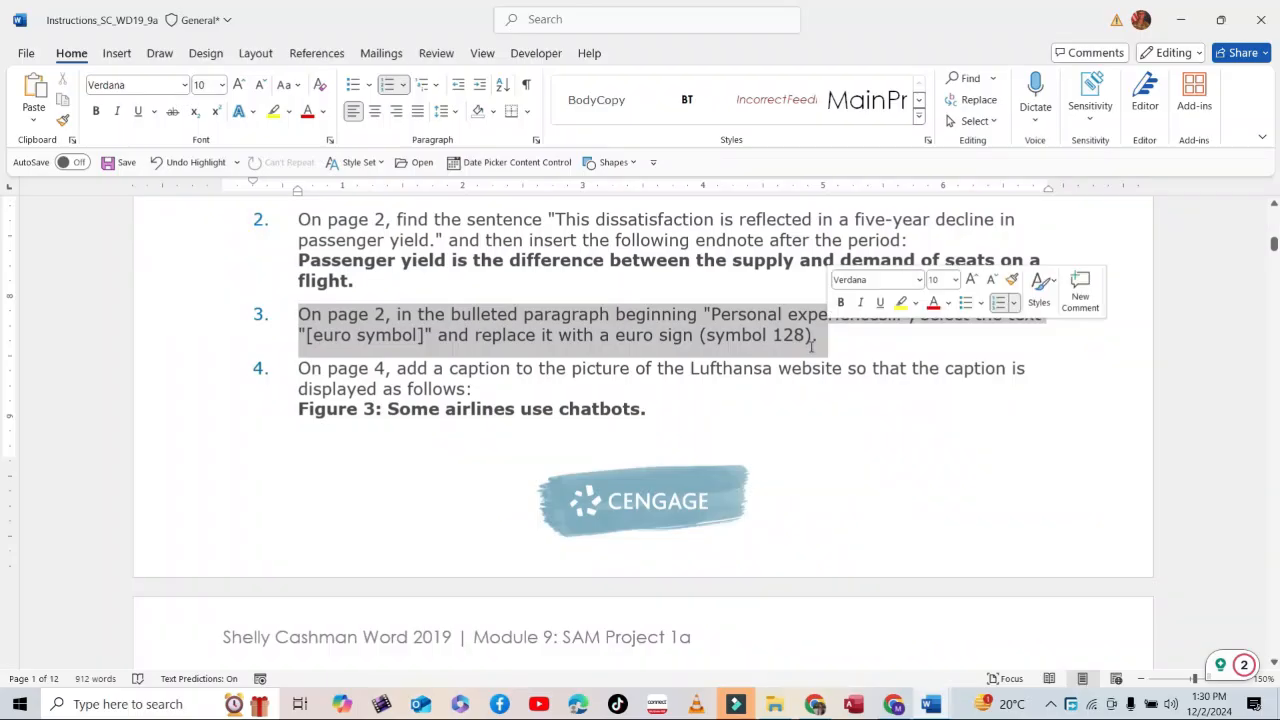
left_click(274, 117)
left_click(650, 355)
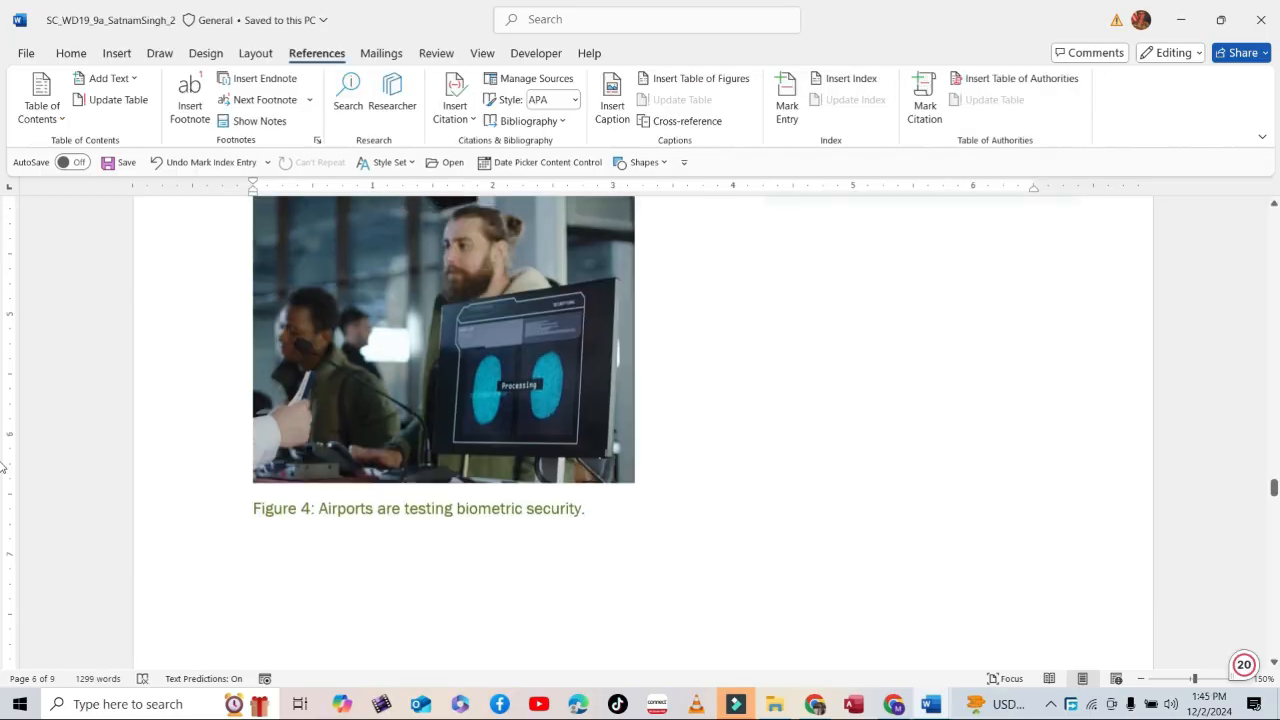
Update the index on the report's last page to include the newly marked entry, and save the report
left_click_drag(2, 486, 2, 622)
left_click(378, 322)
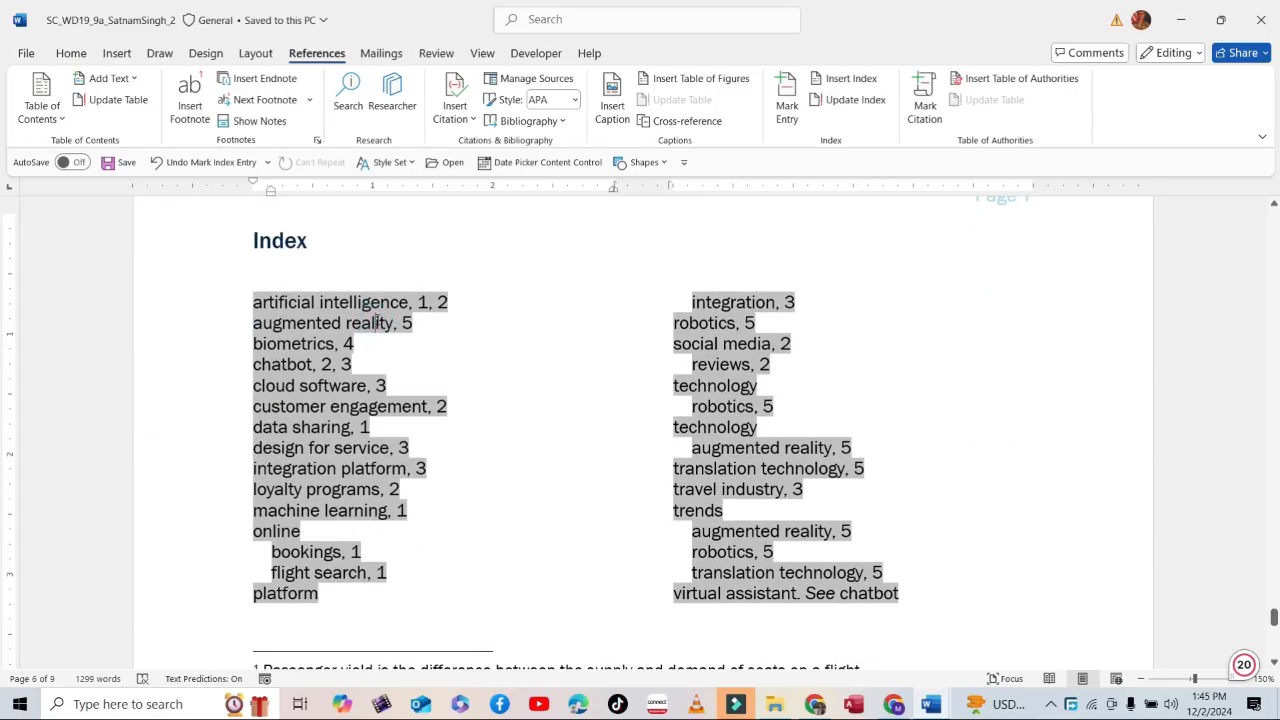
left_click(856, 100)
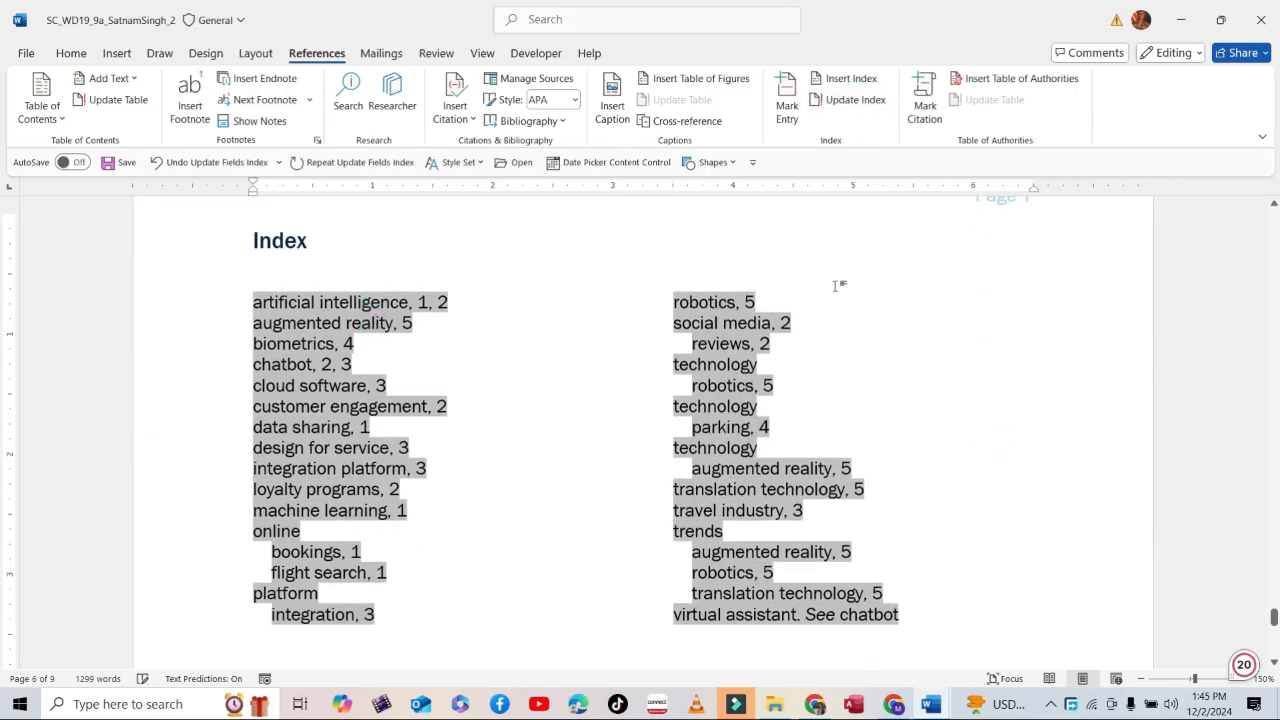
left_click(116, 162)
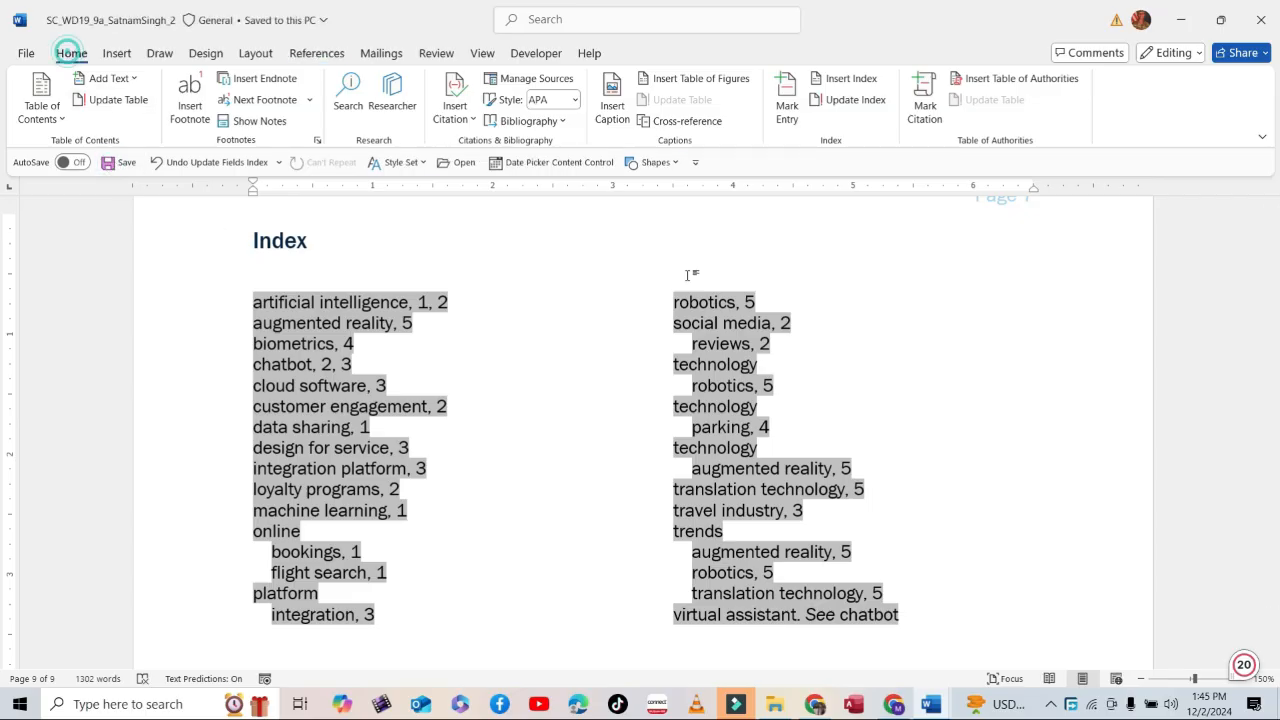
left_click(71, 53)
left_click(1208, 466)
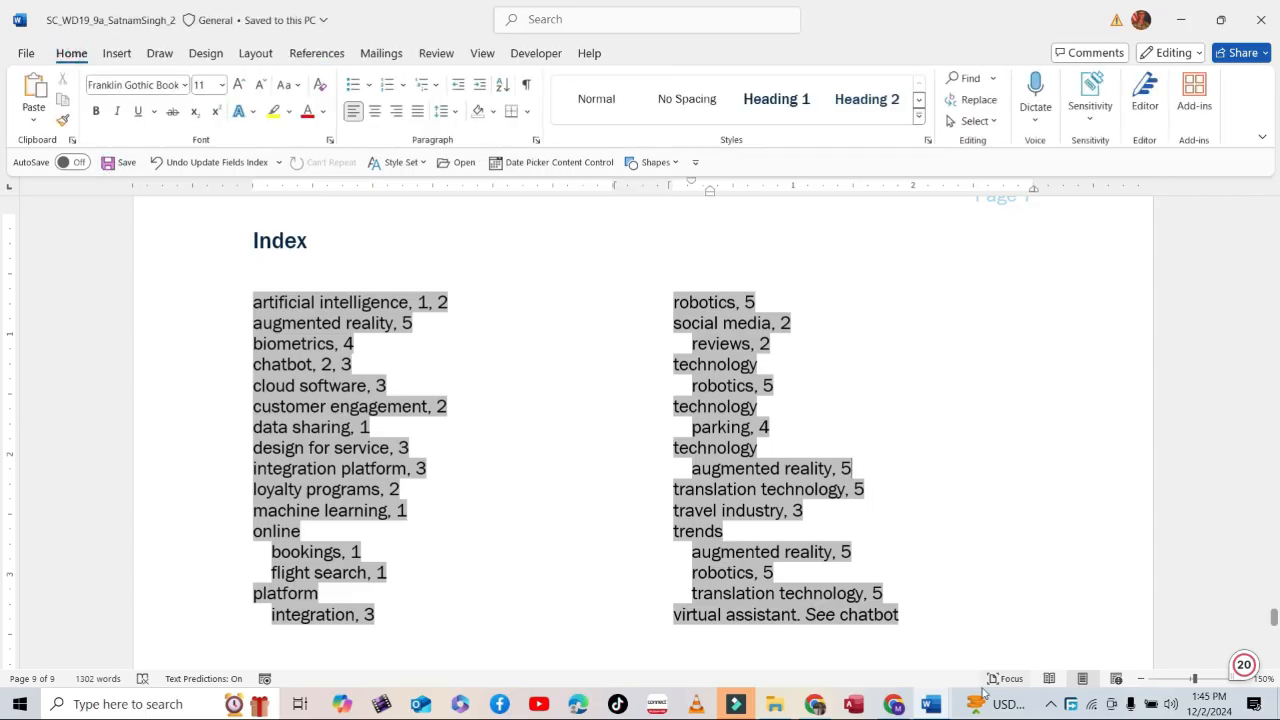
Switch to the instructions document and highlight step 17 about the document gutter in yellow
left_click(931, 704)
left_click(843, 655)
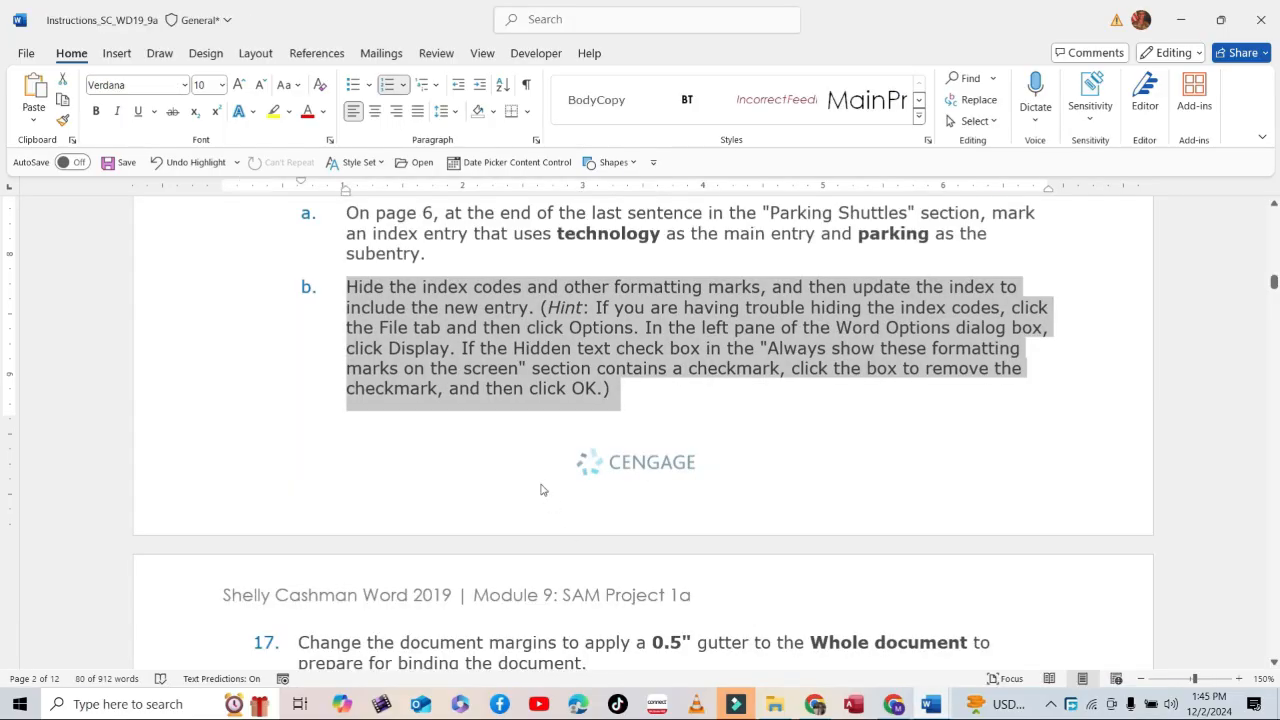
scroll(310, 400, "down", 3)
left_click(330, 405)
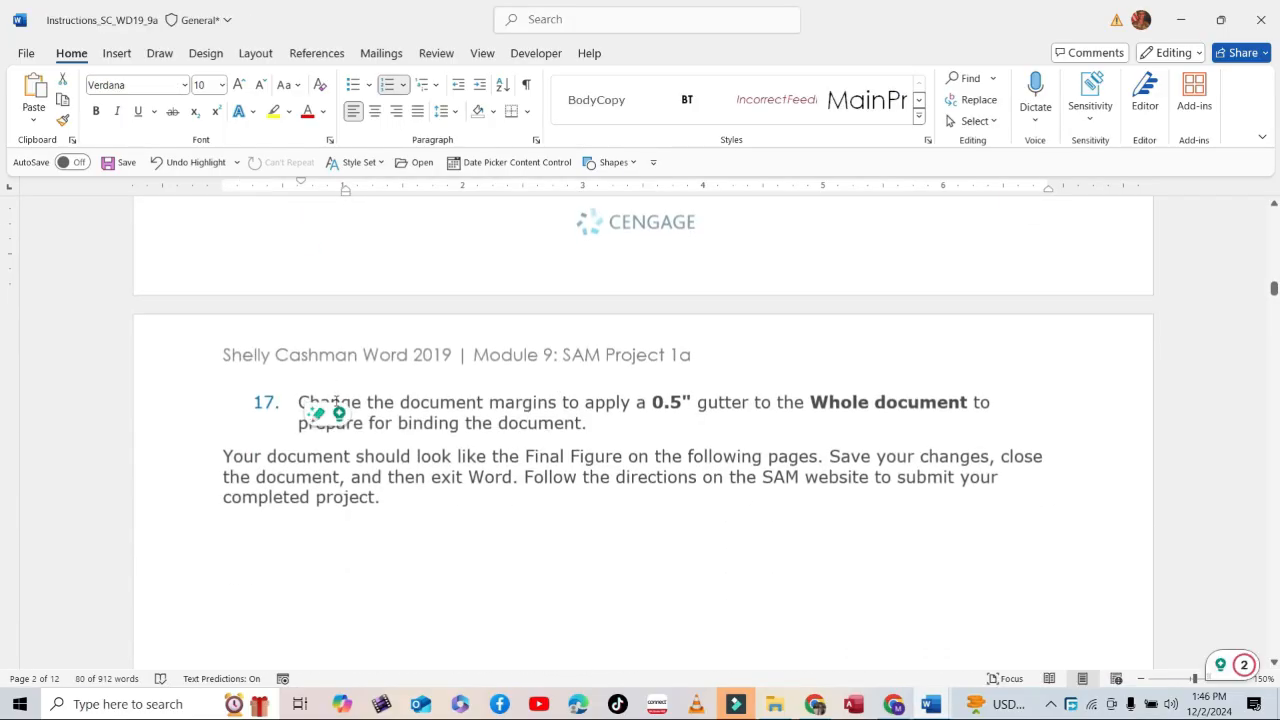
left_click(371, 402)
left_click_drag(298, 401, 679, 422)
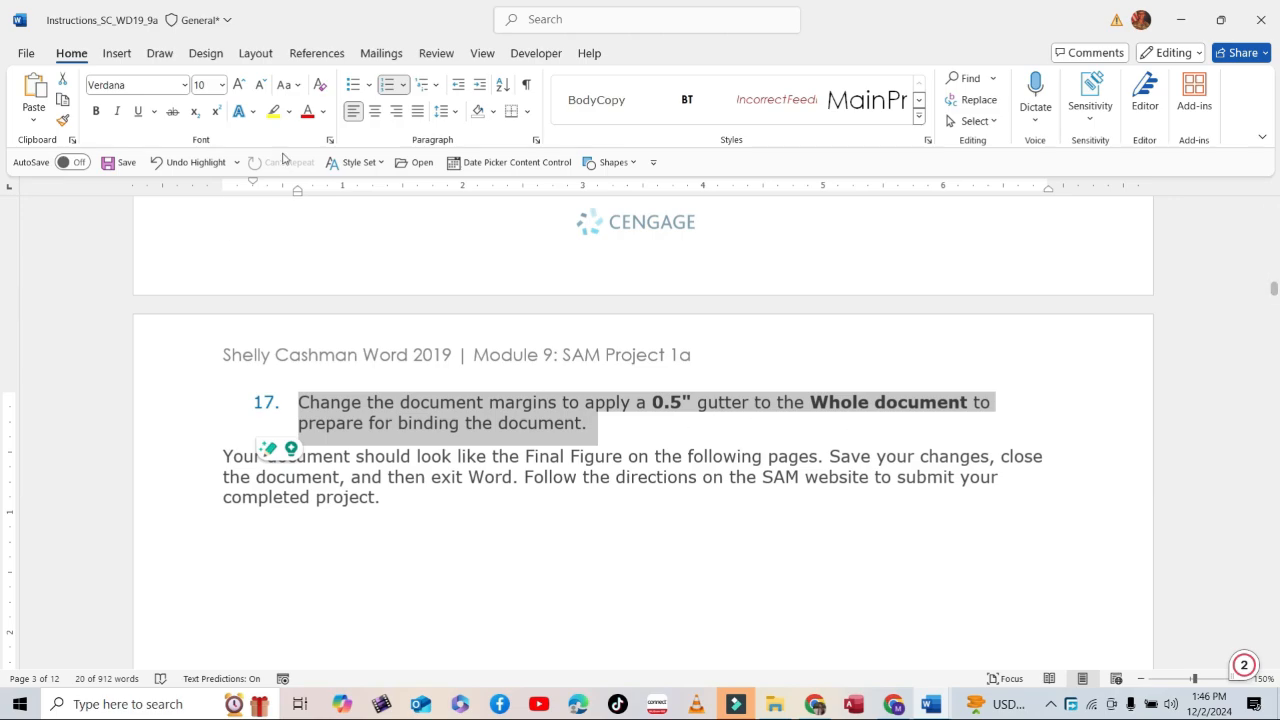
left_click(272, 111)
left_click(648, 438)
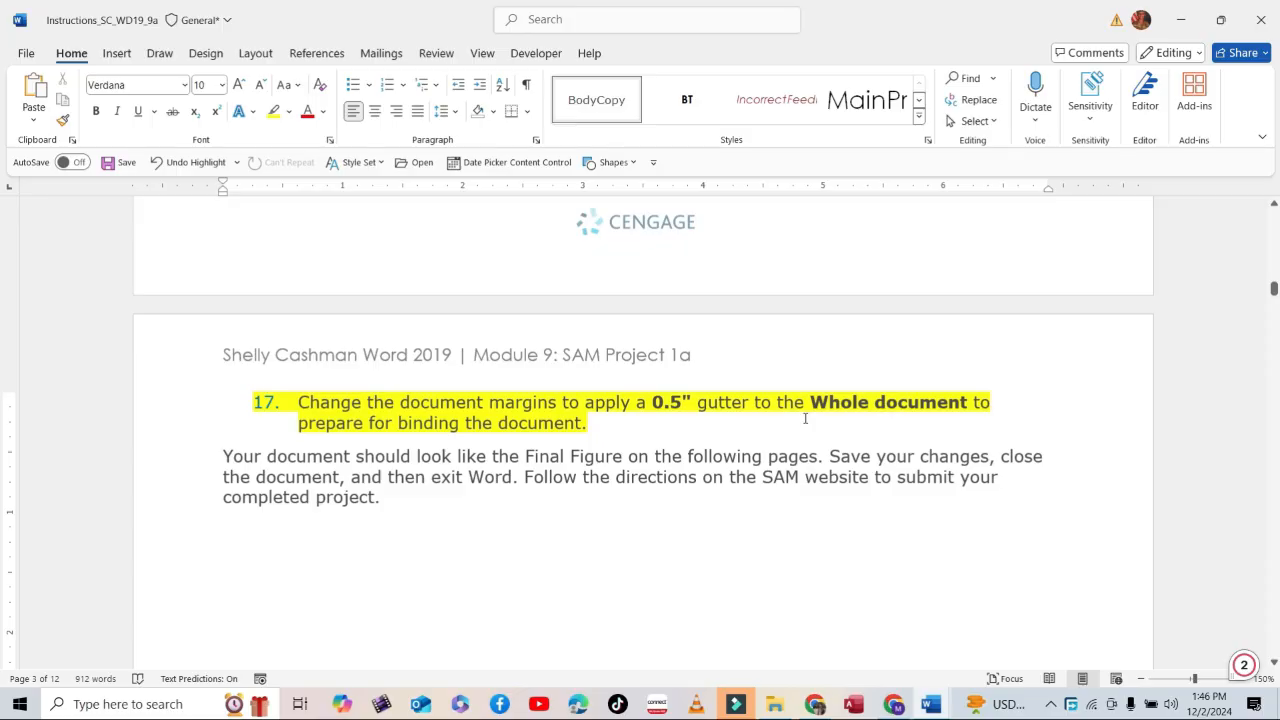
Return to the report and place the insertion point in the first paragraph under the Background heading
mouse_move(930, 704)
left_click(970, 620)
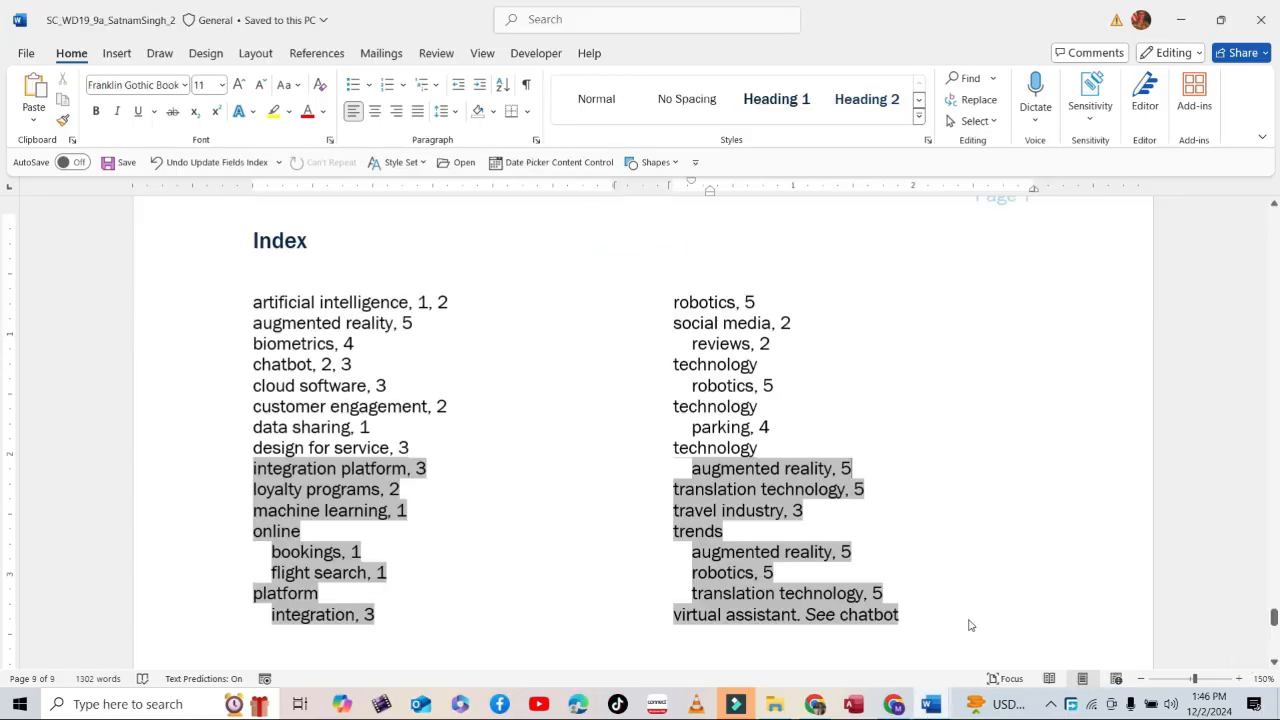
left_click_drag(1276, 615, 1278, 335)
left_click(692, 314)
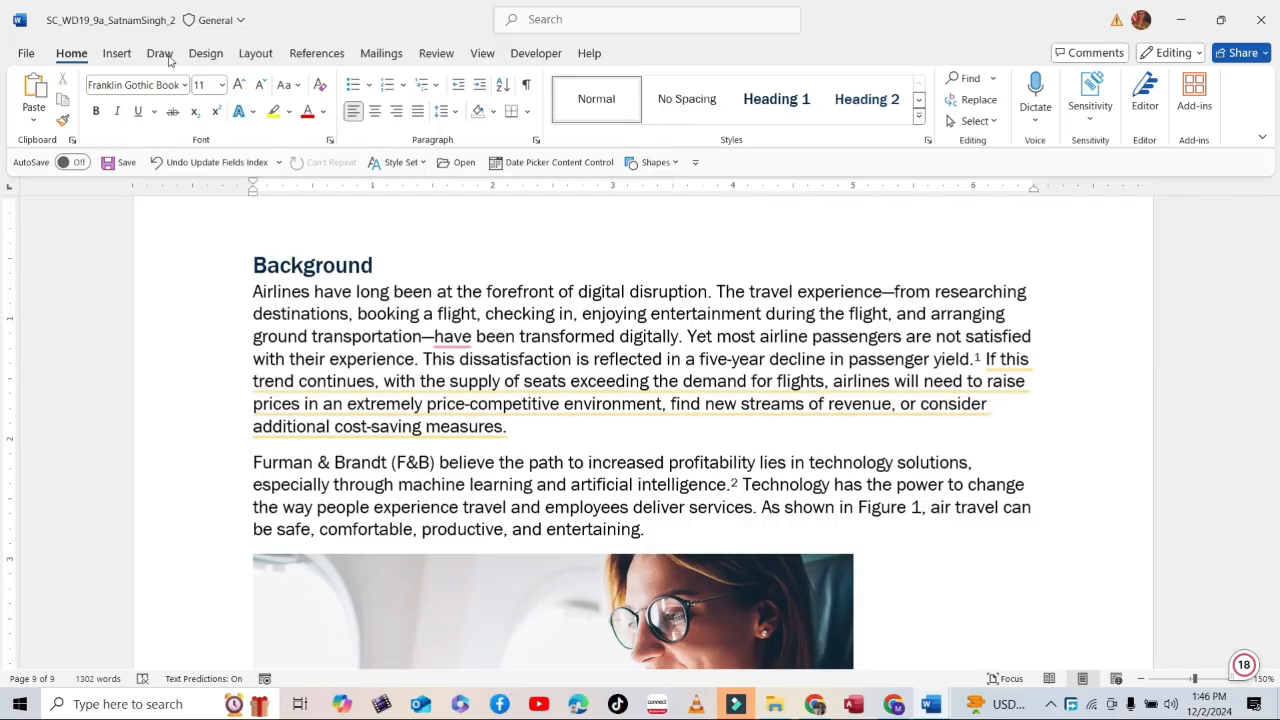
Apply a 0.5" gutter to the whole document through custom margins and save the report
left_click(252, 55)
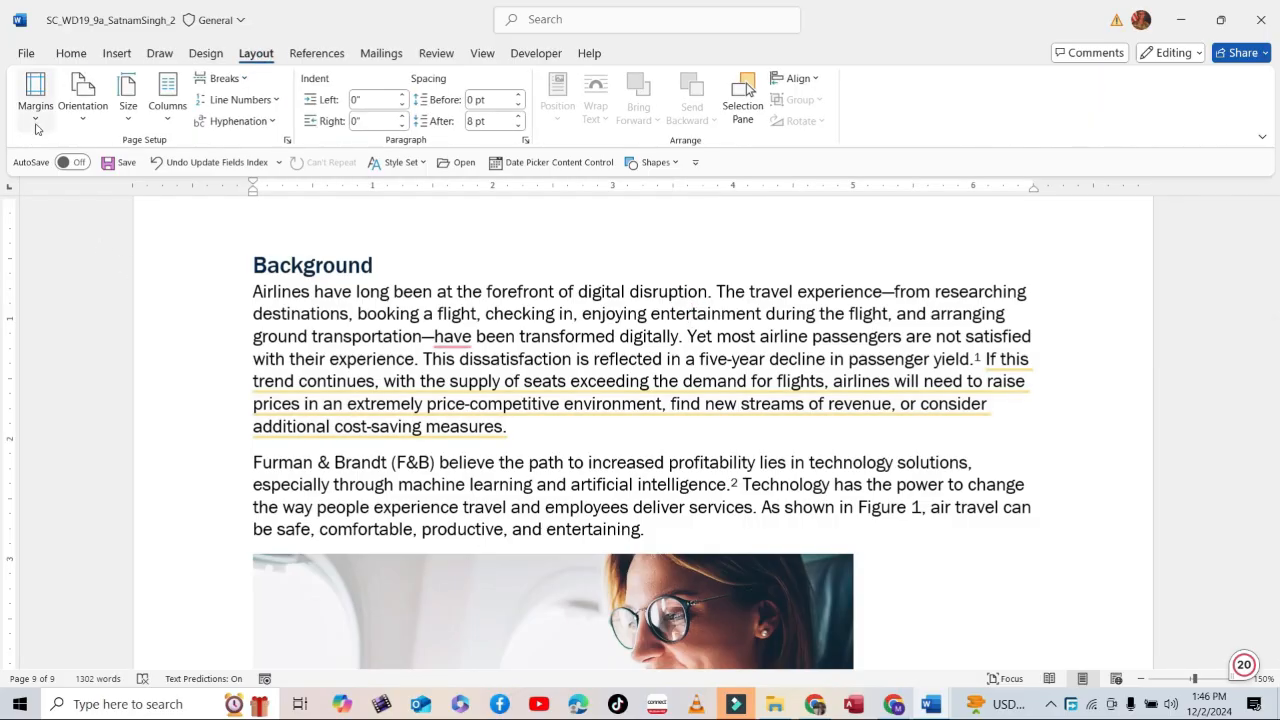
left_click(36, 118)
left_click(106, 576)
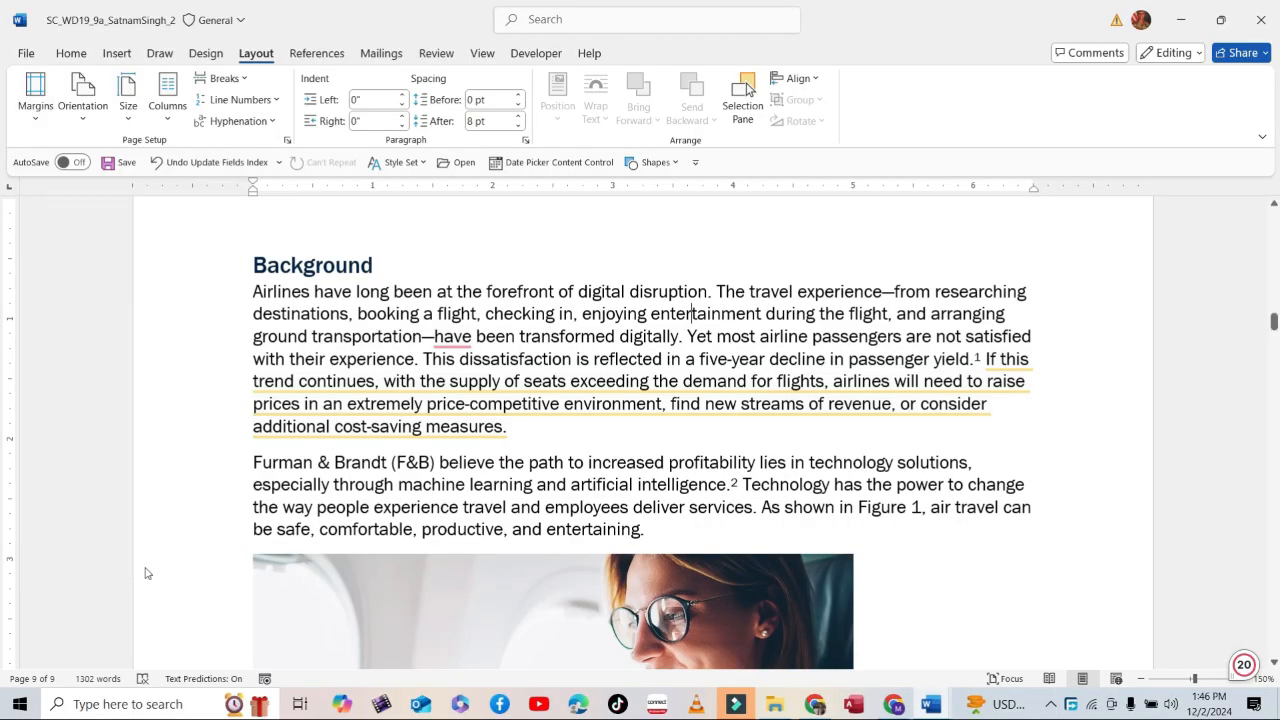
left_click_drag(564, 219, 521, 229)
type("0.5")
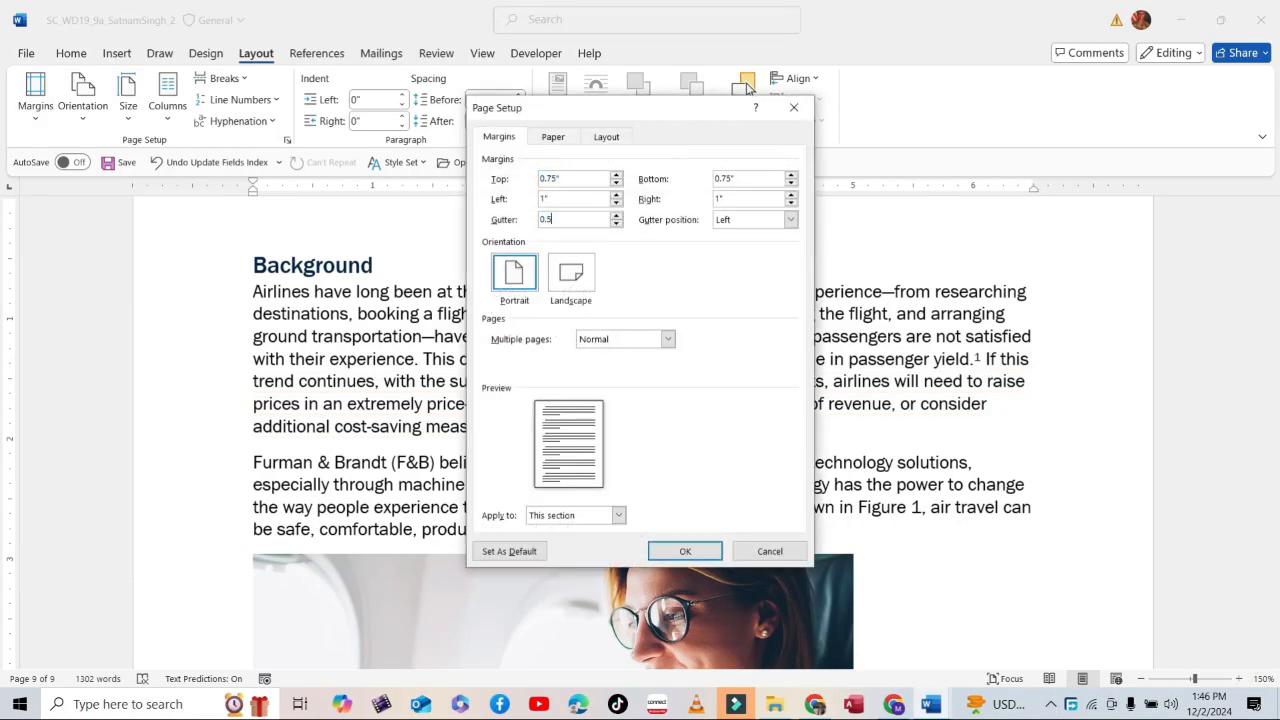
left_click(618, 516)
left_click(583, 553)
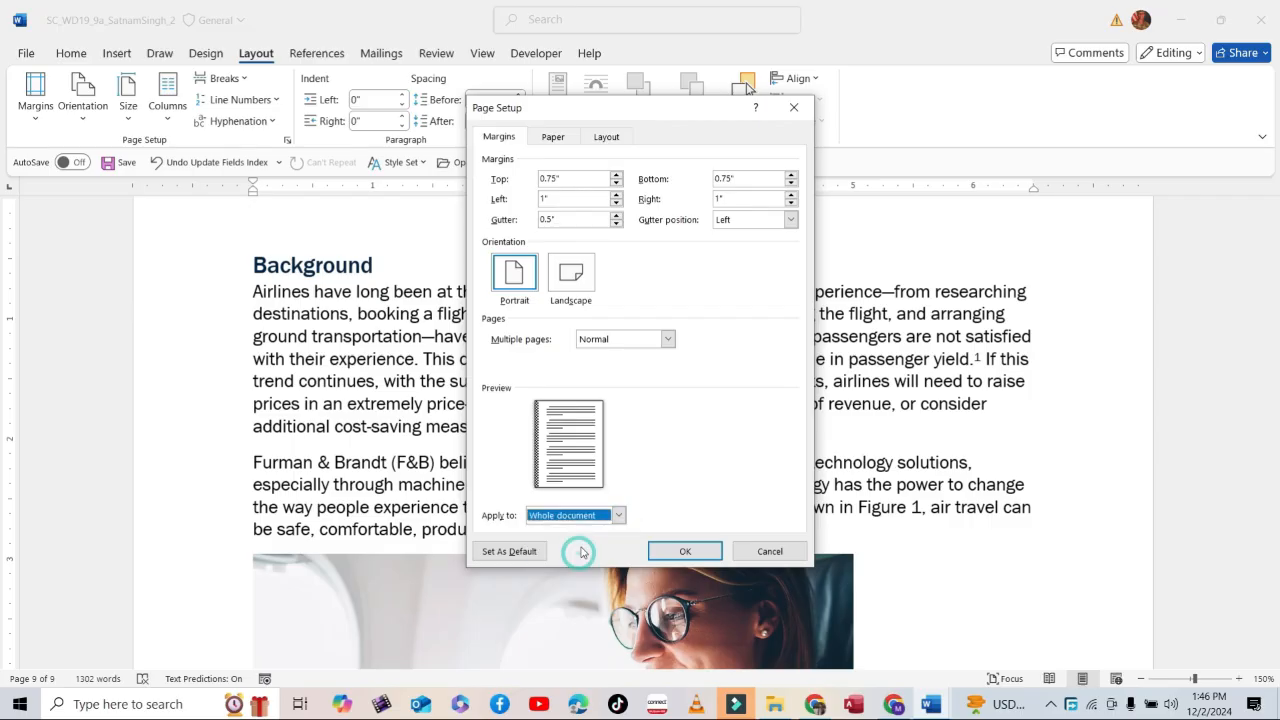
left_click(684, 552)
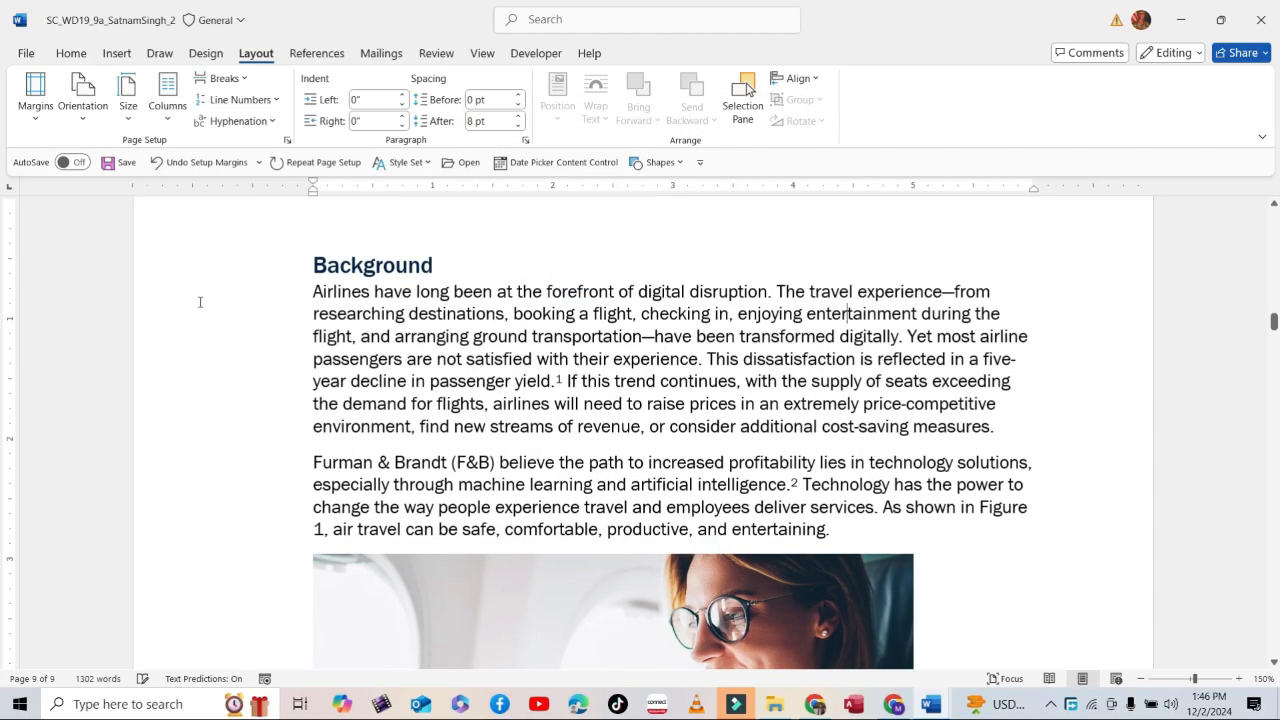
left_click(118, 160)
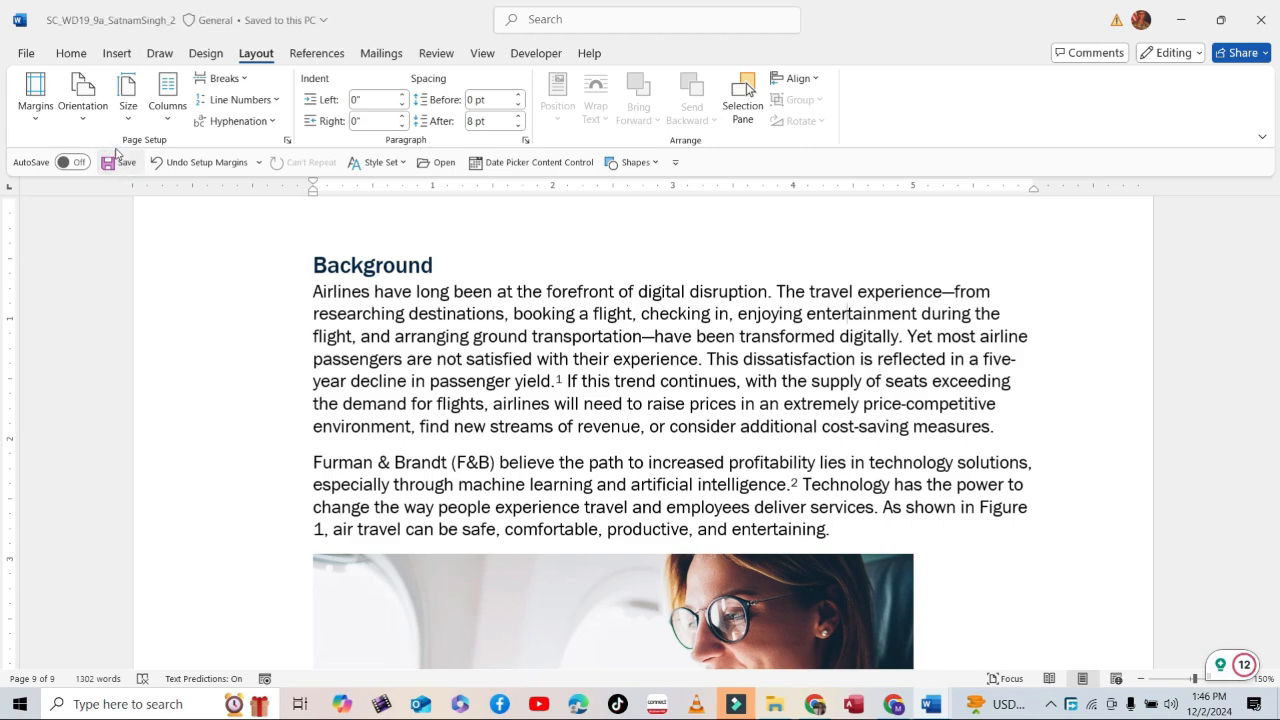
left_click(71, 53)
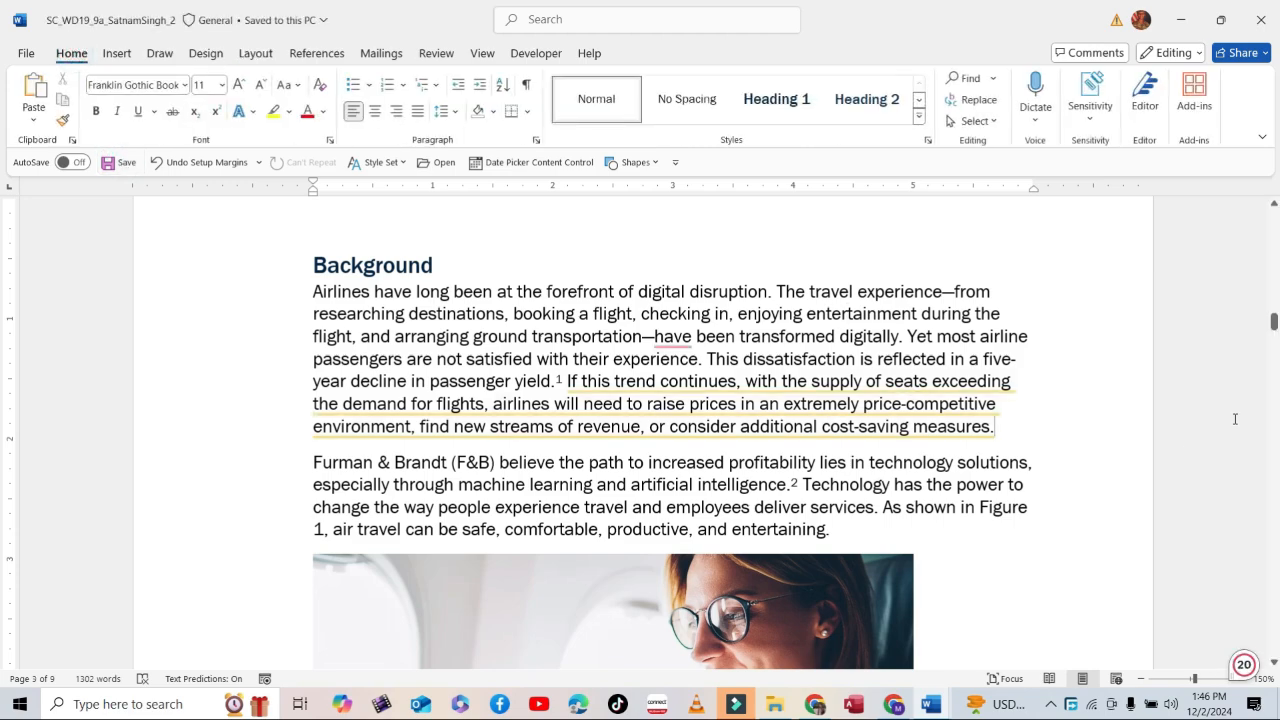
Review the closing paragraph below step 17 of the instructions about saving, closing and submitting the project
mouse_move(931, 704)
left_click(849, 634)
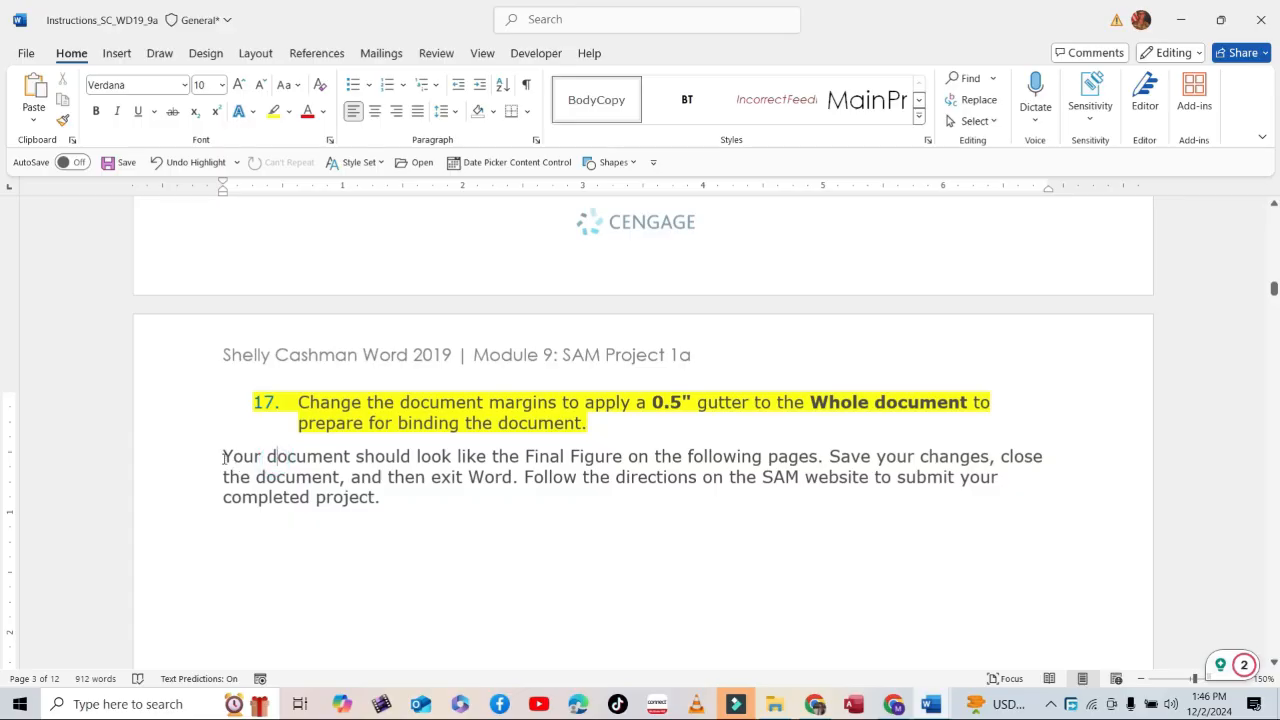
left_click_drag(224, 457, 408, 502)
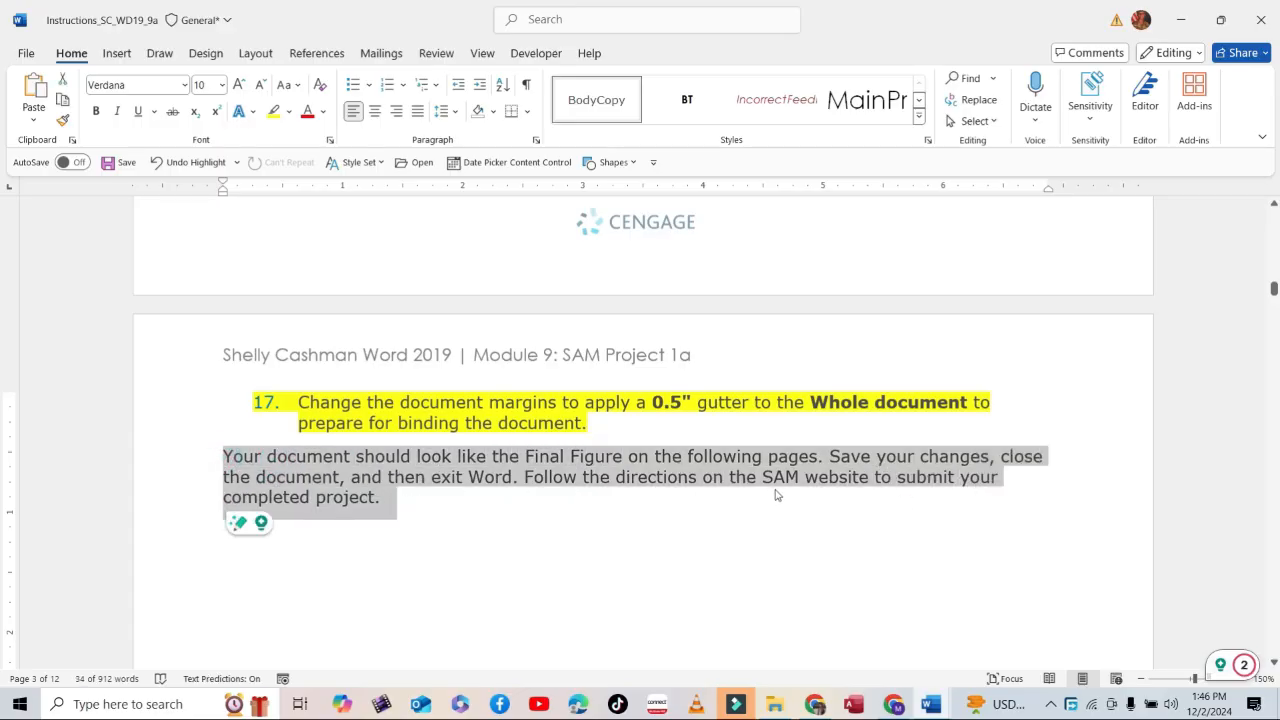
Switch back to the finished report and close it
mouse_move(935, 700)
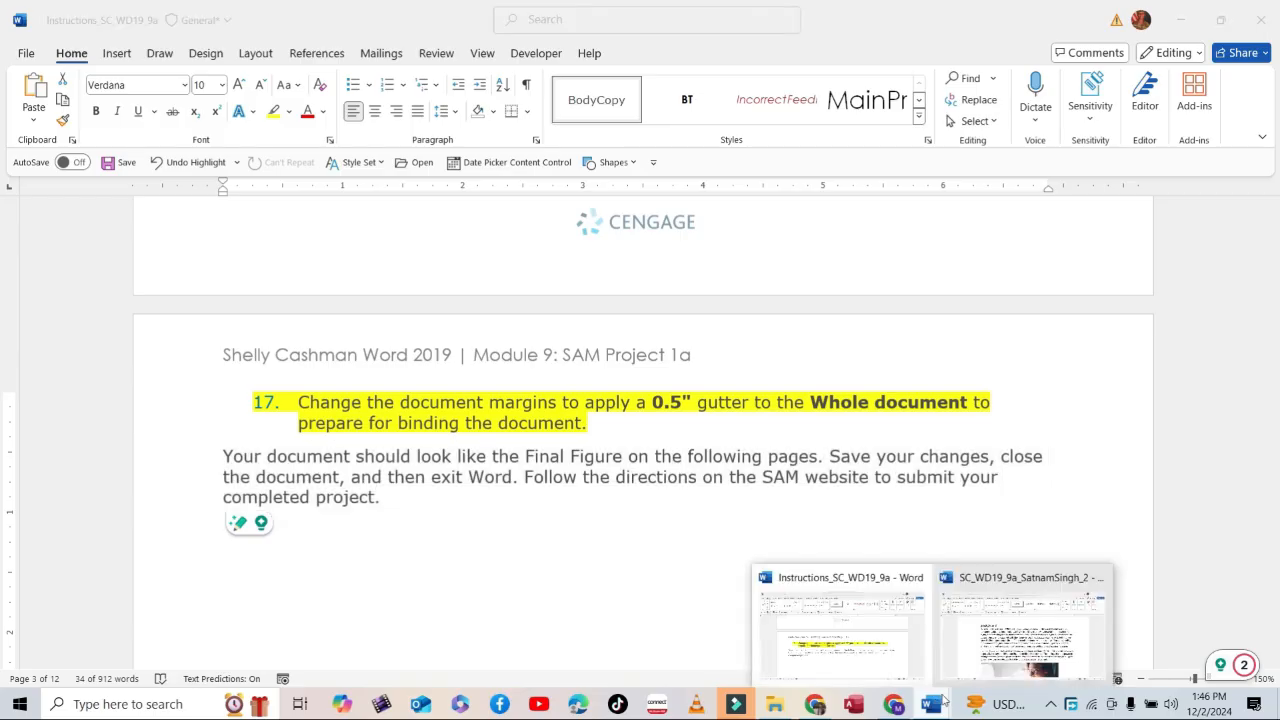
left_click(1000, 640)
left_click(1273, 10)
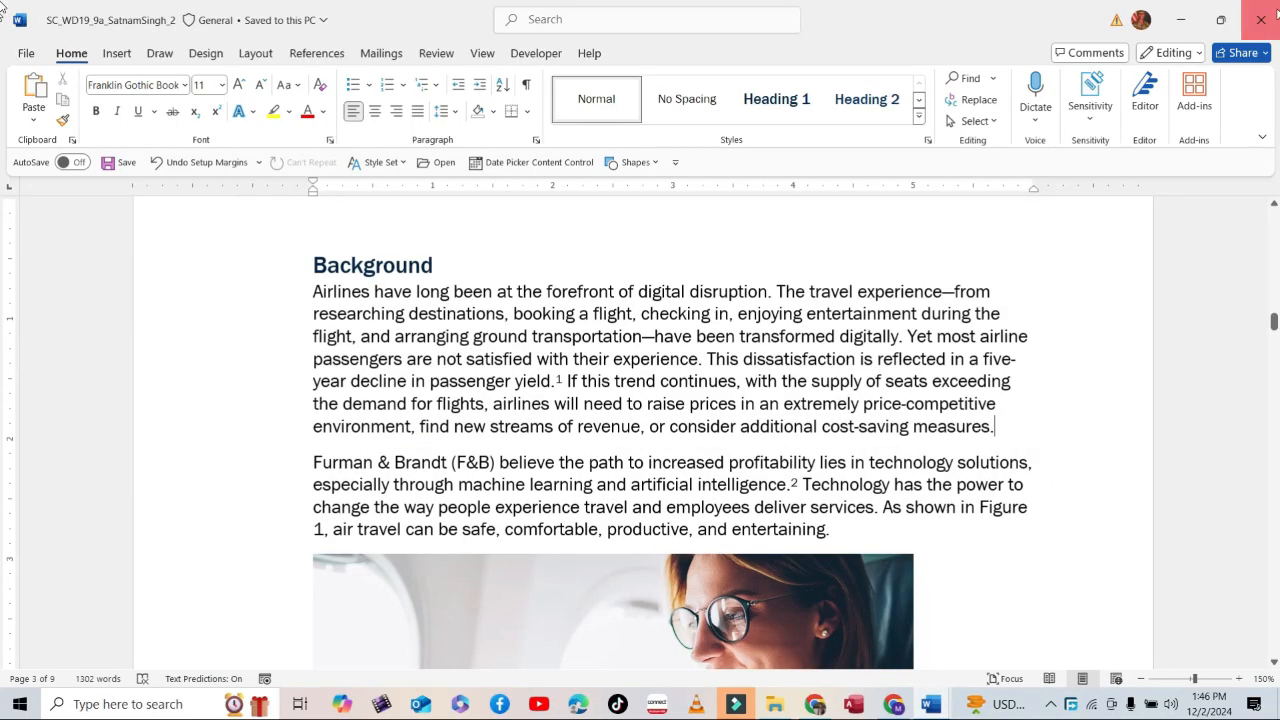
Switch to the SAM assignment page in Chrome, upload the finished report from its File Explorer folder and submit it for grading
left_click(893, 704)
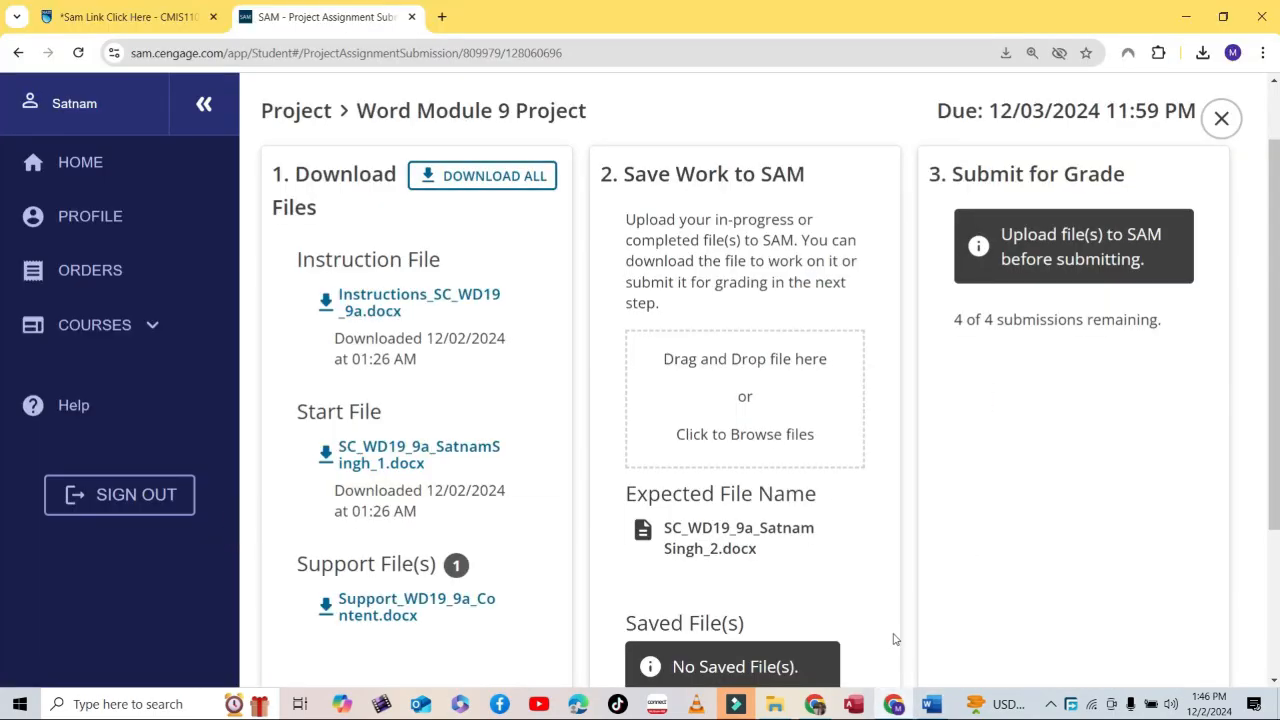
left_click(776, 706)
left_click(360, 216)
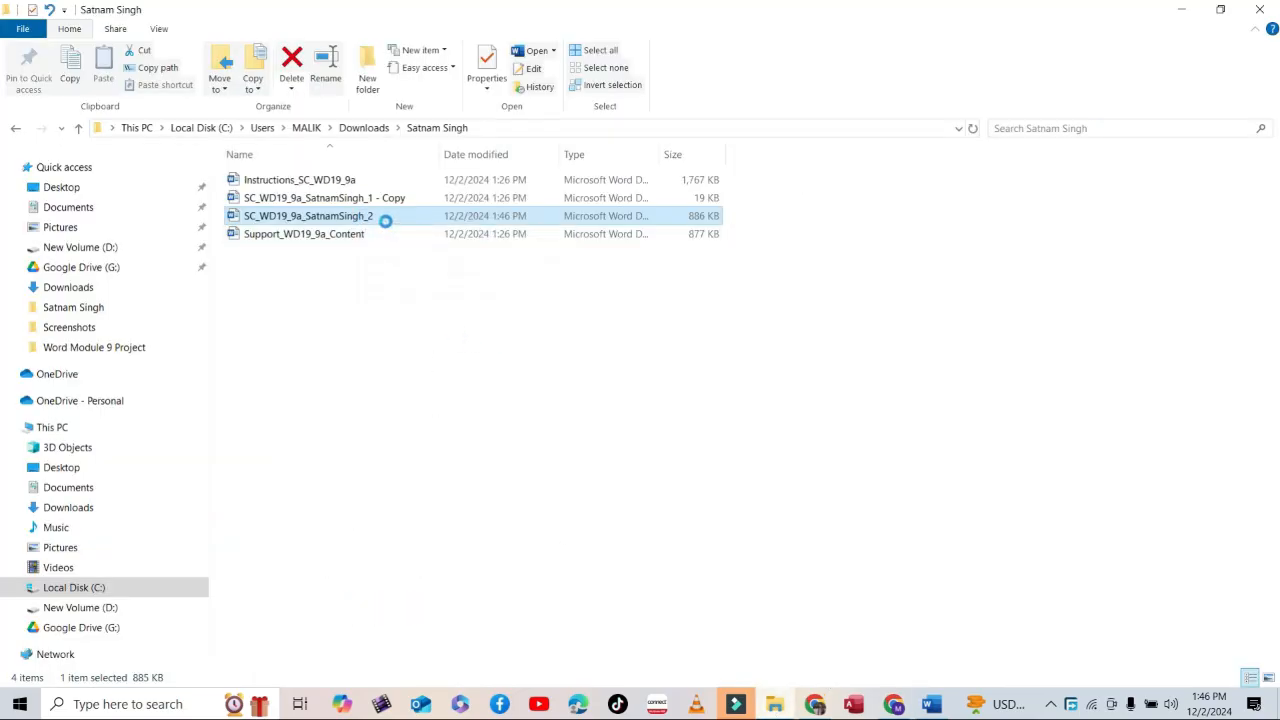
left_click_drag(381, 218, 760, 440)
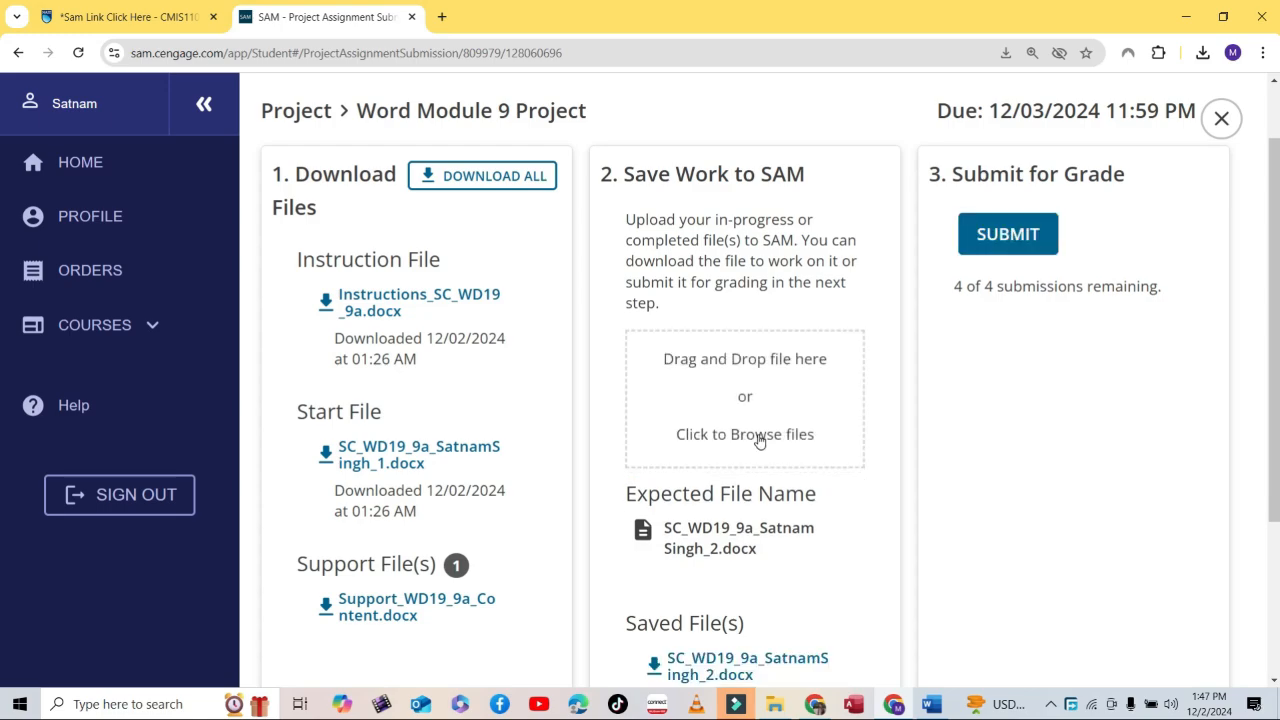
left_click(1008, 234)
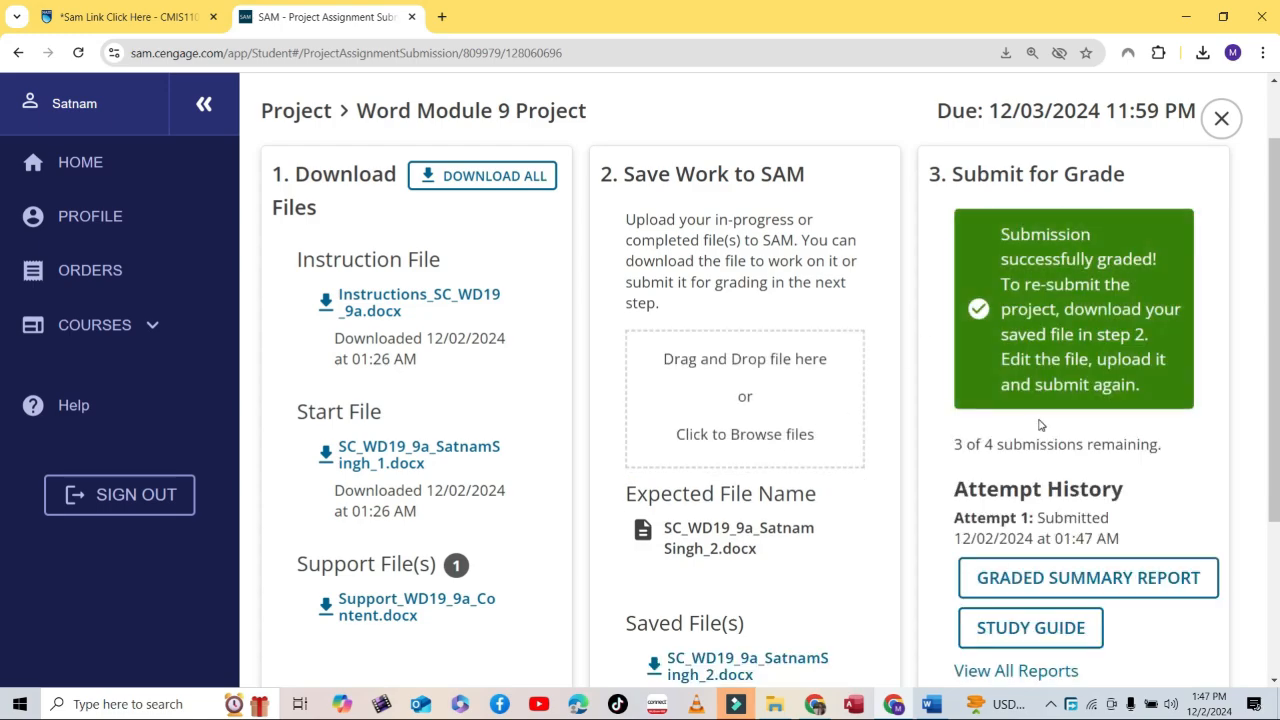
Download the graded summary report from SAM and open it in Word to check the submission score
left_click(1128, 583)
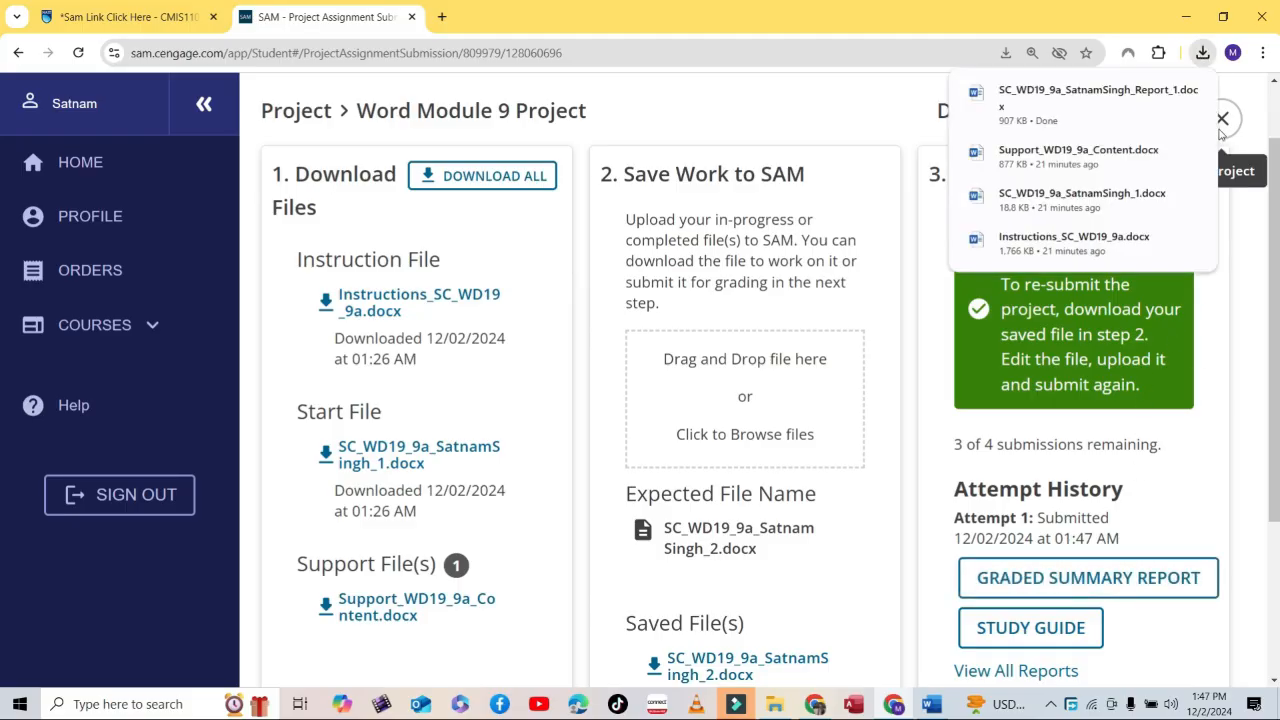
left_click(1160, 93)
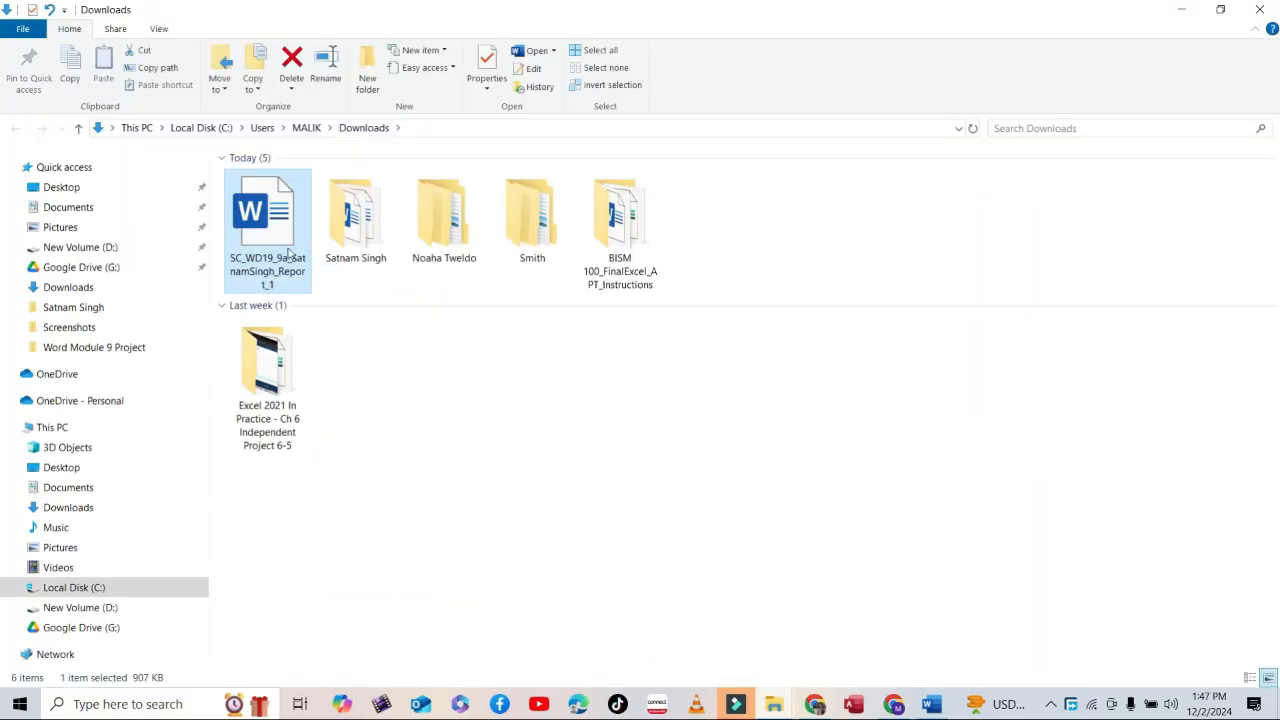
double_click(270, 252)
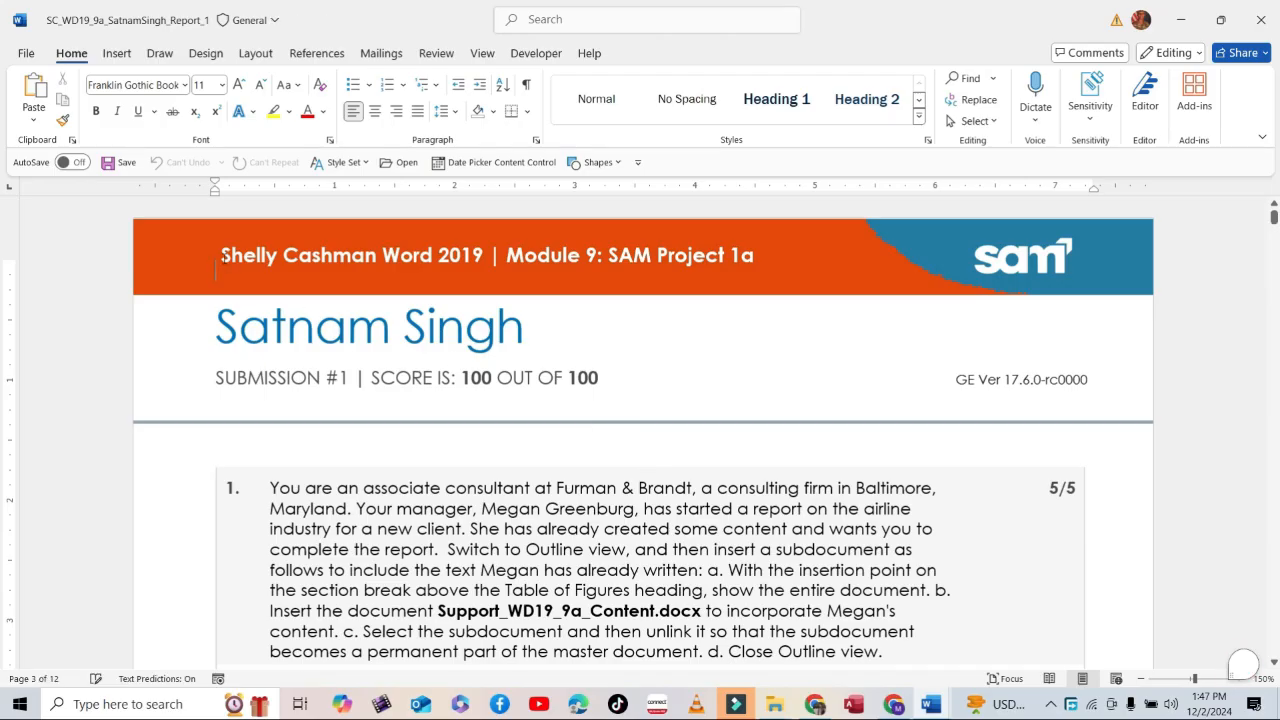
left_click_drag(221, 257, 767, 258)
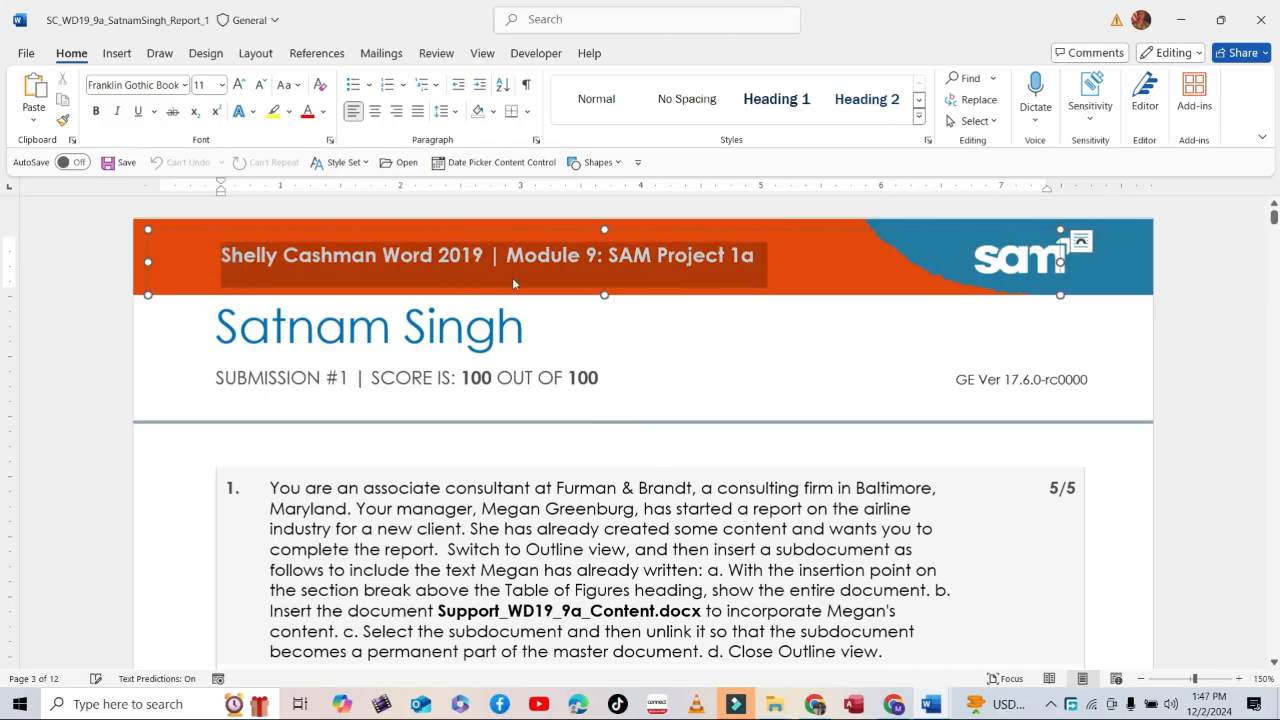
left_click(466, 378)
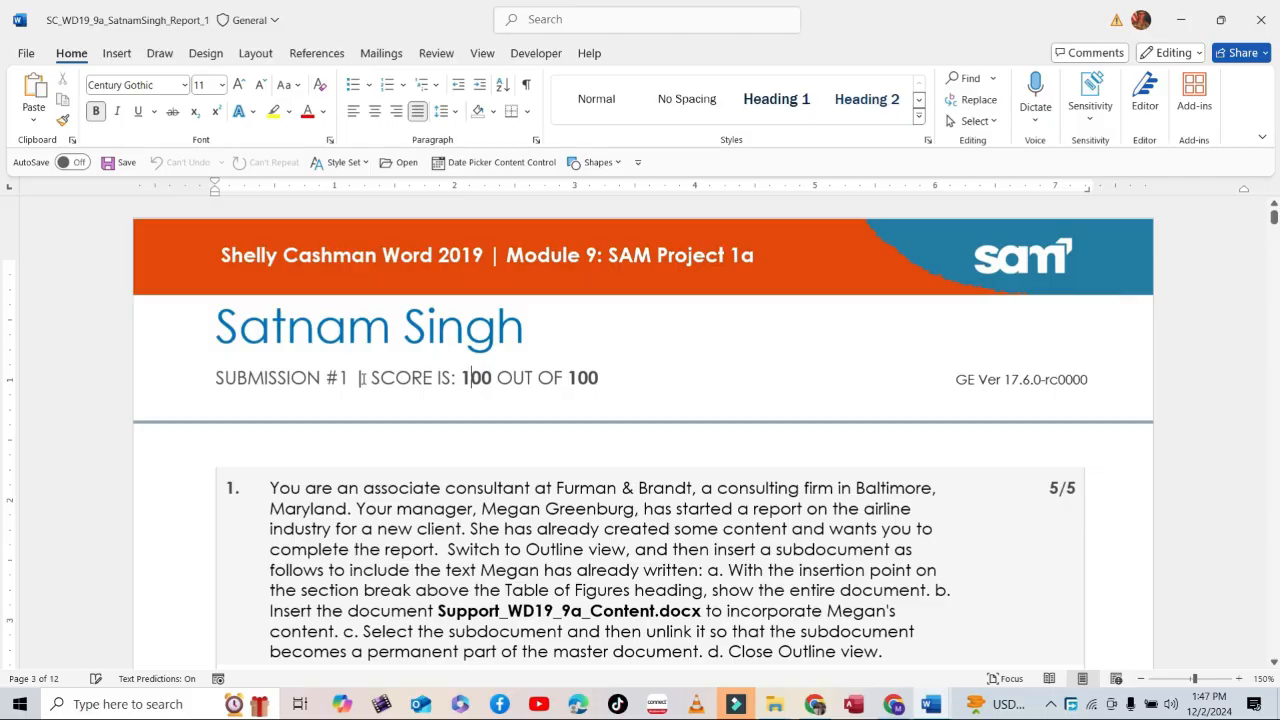
Review the graded report's submission score and the per-step checks and points, from the summary header through the end of the checklist
left_click_drag(367, 377, 598, 378)
left_click(475, 489)
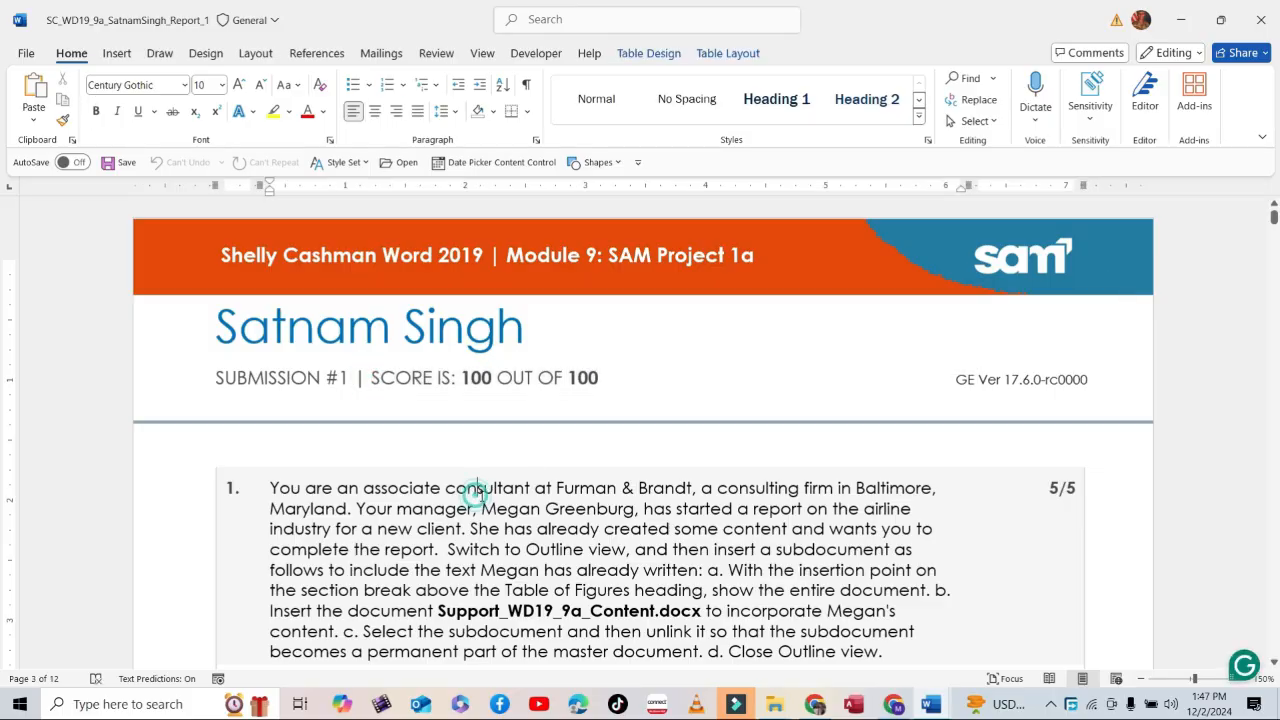
scroll(718, 505, "down", 1)
scroll(718, 505, "down", 1)
scroll(732, 487, "down", 9)
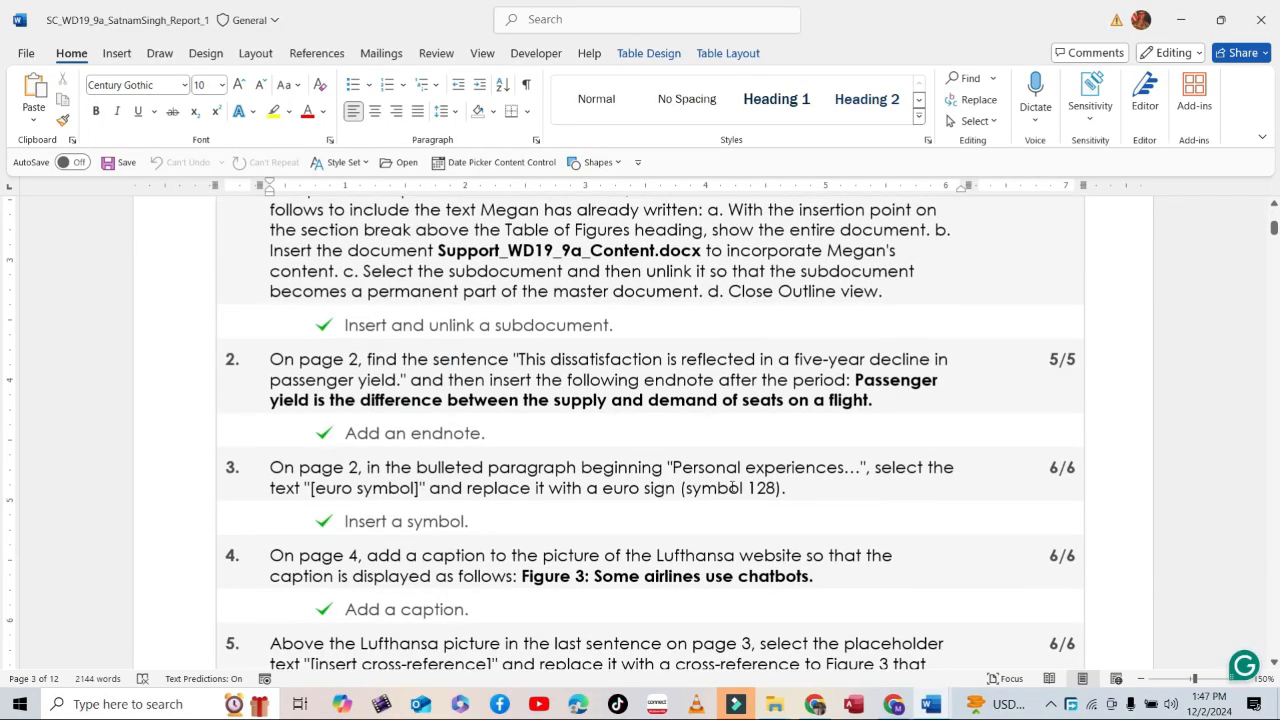
scroll(732, 487, "down", 8)
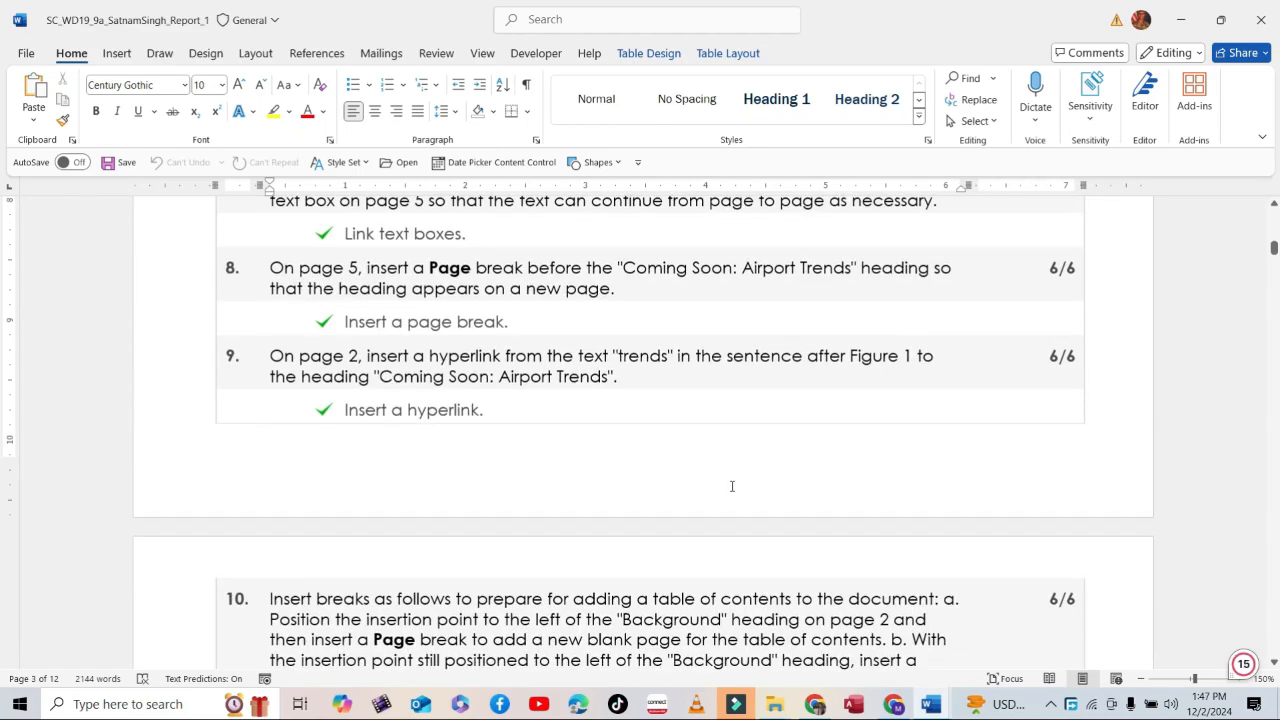
scroll(734, 486, "down", 8)
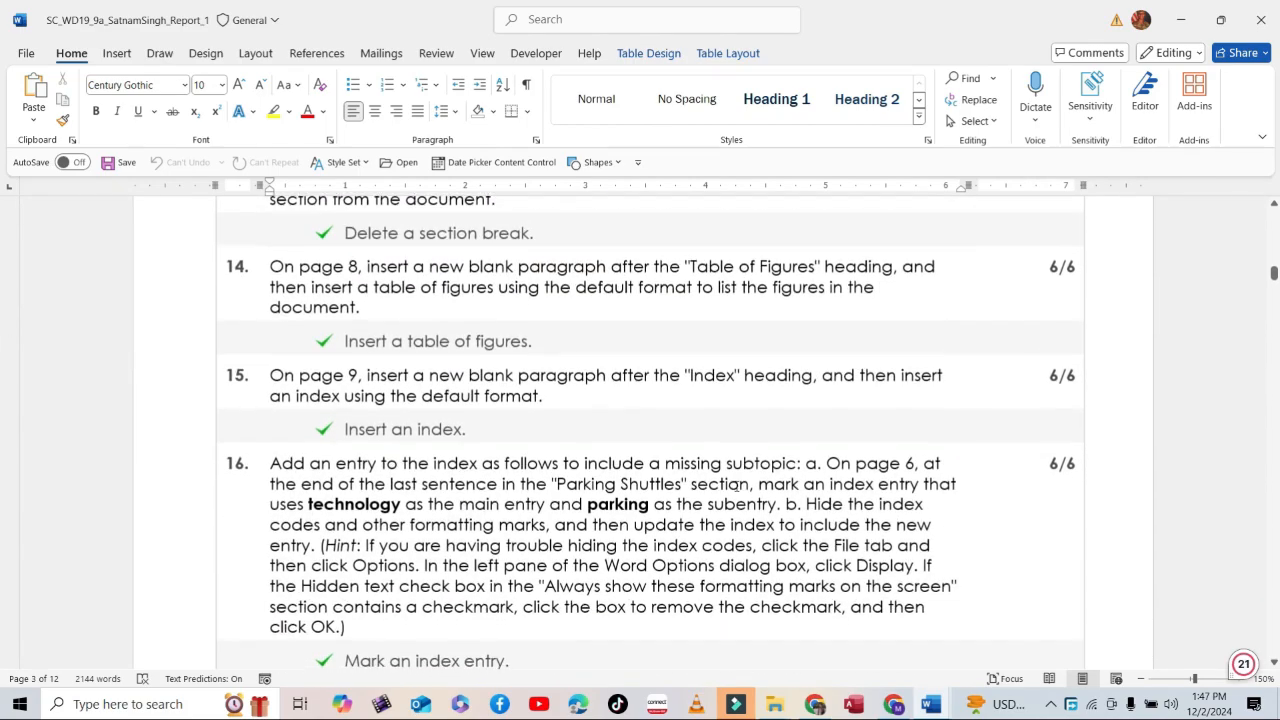
scroll(741, 486, "down", 6)
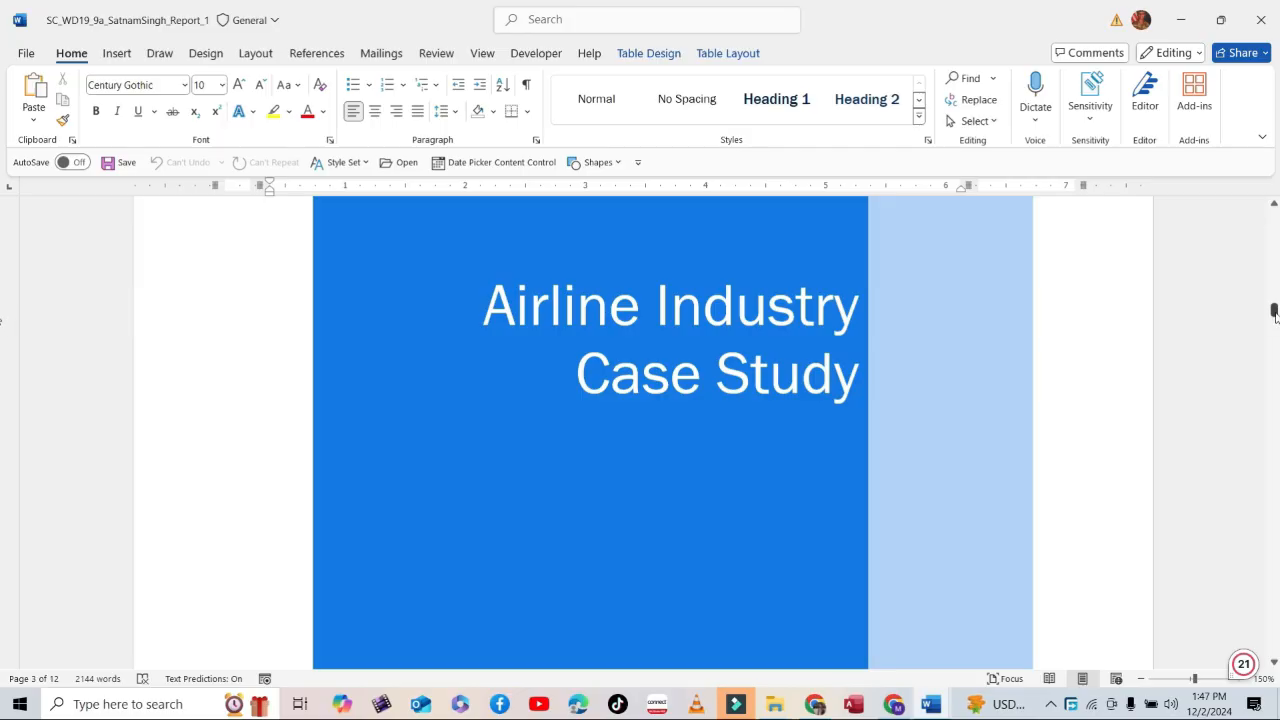
left_click_drag(1274, 314, 1274, 357)
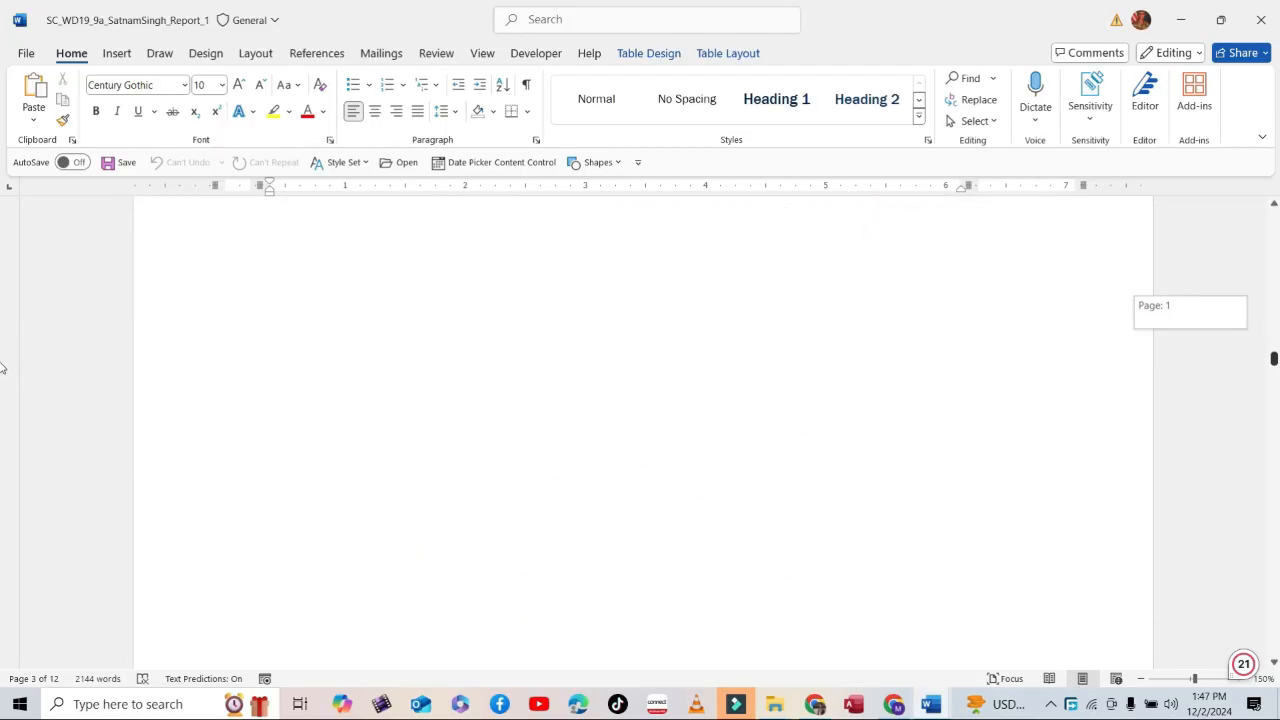
left_click_drag(1274, 286, 1274, 217)
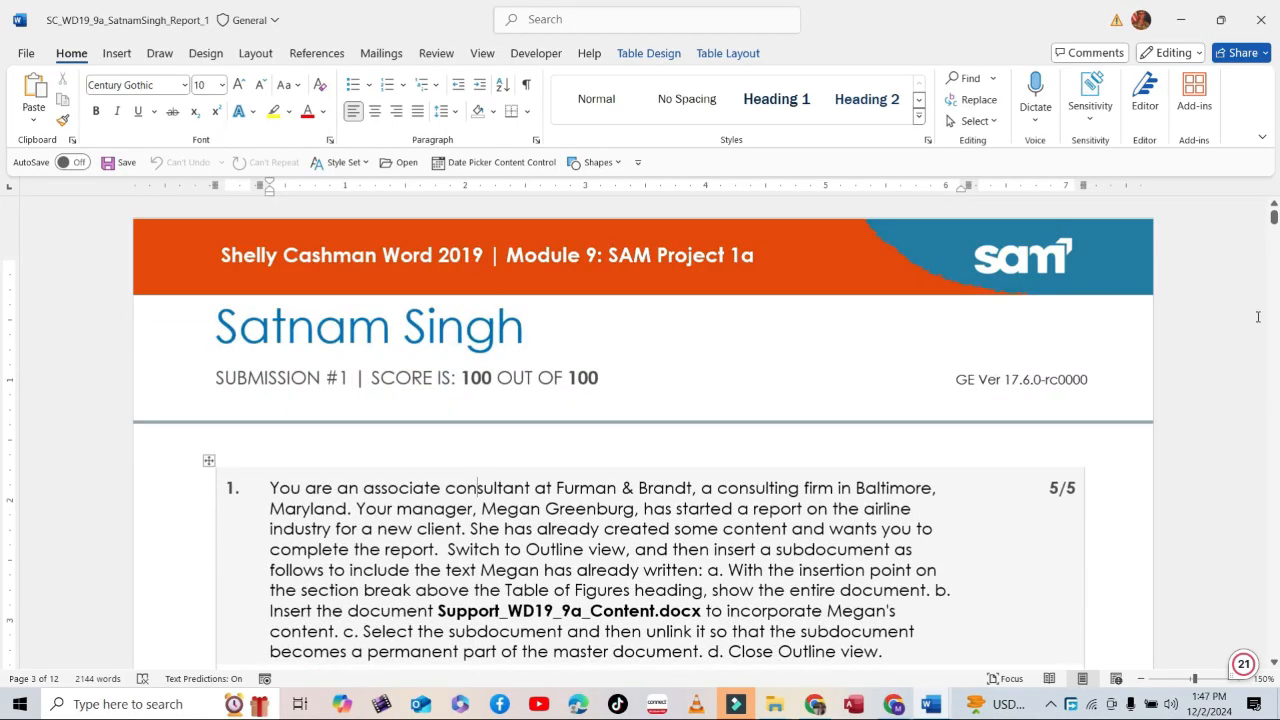
left_click(1225, 366)
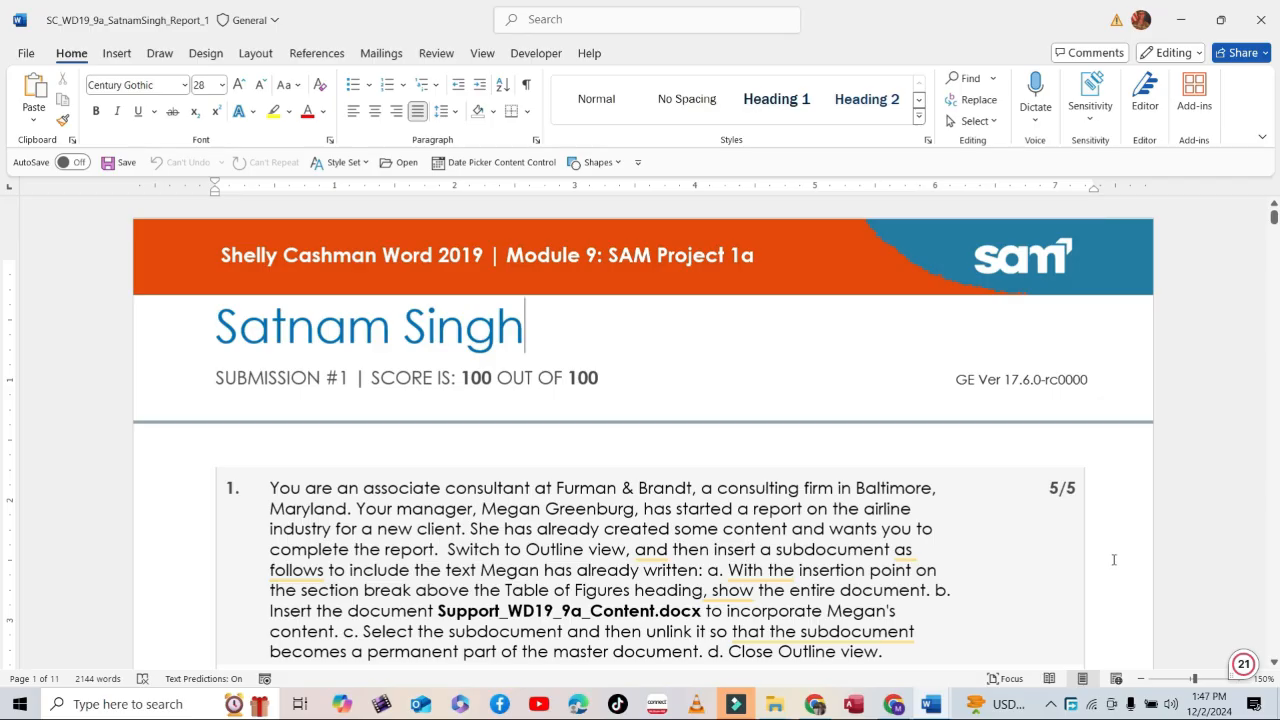
left_click(1050, 704)
left_click(1050, 631)
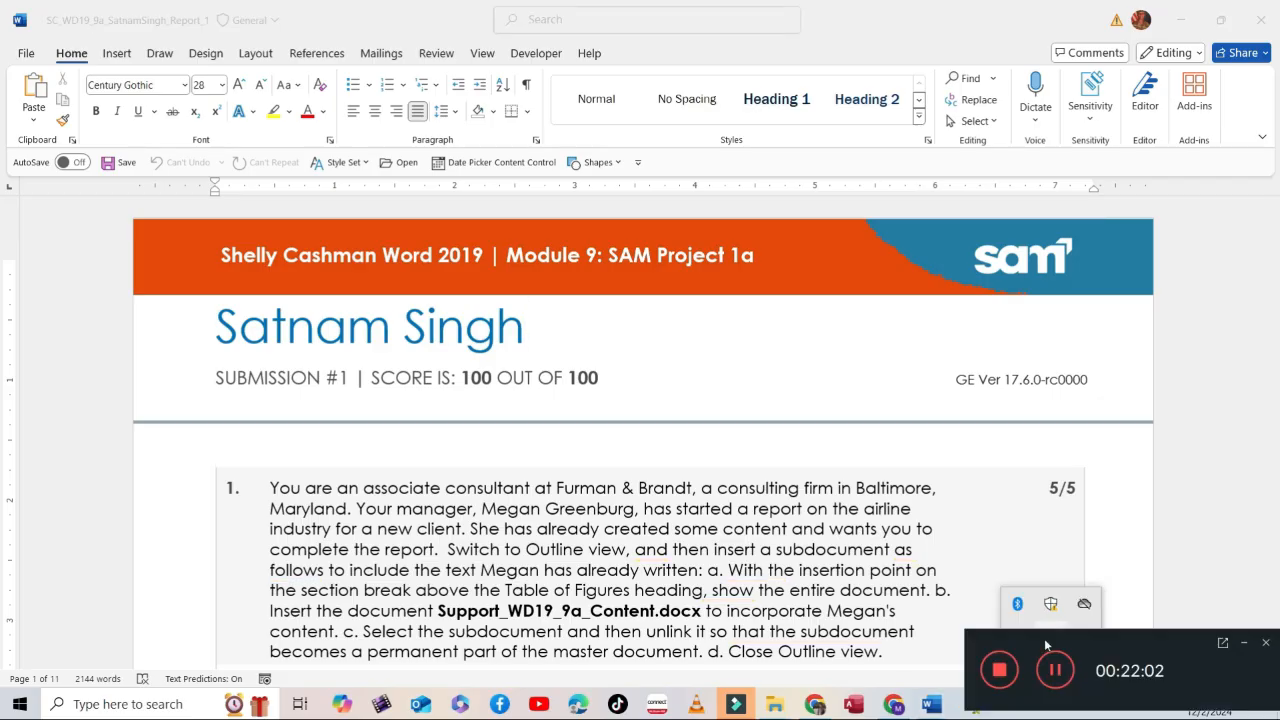
left_click(998, 670)
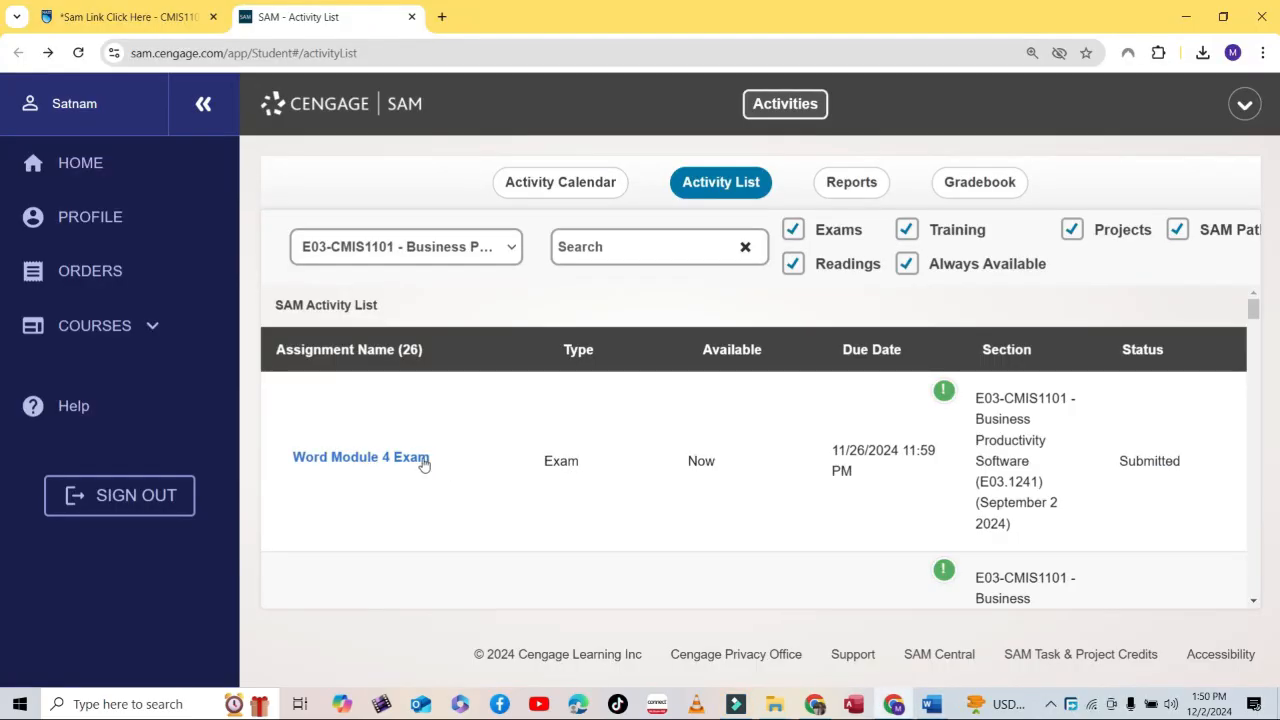
Examine the SAM activity list for the Word Module 9 Exam and Word Module 9 Project entries, checking their due dates and statuses
scroll(424, 464, "down", 3)
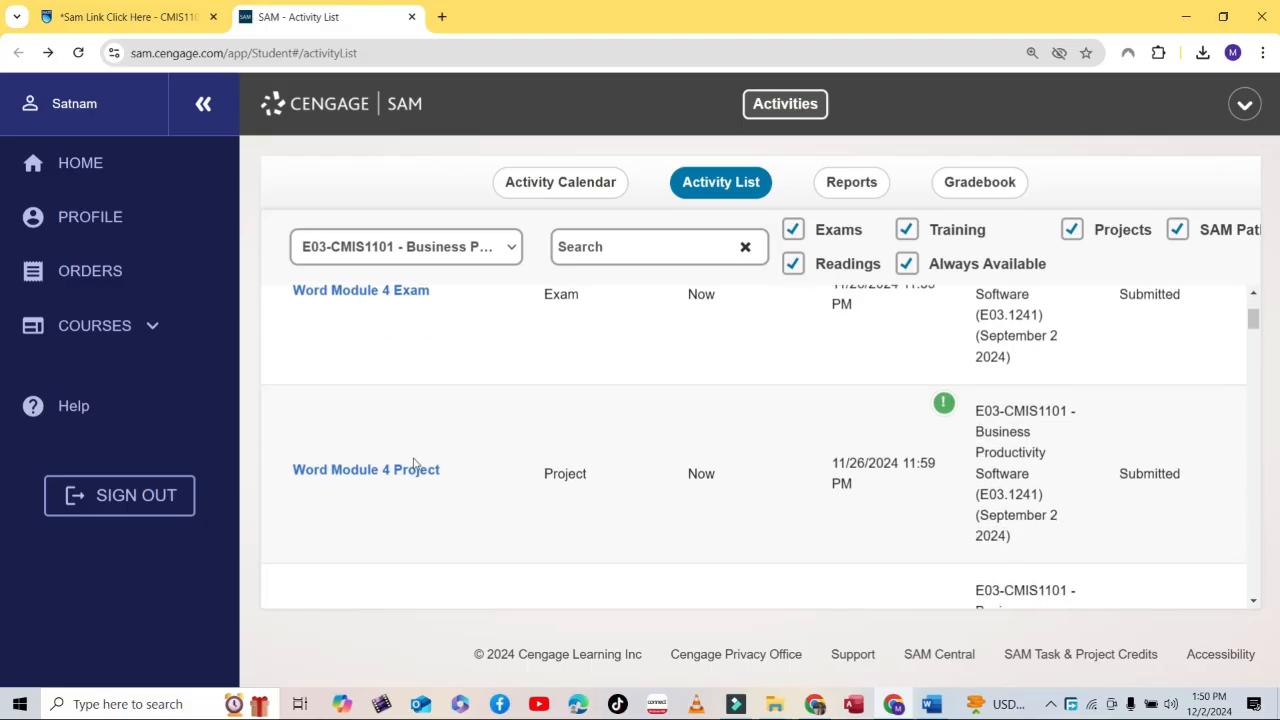
scroll(414, 461, "down", 2)
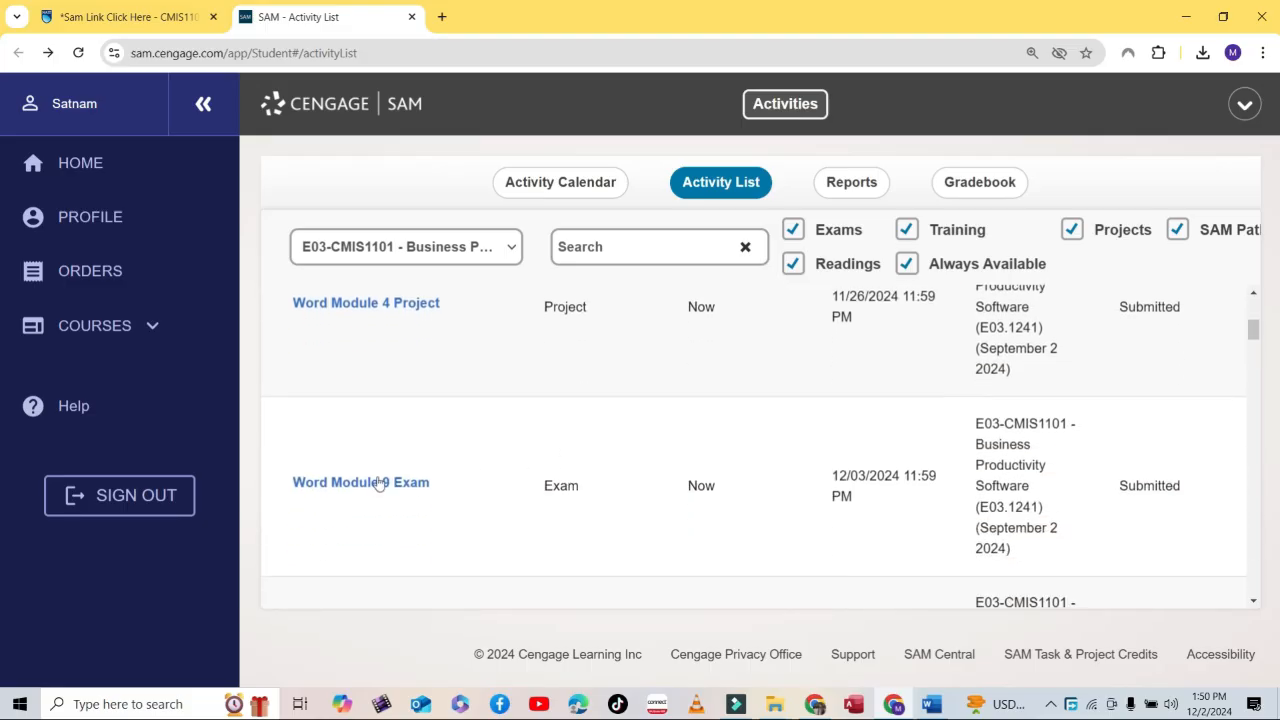
scroll(500, 490, "down", 1)
scroll(600, 481, "down", 1)
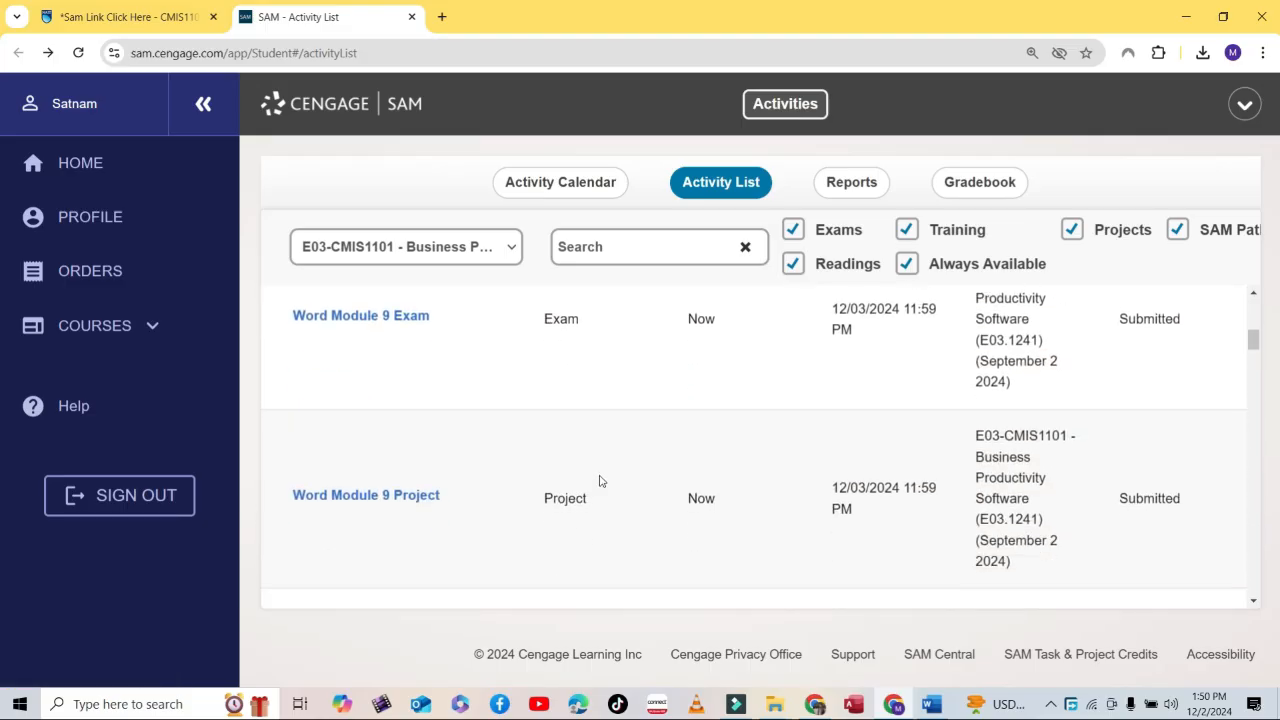
scroll(450, 510, "down", 1)
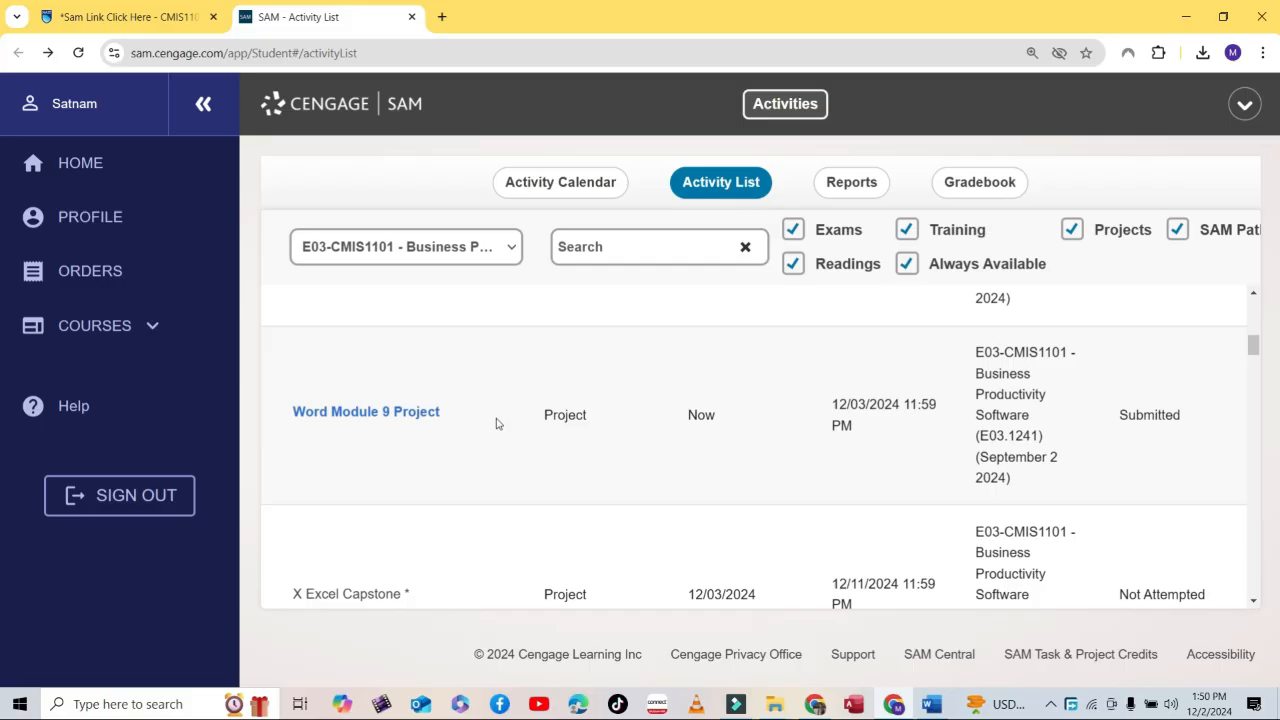
scroll(700, 440, "down", 1)
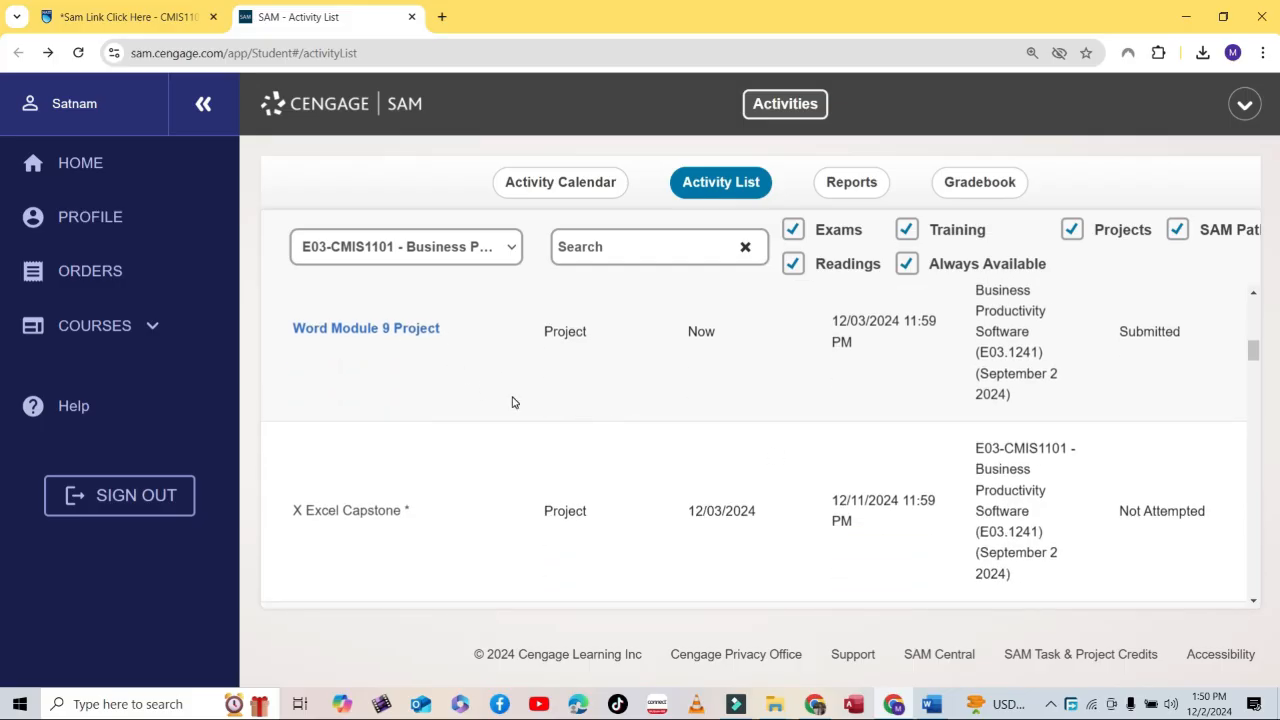
scroll(520, 408, "up", 1)
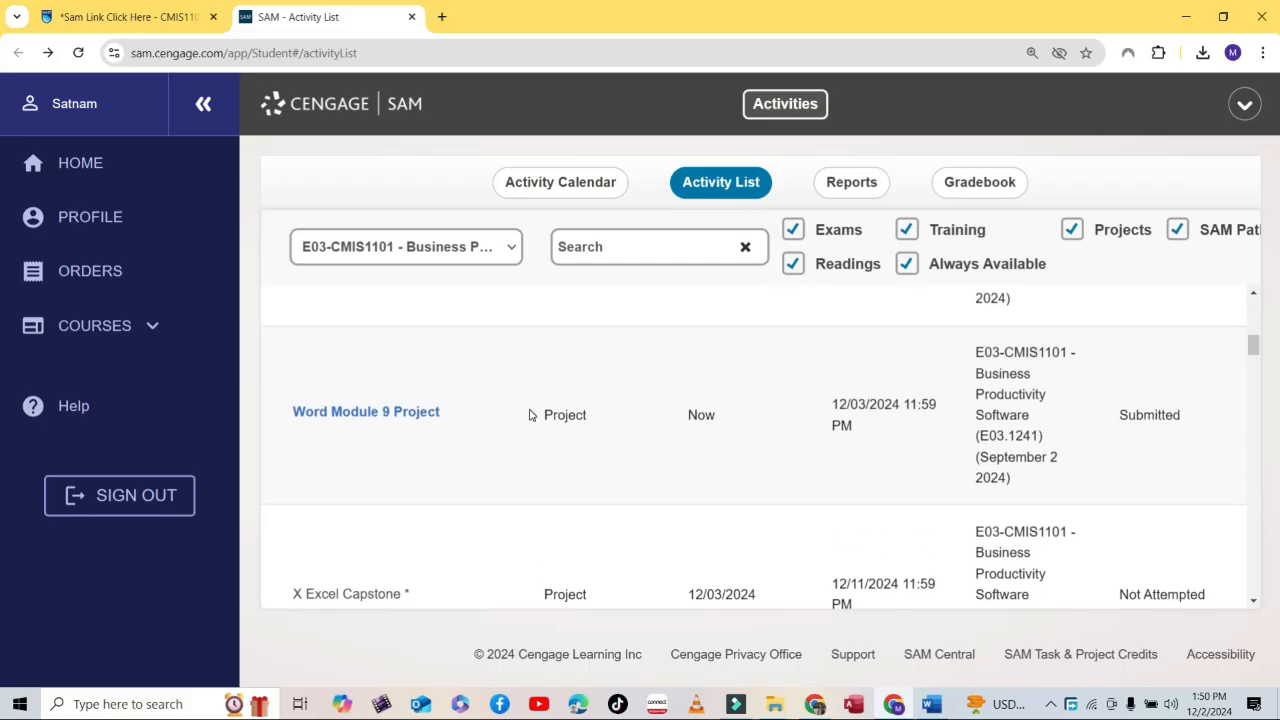
scroll(494, 424, "down", 1)
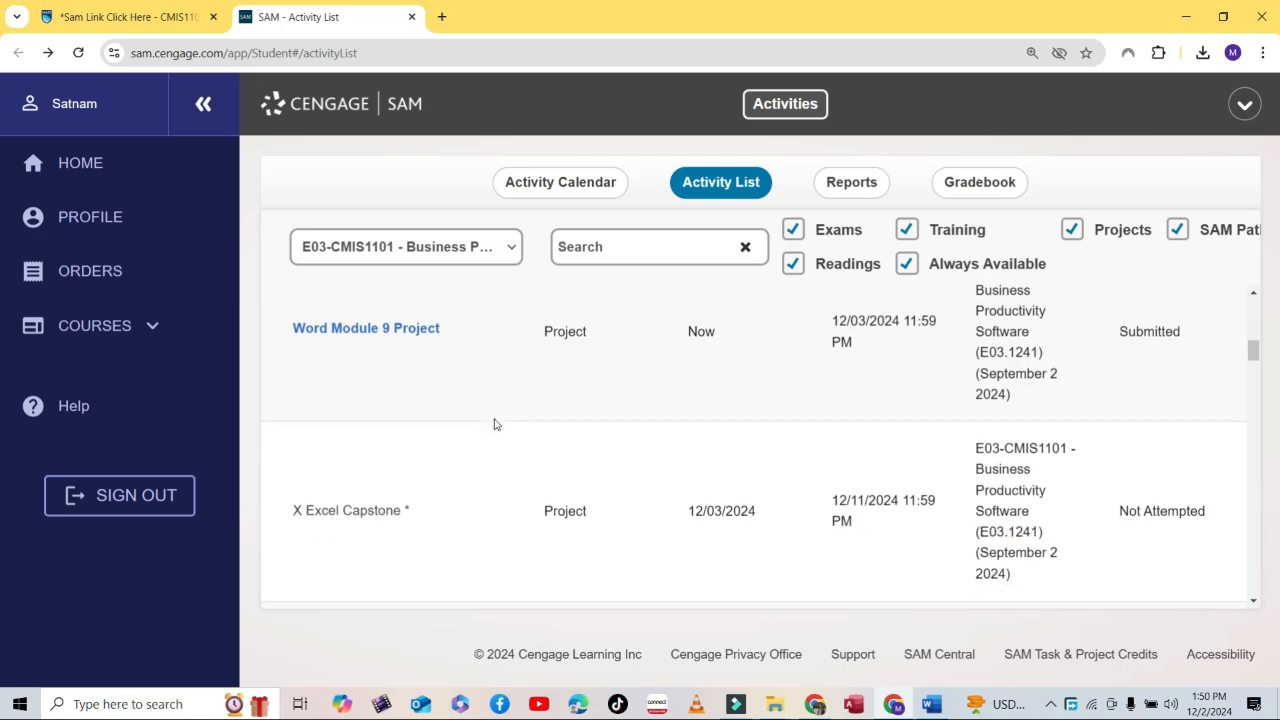
scroll(494, 424, "up", 3)
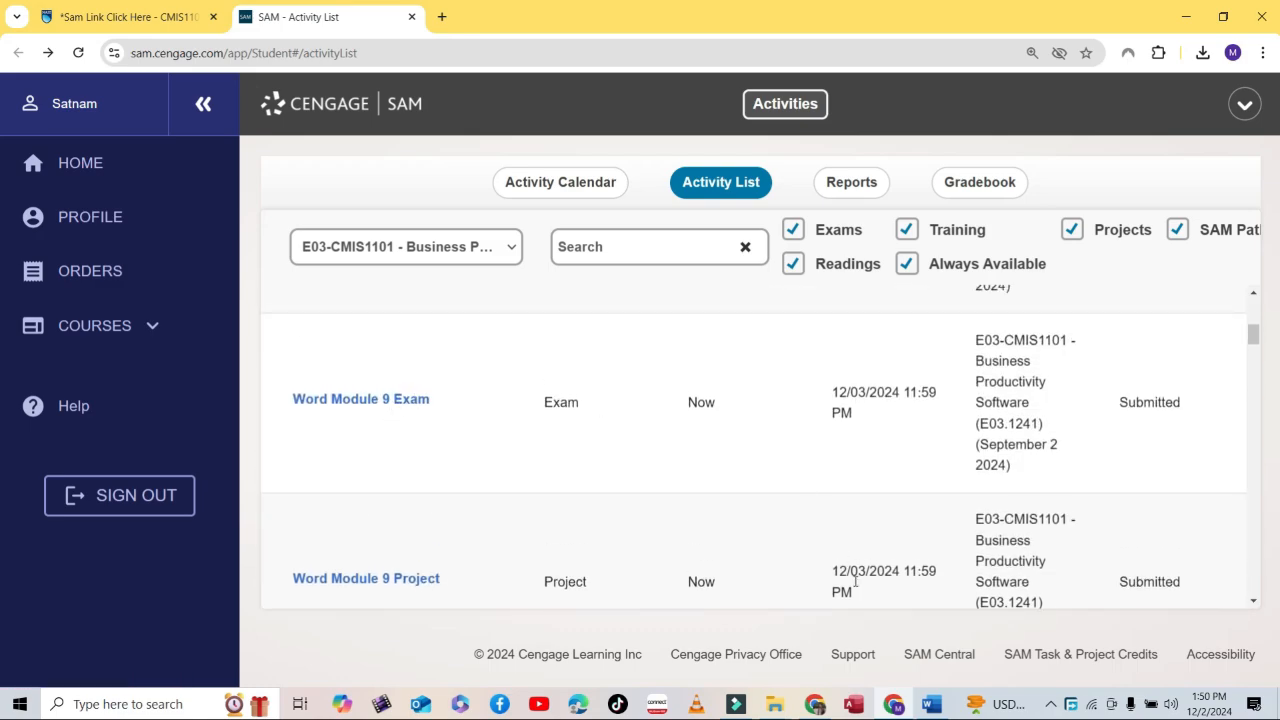
Switch to the Screenshots folder in File Explorer and open the image Screenshot (3784)
left_click(776, 708)
left_click(876, 645)
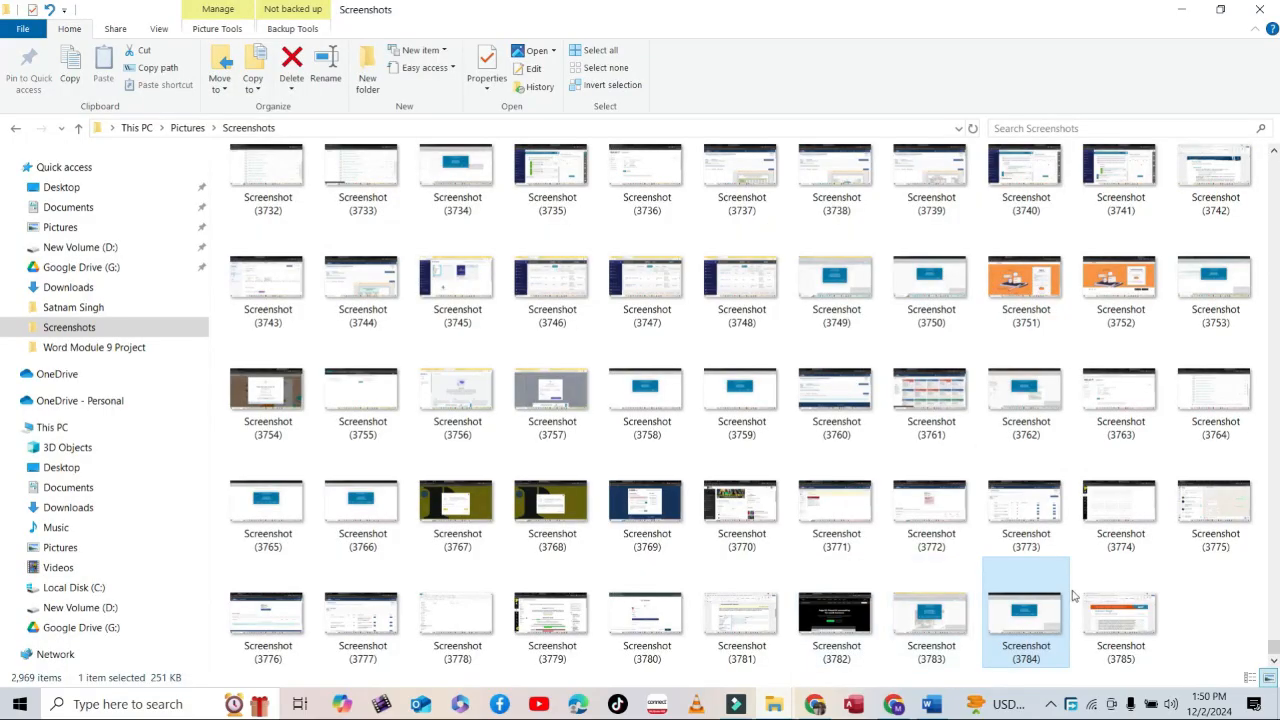
double_click(1016, 618)
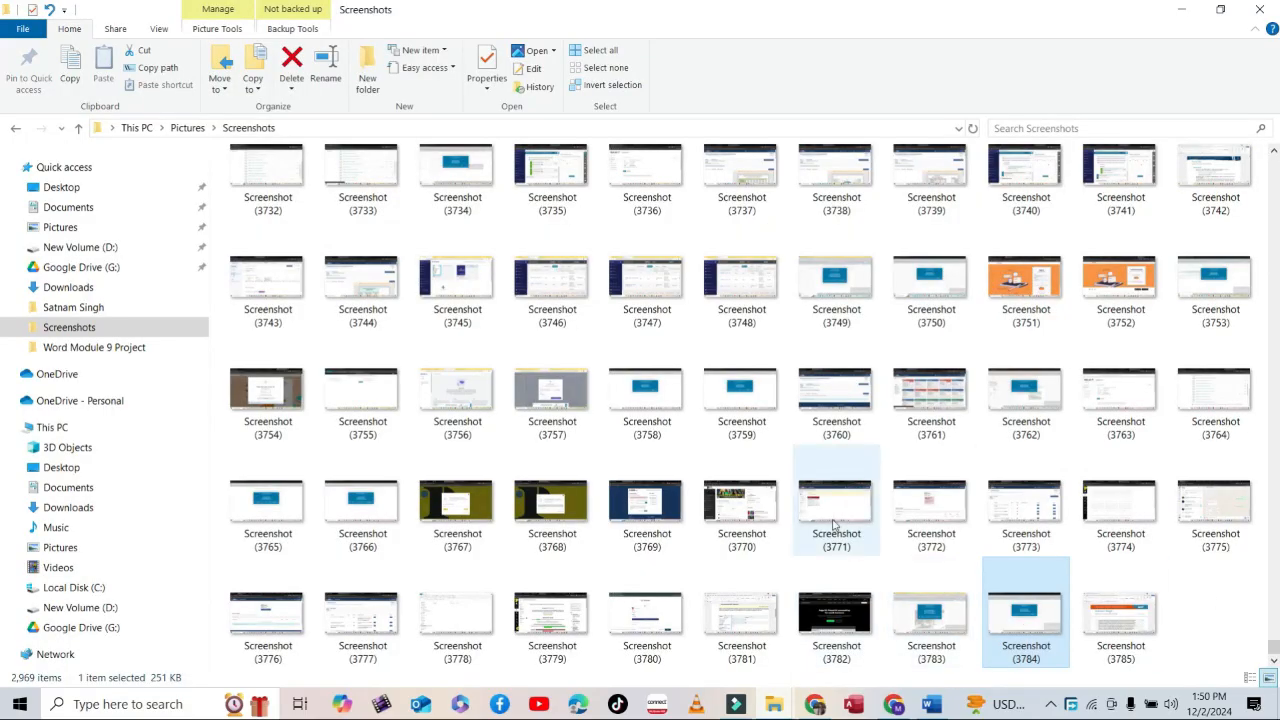